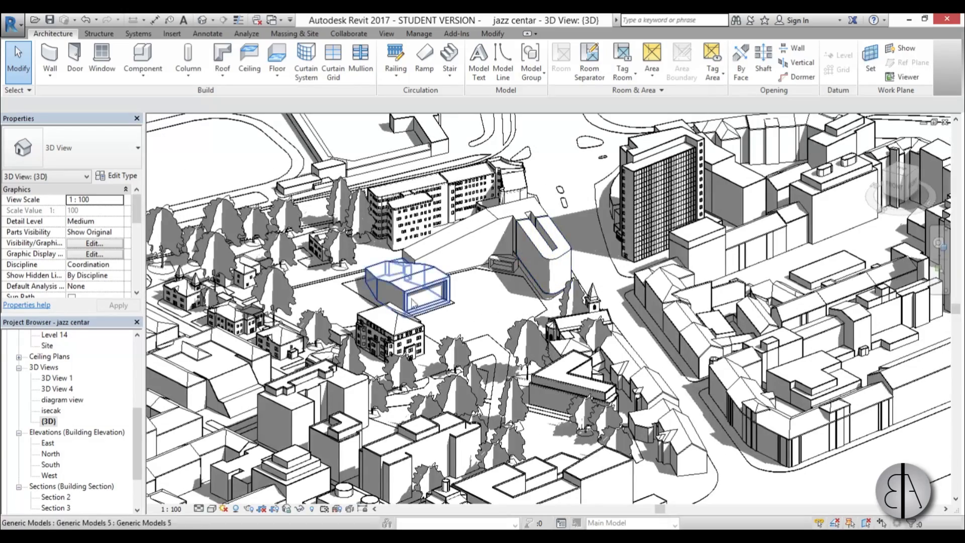
Step: Examine the jazz centre's main masses one by one: the front box building, the sloped wing and the rounded block
scroll(476, 312, up, 4)
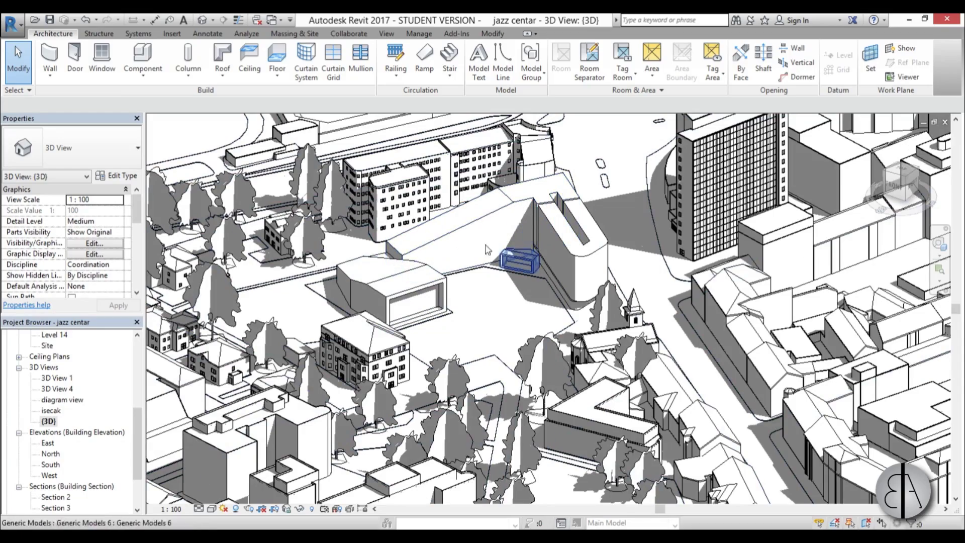
mouse_move(498, 324)
shift+middle_down()
mouse_move(543, 326)
mouse_move(513, 323)
mouse_move(523, 324)
mouse_move(503, 338)
mouse_move(510, 330)
shift+middle_up()
scroll(499, 335, up, 1)
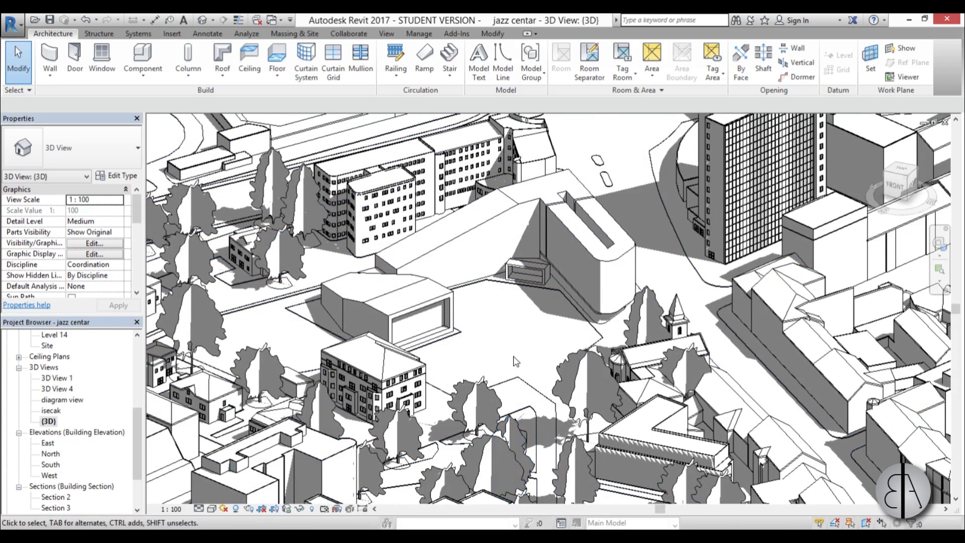
middle_drag(517, 361, 531, 377)
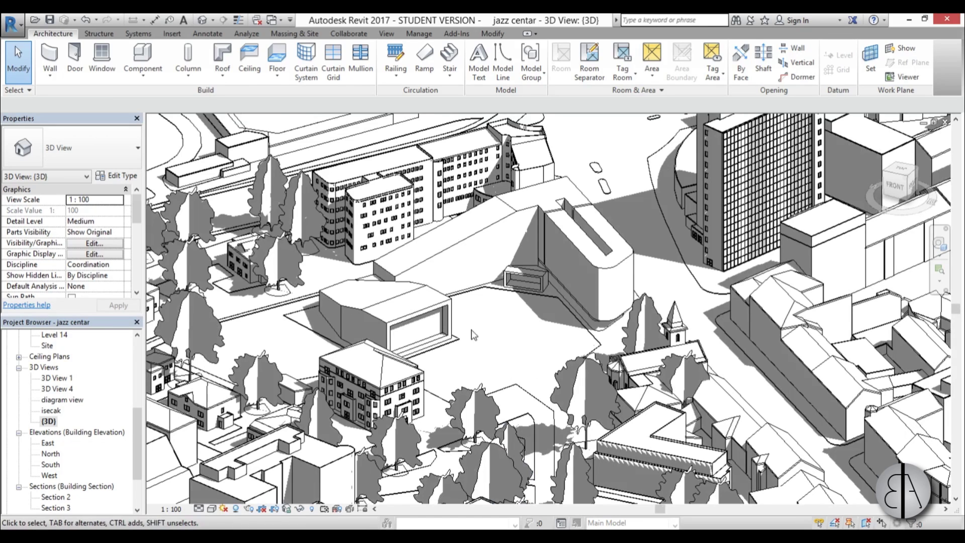
click(453, 330)
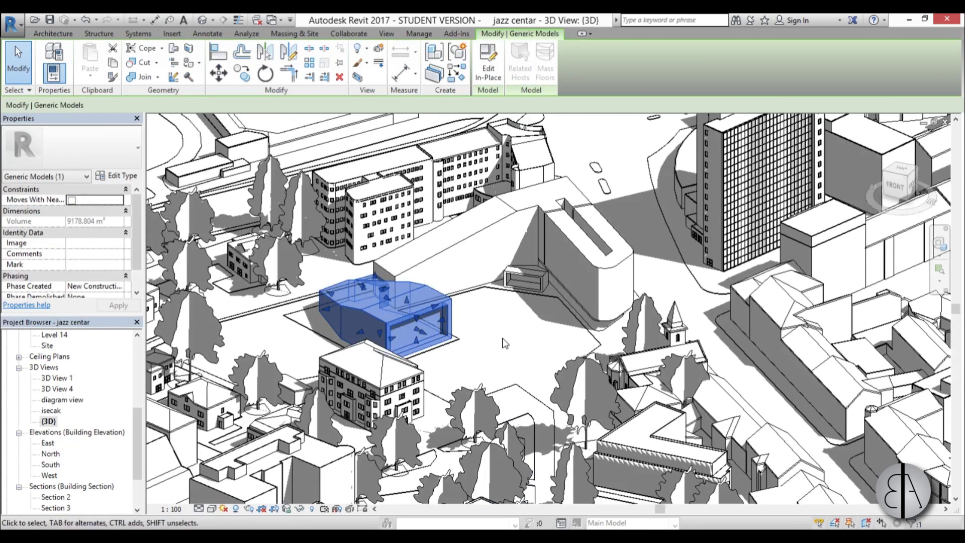
click(505, 340)
click(473, 250)
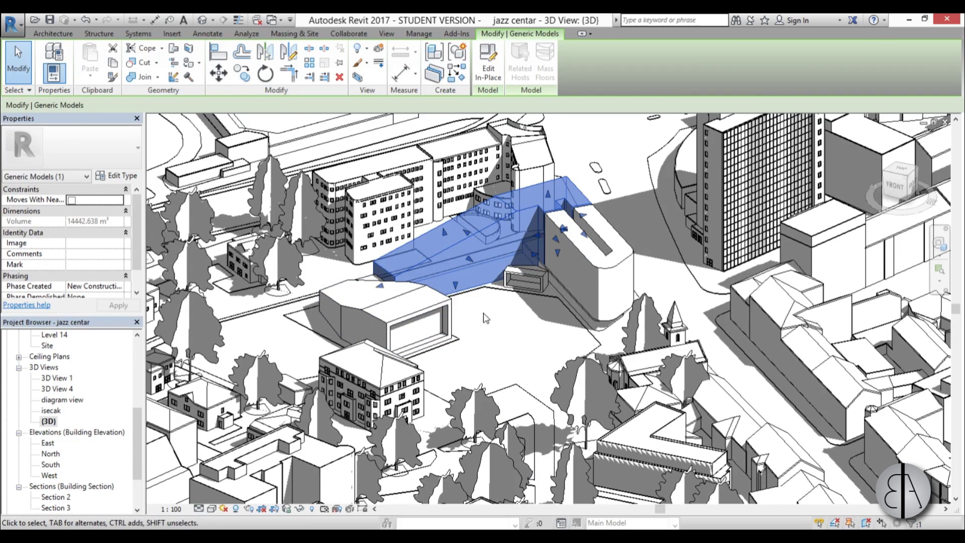
key(Escape)
click(578, 281)
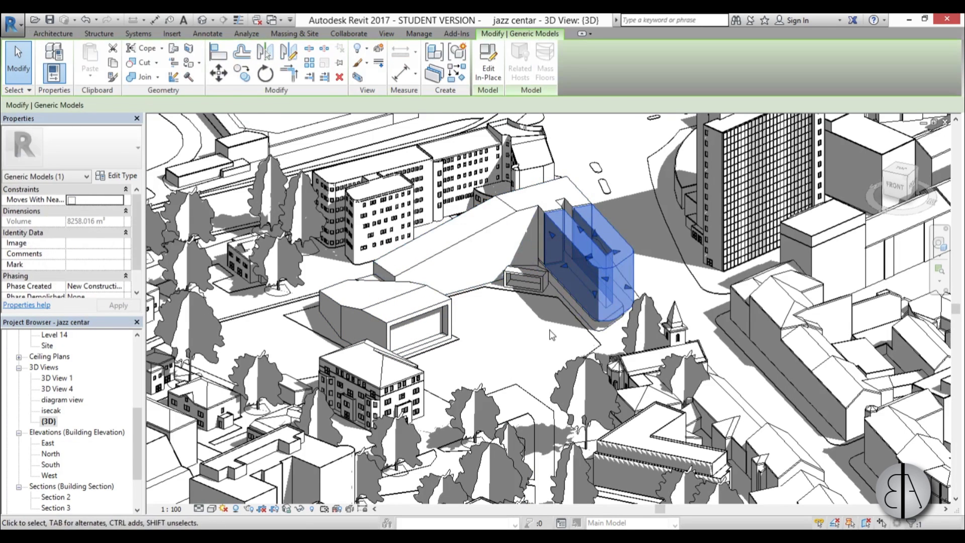
key(Escape)
Step: Examine the recessed base beneath the rounded block and the small framed box beside it as separate generic models
scroll(548, 357, up, 5)
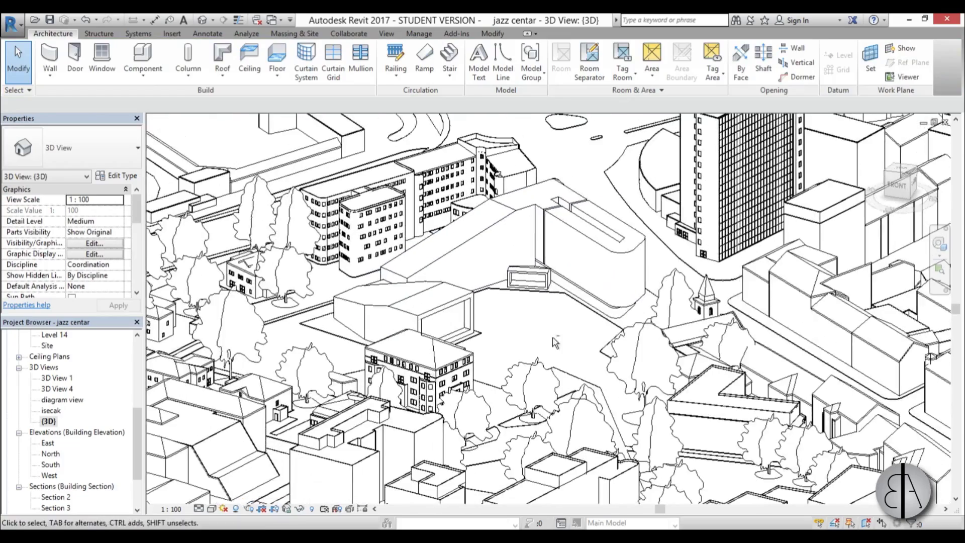
click(570, 268)
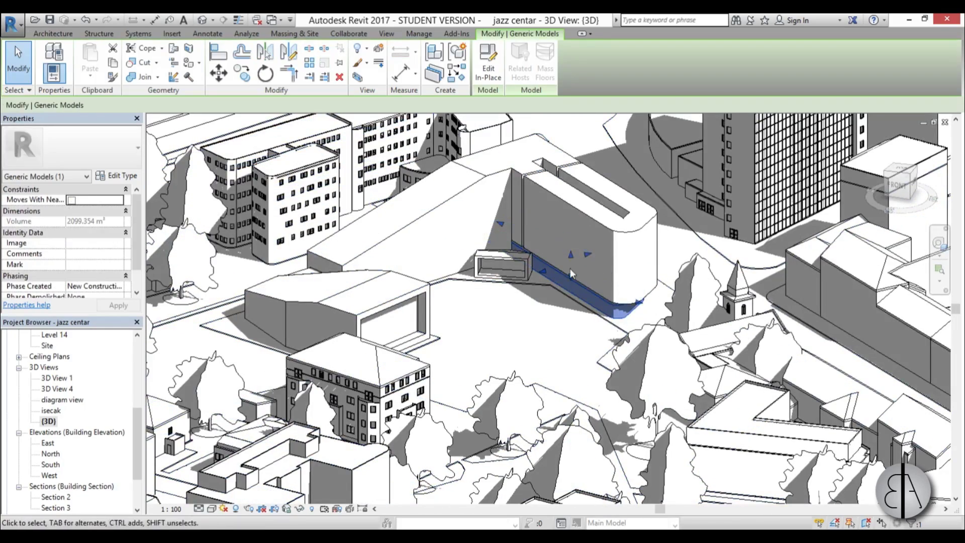
shift+middle_drag(565, 355, 538, 367)
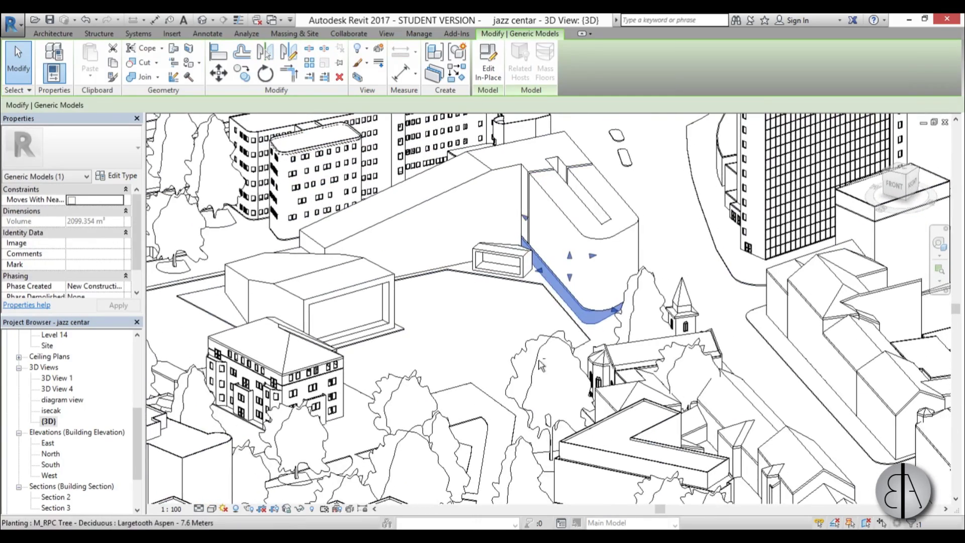
shift+middle_drag(469, 346, 538, 332)
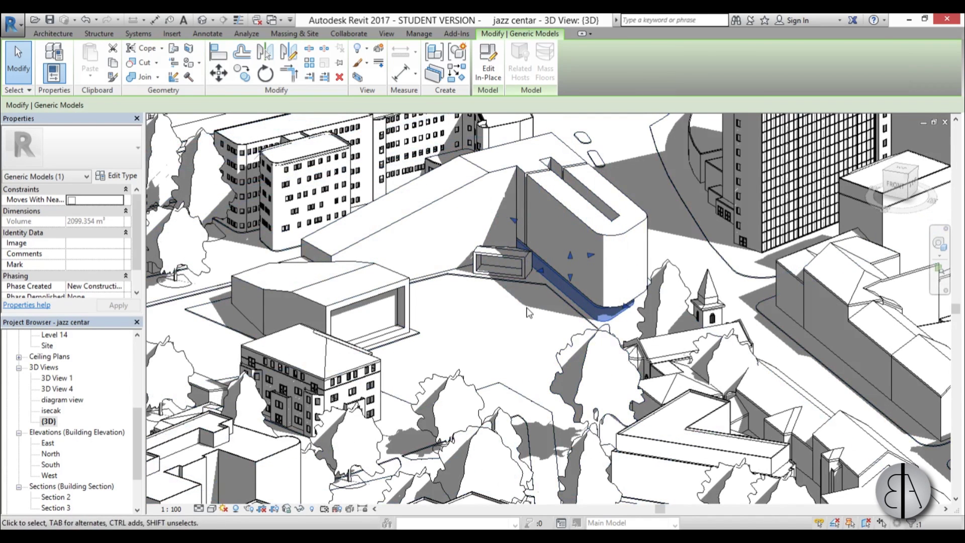
key(Escape)
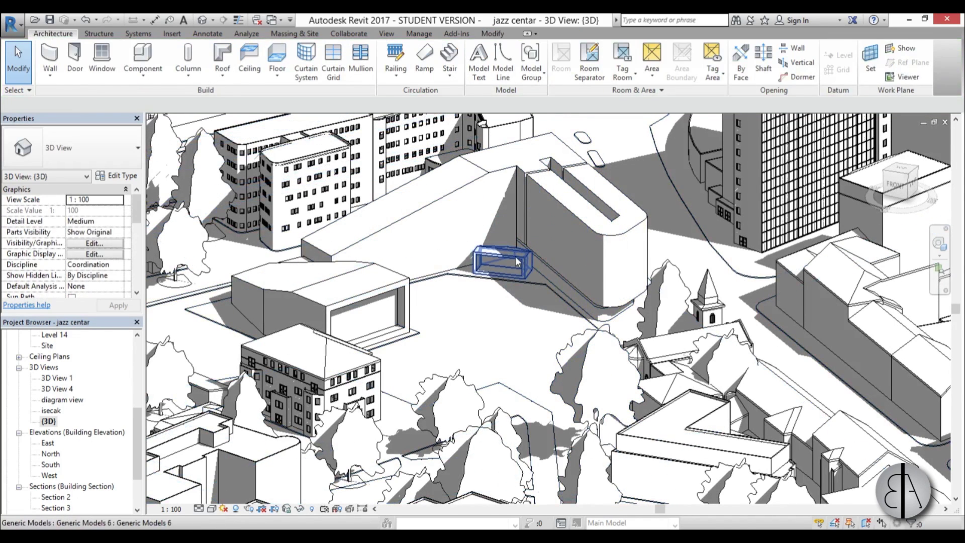
click(517, 260)
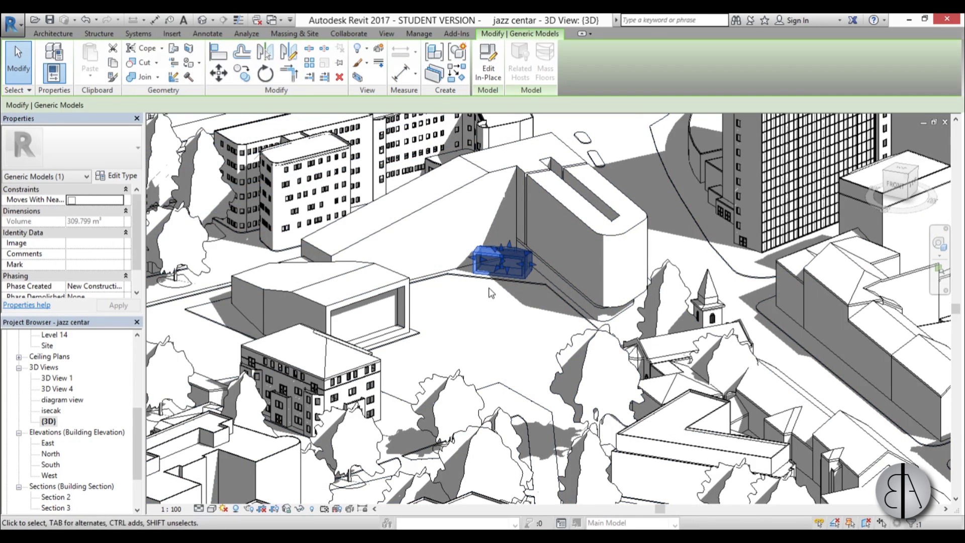
key(Escape)
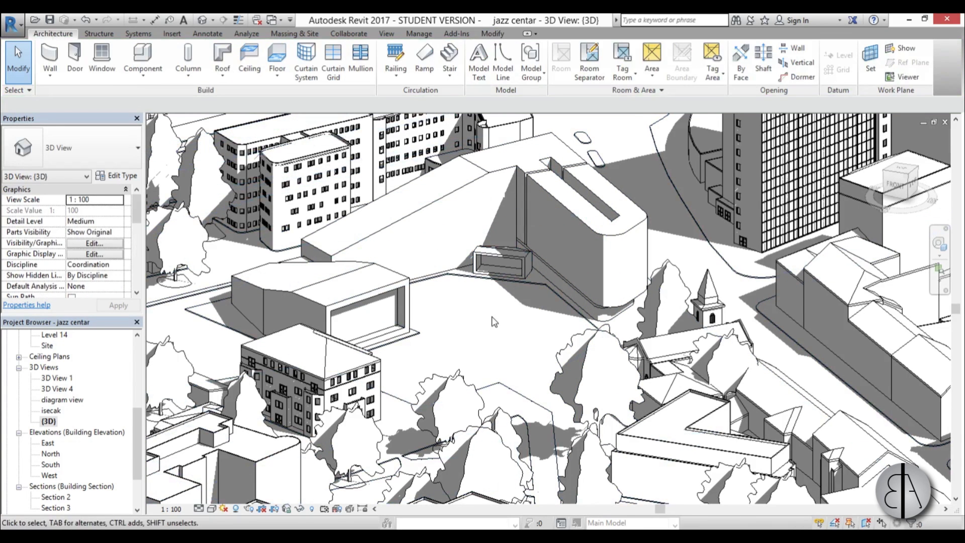
scroll(504, 316, up, 3)
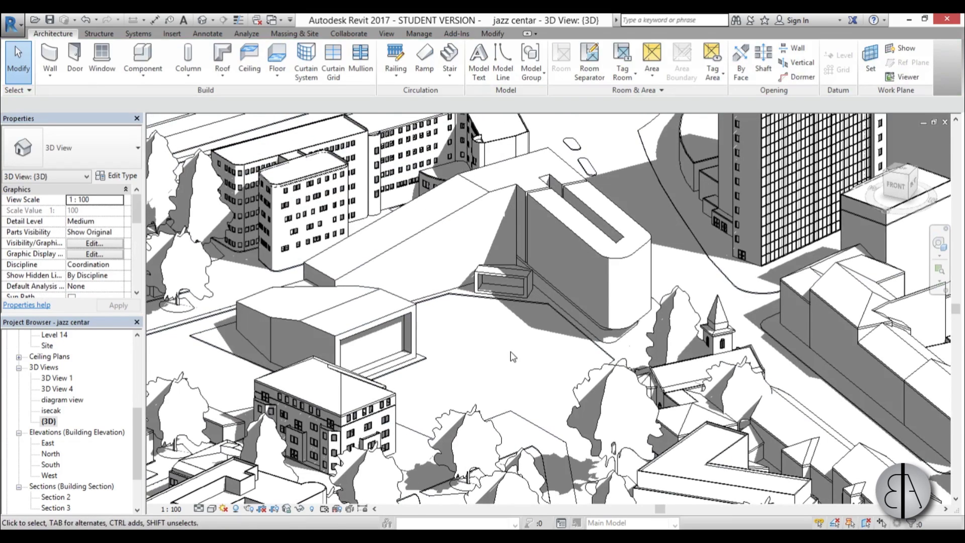
scroll(512, 357, up, 1)
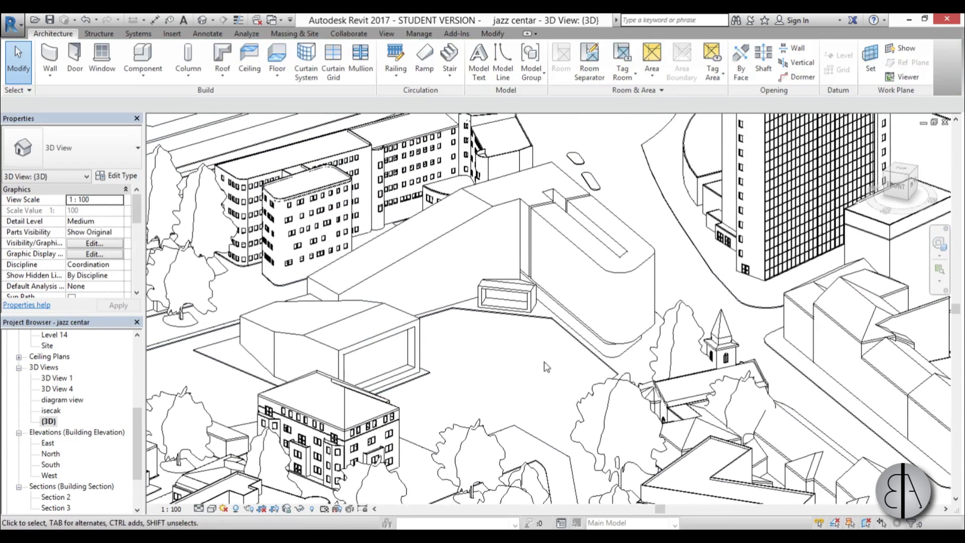
scroll(514, 359, up, 1)
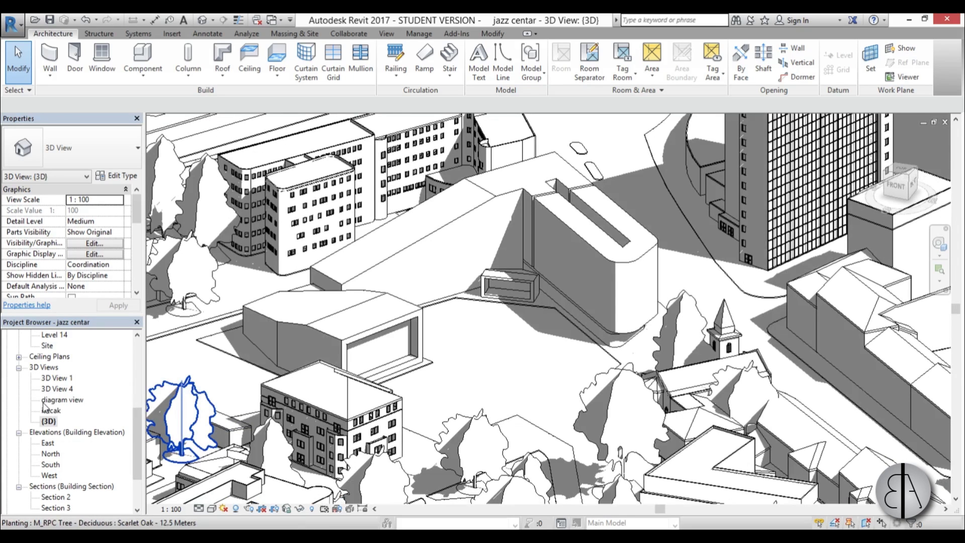
Step: Open the perspective 3D view named diagram view and frame the jazz centre buildings
double_click(74, 401)
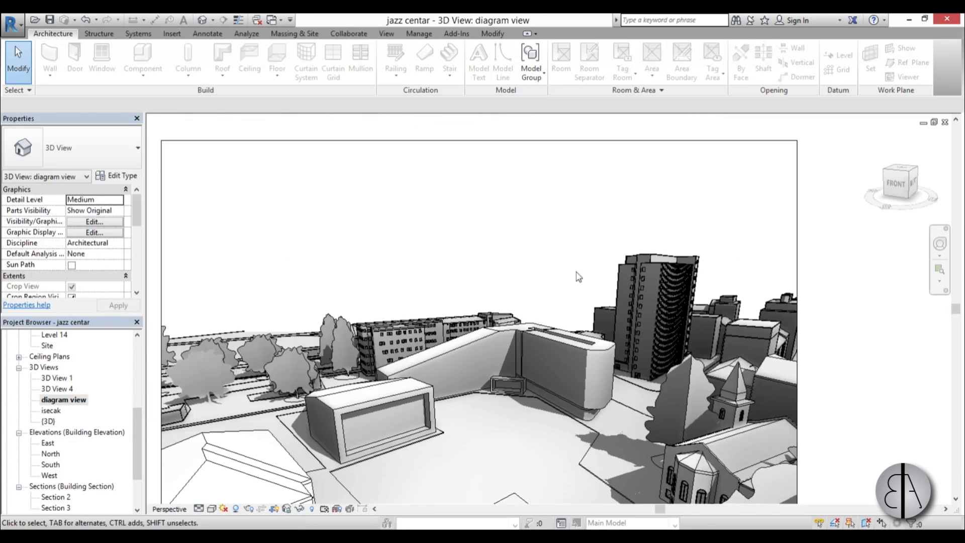
middle_drag(495, 428, 499, 404)
scroll(530, 411, up, 1)
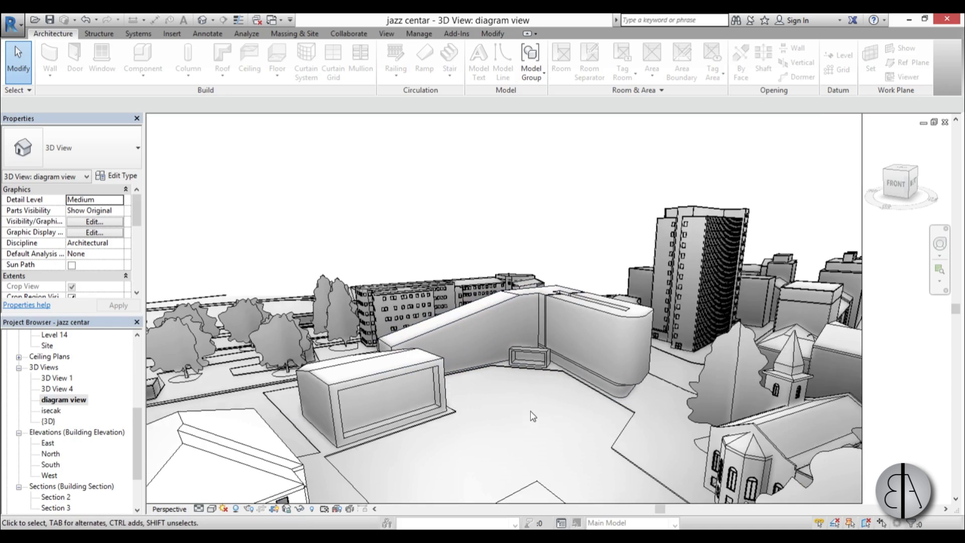
Step: Select the rounded block and open its by-element graphics override for this view
click(633, 315)
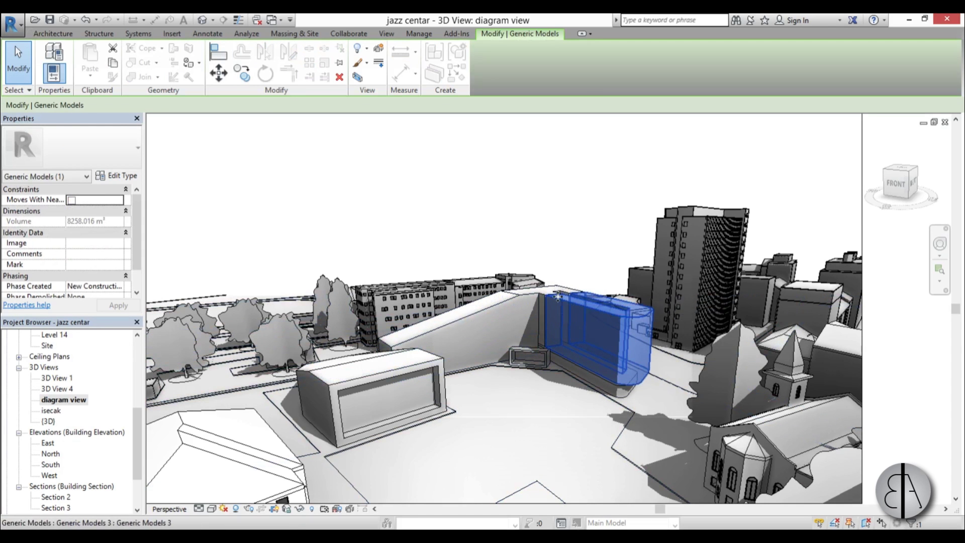
scroll(601, 362, up, 4)
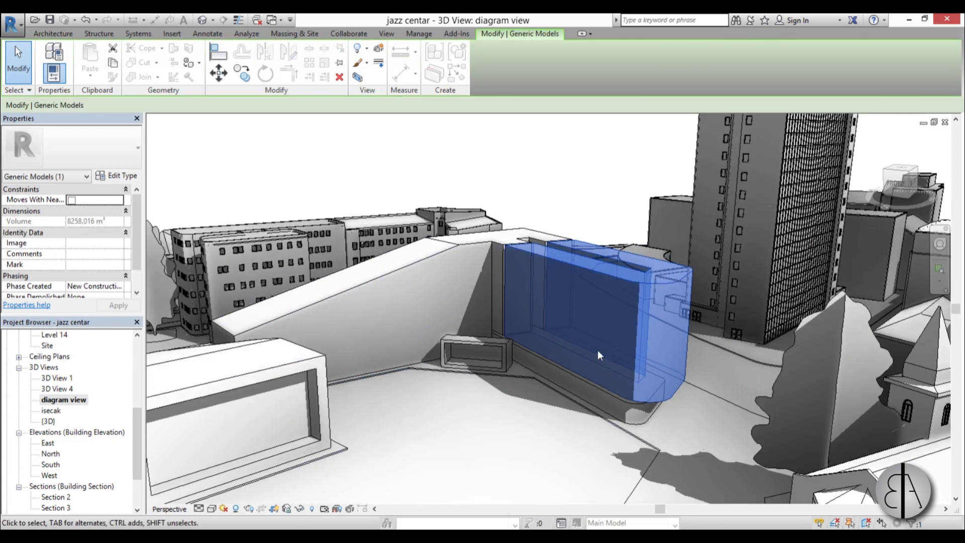
scroll(599, 351, down, 2)
middle_drag(570, 404, 575, 391)
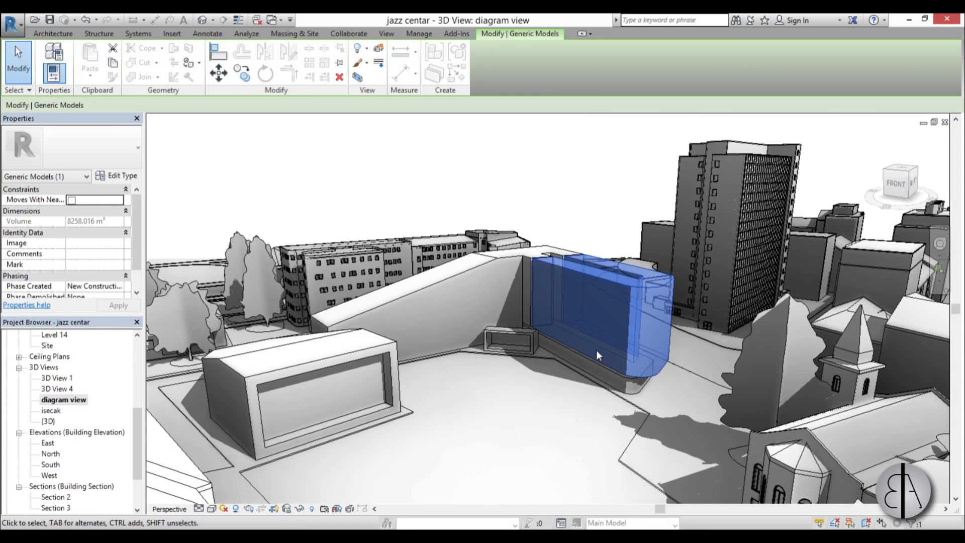
right_click(491, 393)
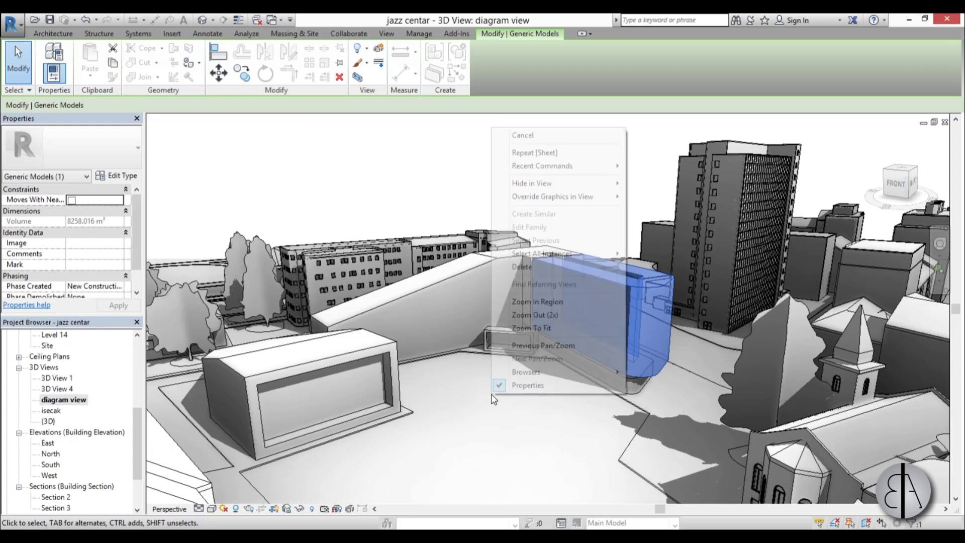
mouse_move(562, 198)
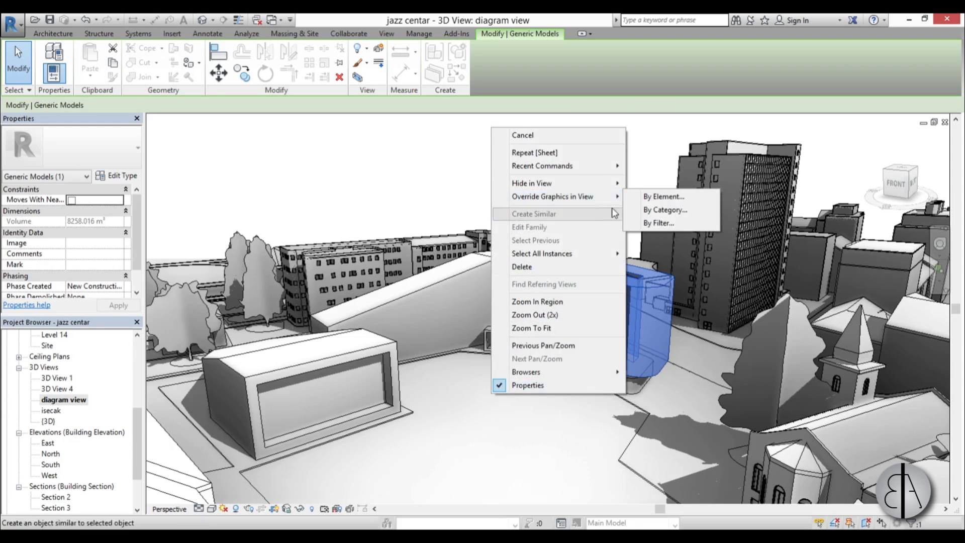
click(666, 199)
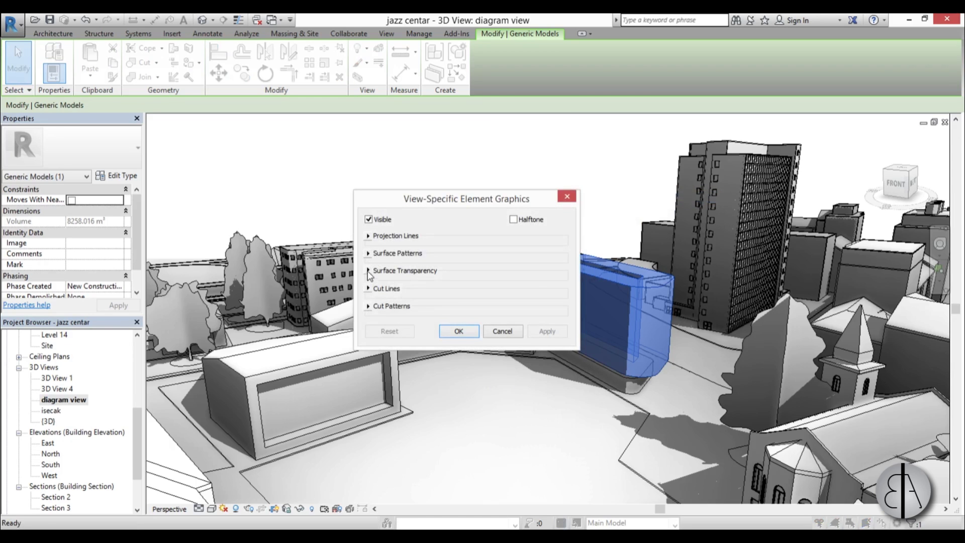
Step: Override the rounded block's surface pattern with a yellow Solid fill and apply it
click(368, 254)
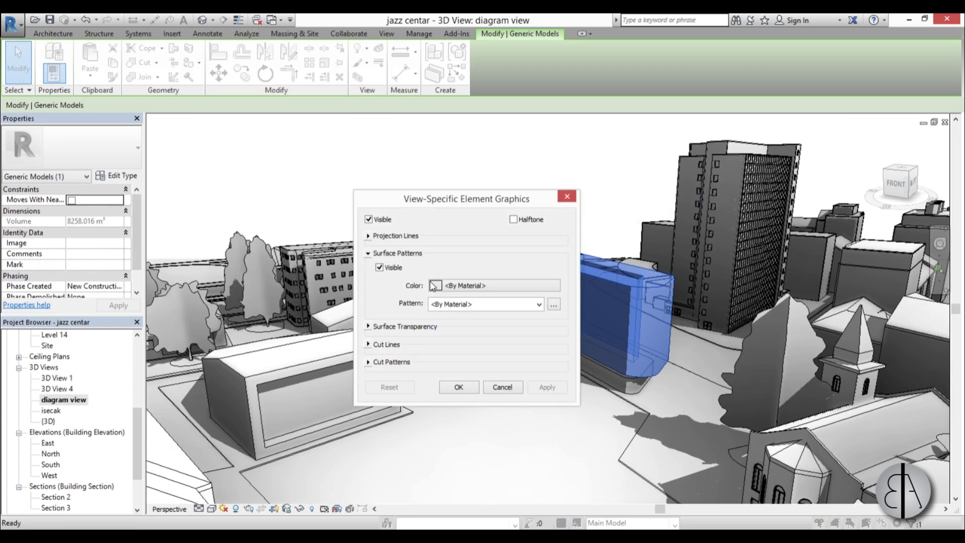
click(455, 286)
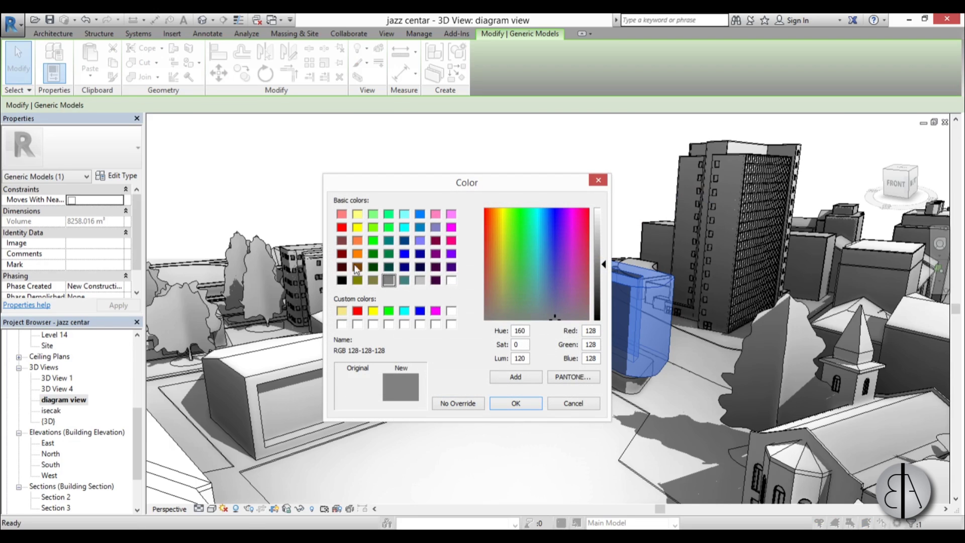
click(358, 228)
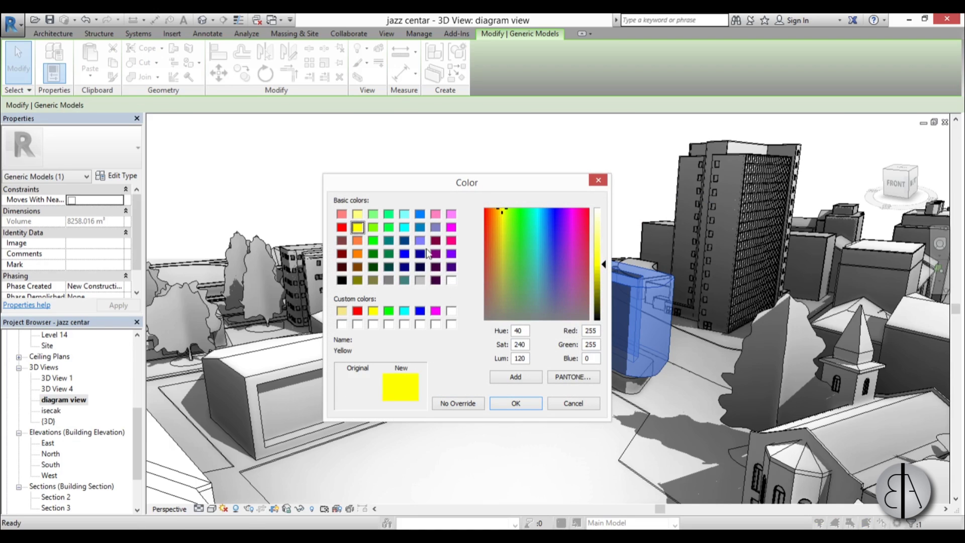
click(517, 404)
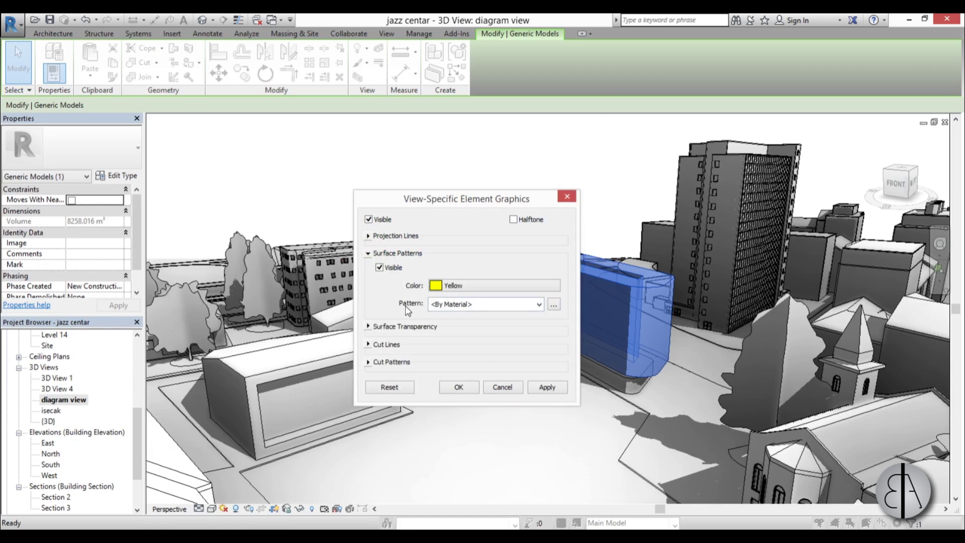
click(470, 307)
click(566, 254)
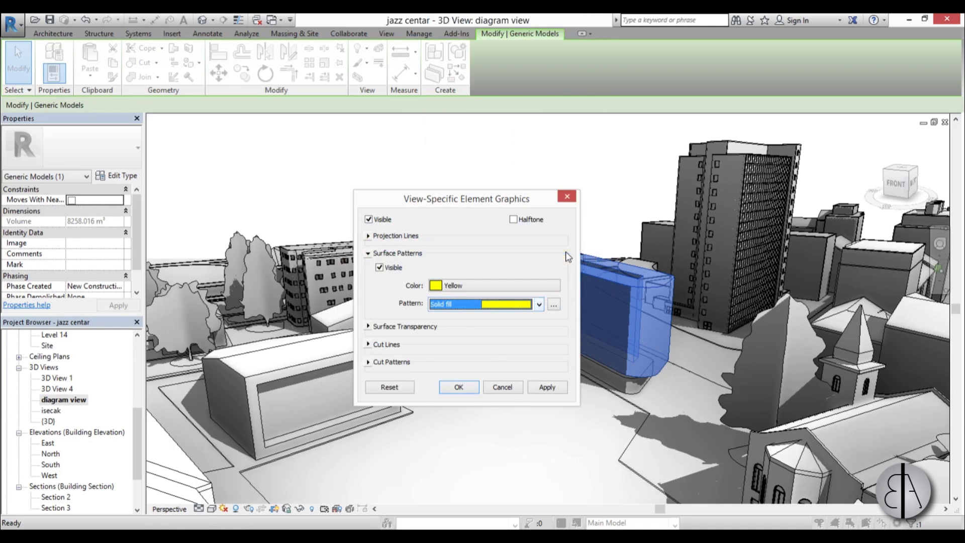
click(548, 387)
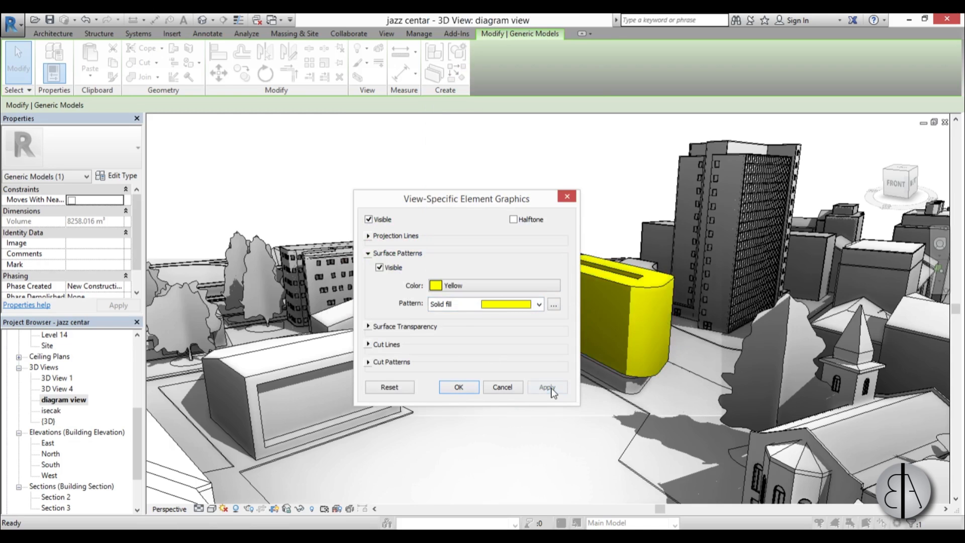
click(459, 388)
key(Escape)
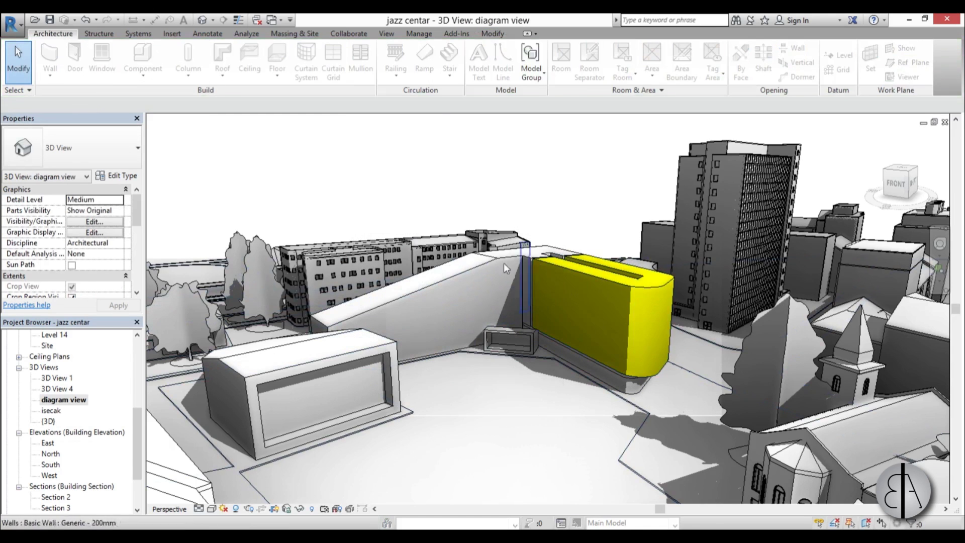
scroll(608, 334, down, 2)
middle_drag(607, 335, 596, 443)
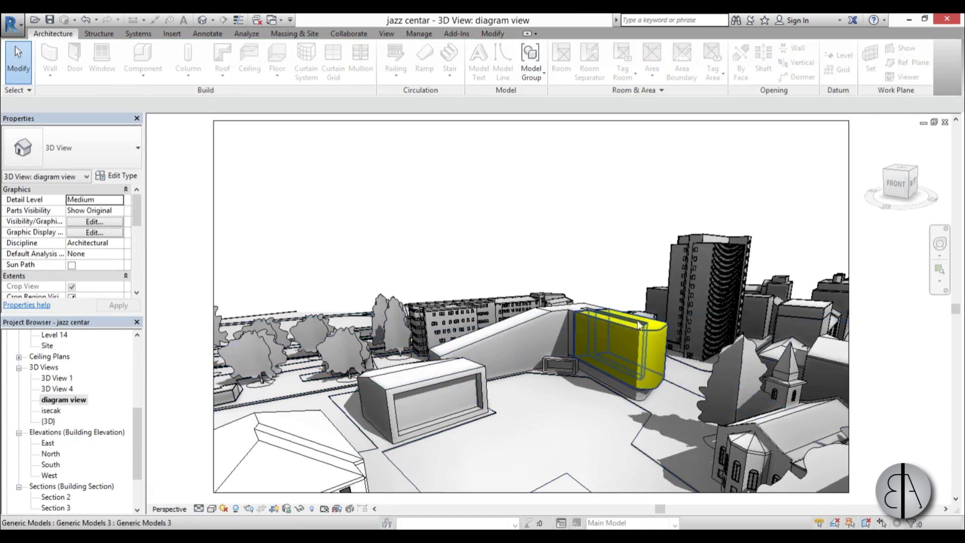
scroll(688, 333, up, 3)
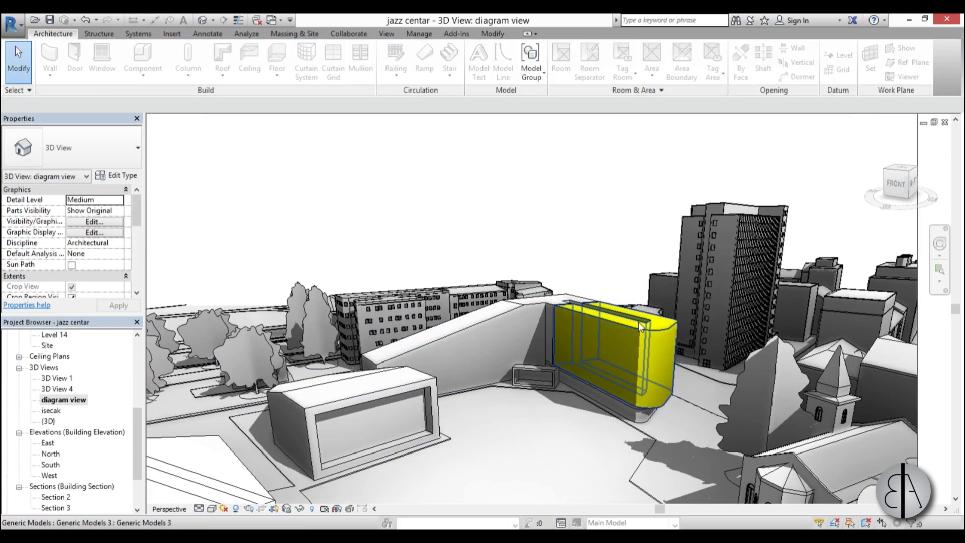
scroll(653, 334, down, 2)
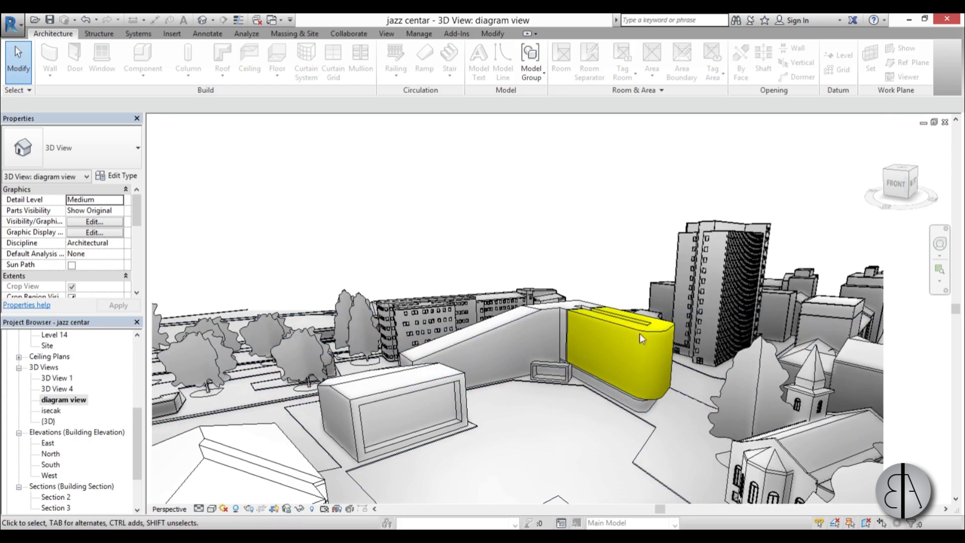
middle_drag(625, 381, 601, 412)
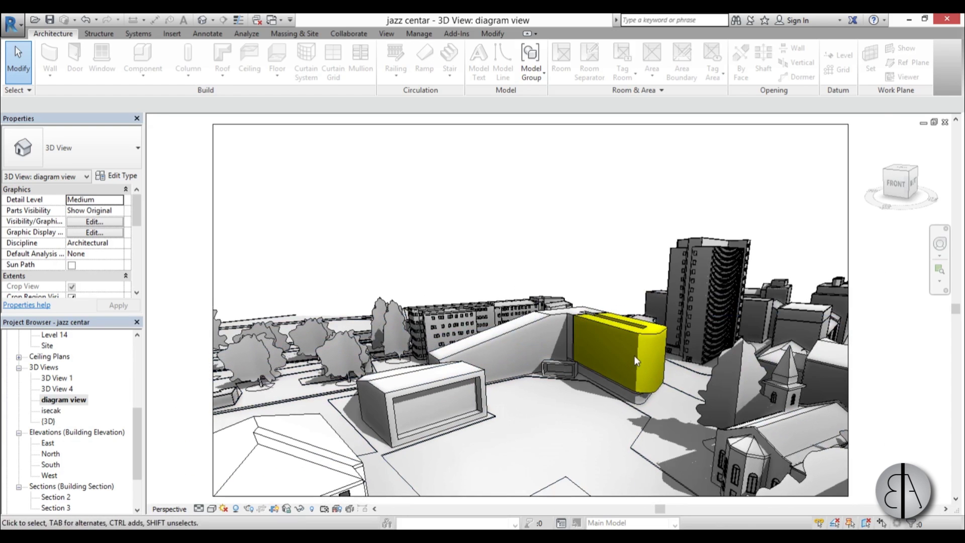
Step: Check how the rounded block is displayed in the default {3D} view and return to the diagram view
double_click(48, 421)
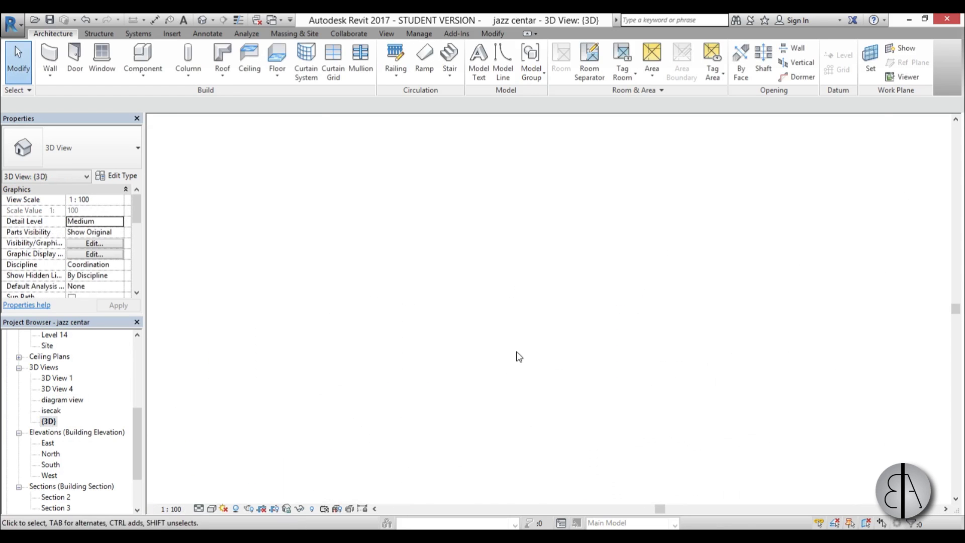
click(622, 240)
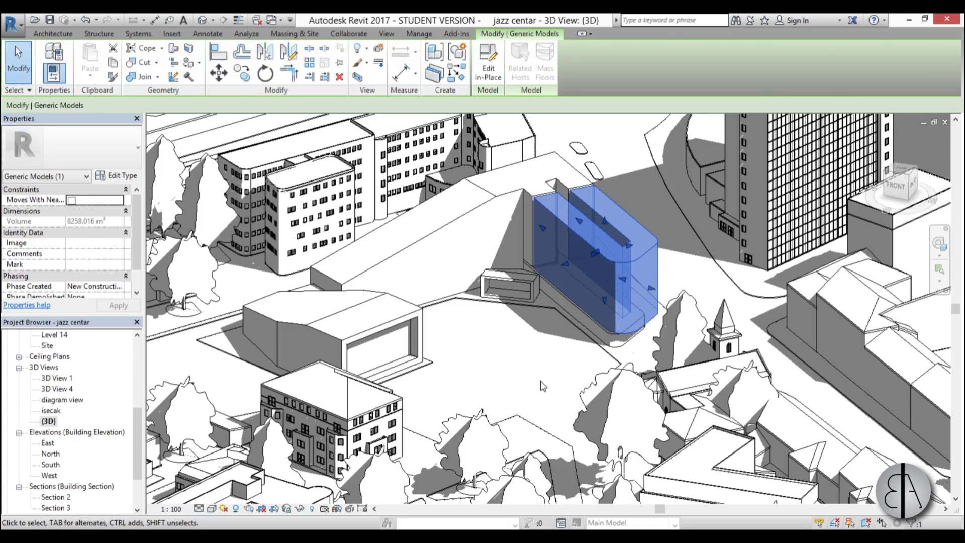
key(Escape)
double_click(62, 399)
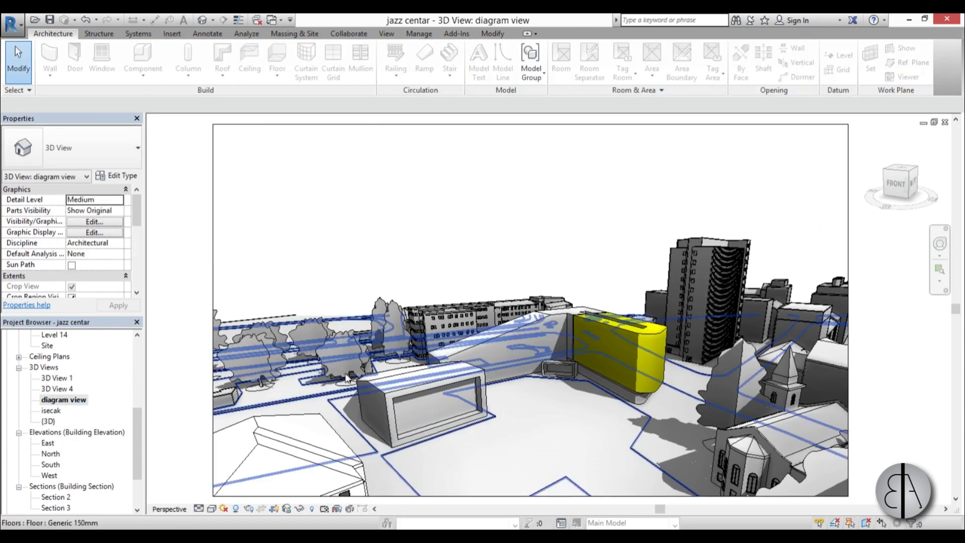
Step: Select the long sloped block behind the plaza and open its by-element surface pattern override for this view
middle_drag(581, 432, 583, 426)
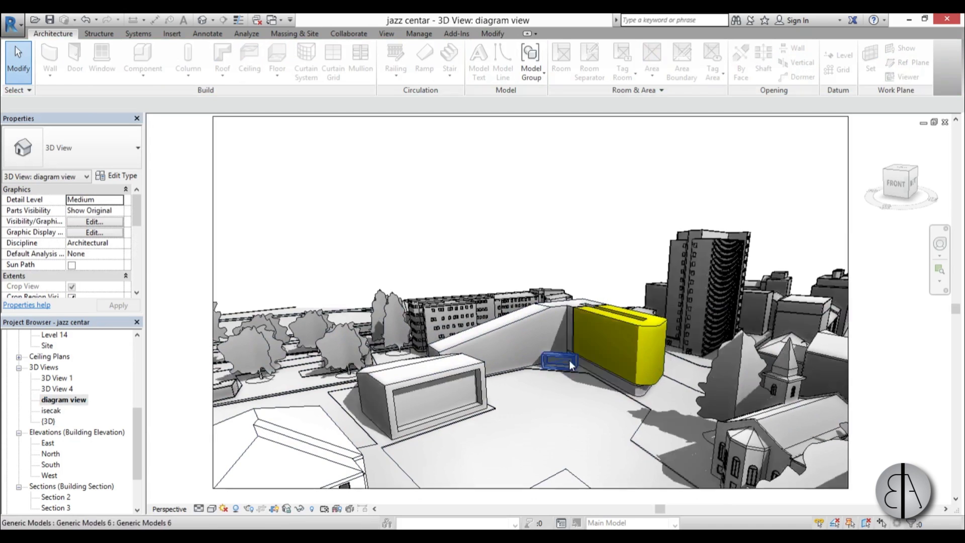
scroll(569, 360, up, 3)
click(526, 293)
right_click(522, 208)
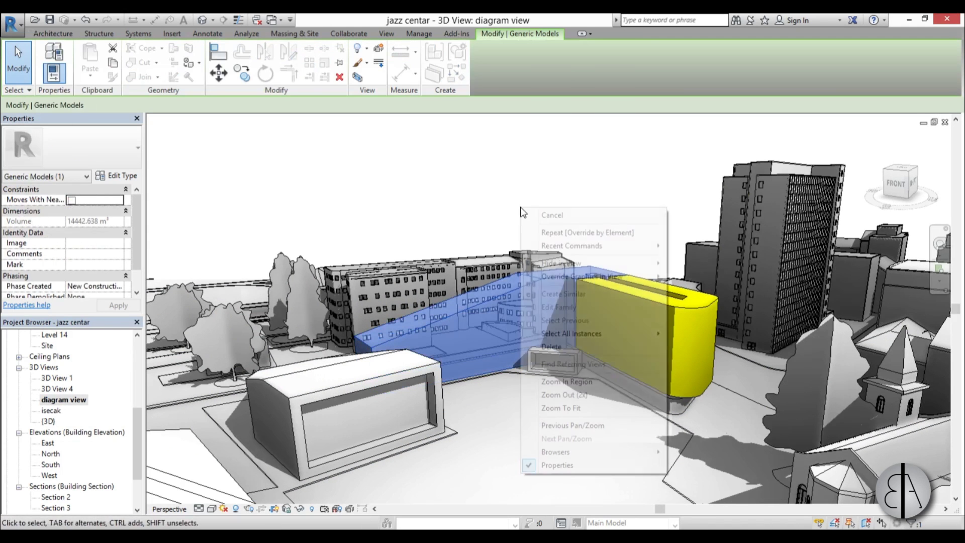
mouse_move(625, 277)
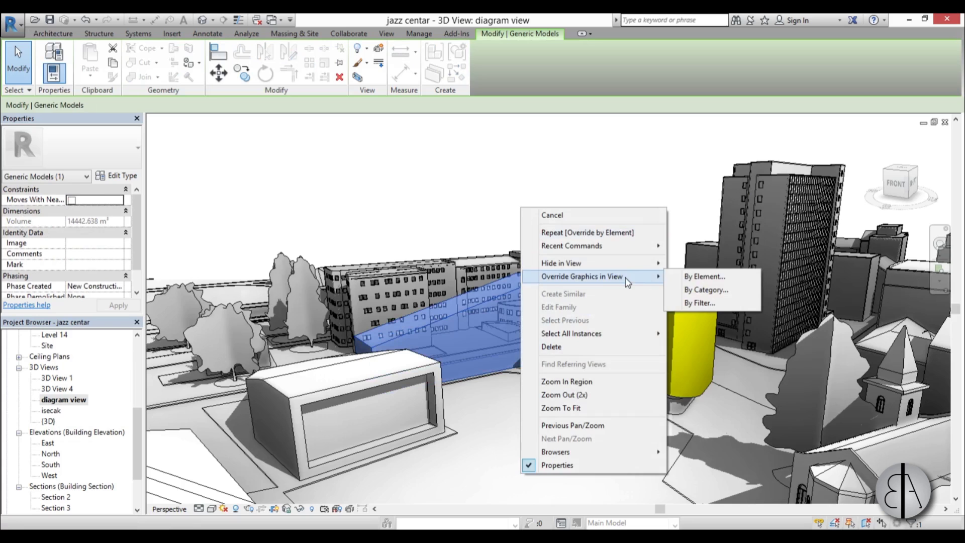
click(702, 277)
click(369, 253)
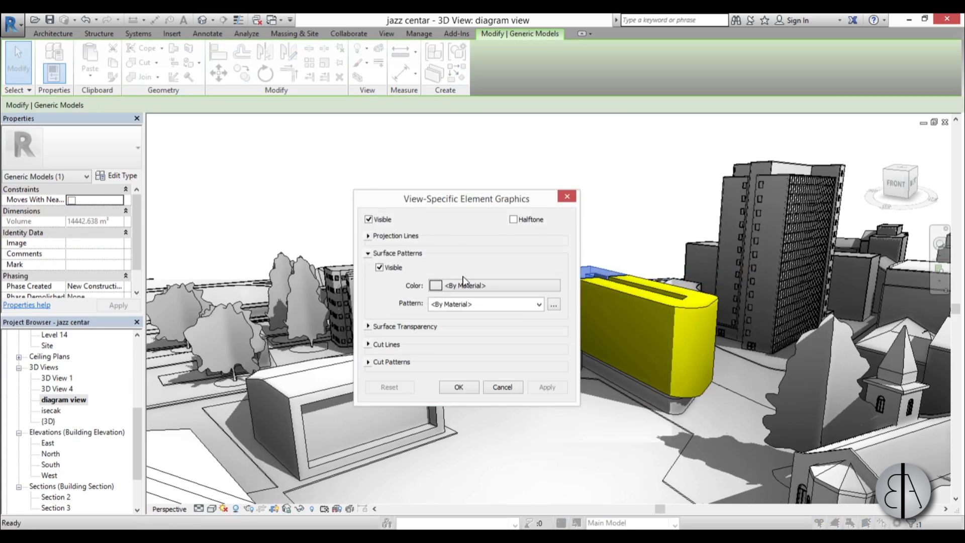
Step: Override the sloped block's surface pattern with a Green Solid fill, confirm it and clear the selection
click(454, 288)
click(451, 241)
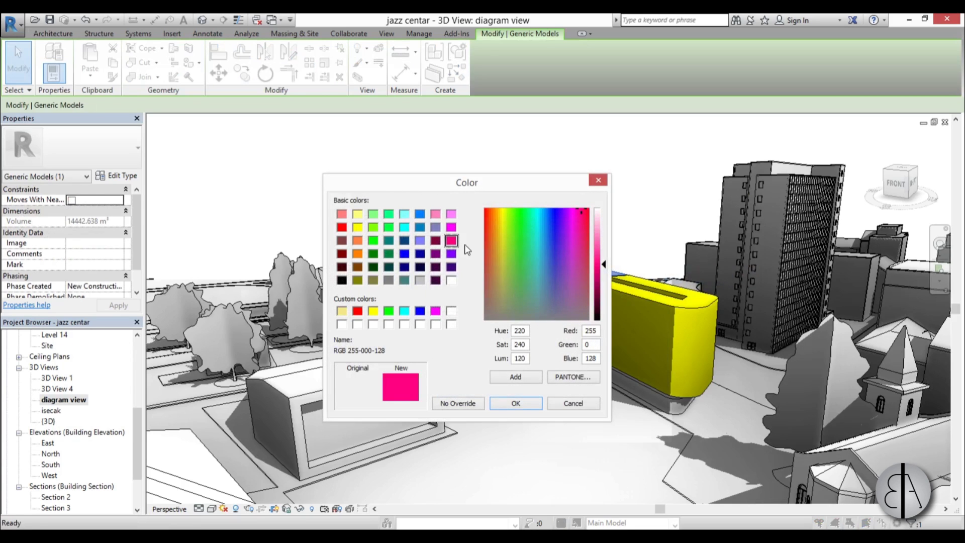
click(373, 227)
click(373, 241)
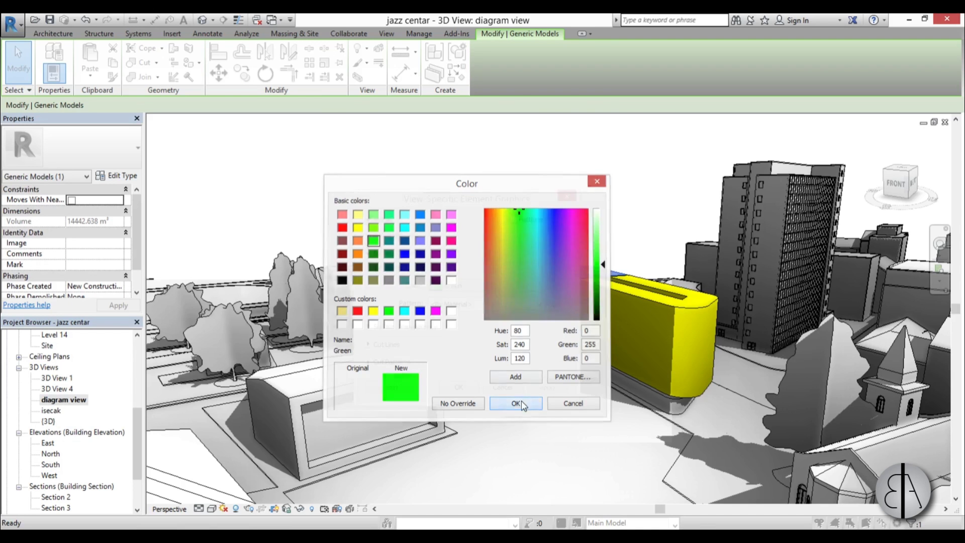
click(516, 403)
click(451, 304)
click(518, 249)
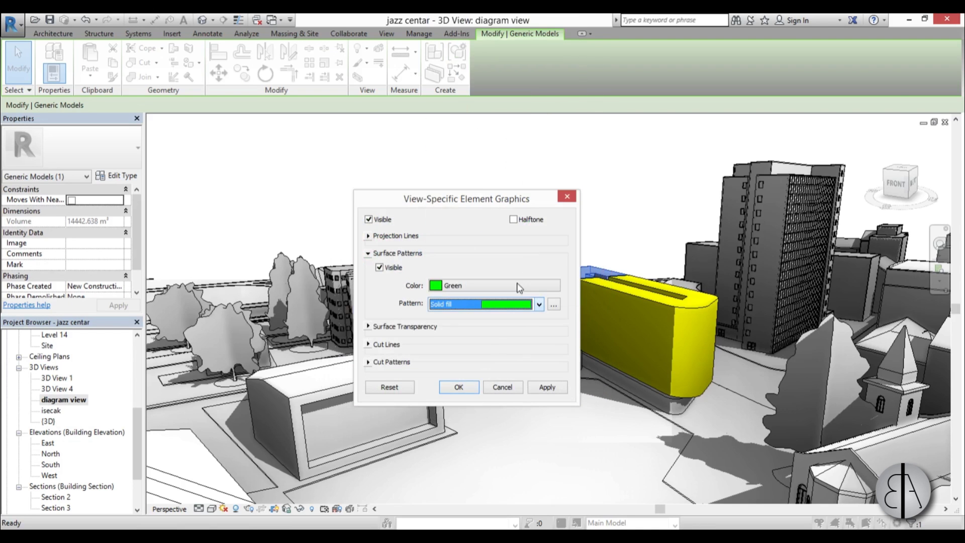
click(458, 387)
key(Escape)
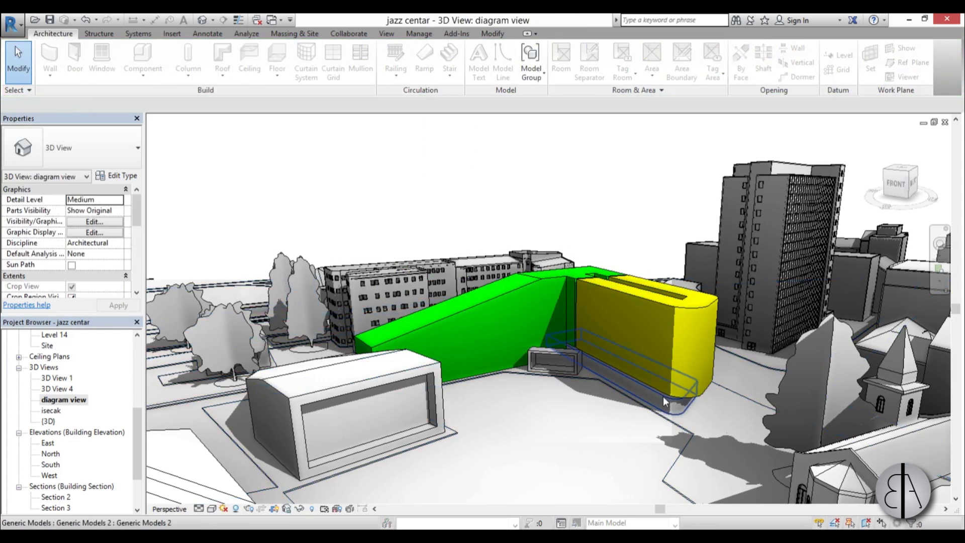
Step: Select the recessed base beneath the yellow rounded block and open its by-element surface pattern override
click(662, 396)
right_click(500, 210)
mouse_move(583, 278)
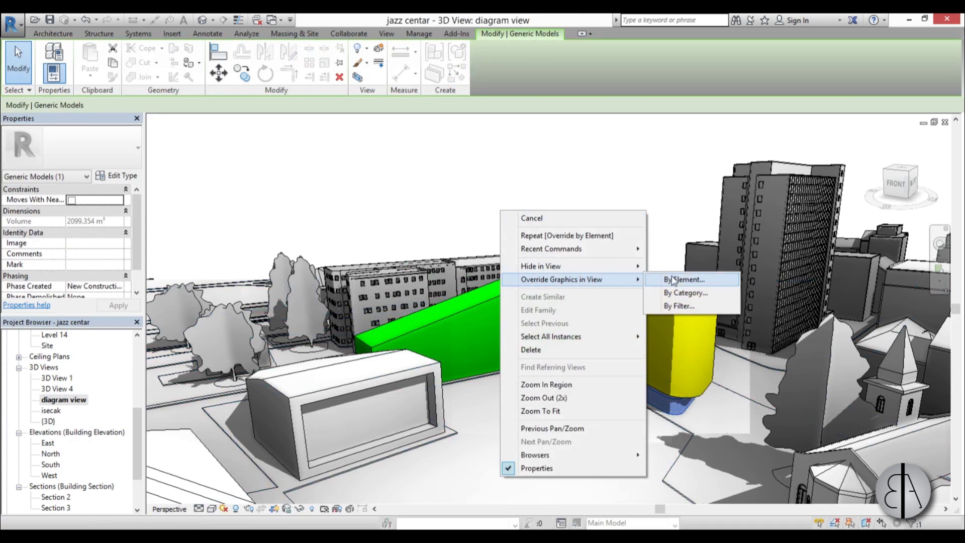
click(674, 280)
click(368, 253)
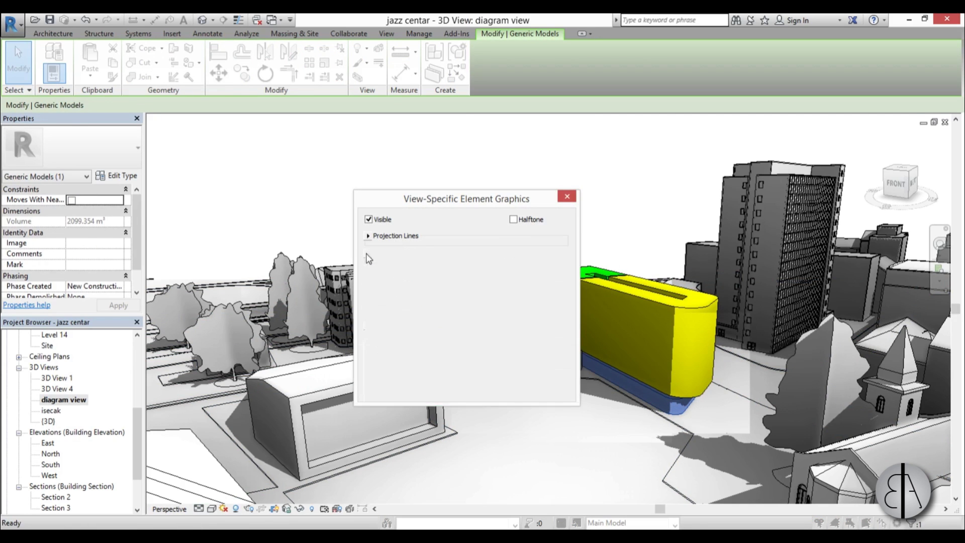
Step: Override the recessed base's surface pattern with a Red Solid fill, apply it and clear the selection
click(453, 286)
click(342, 228)
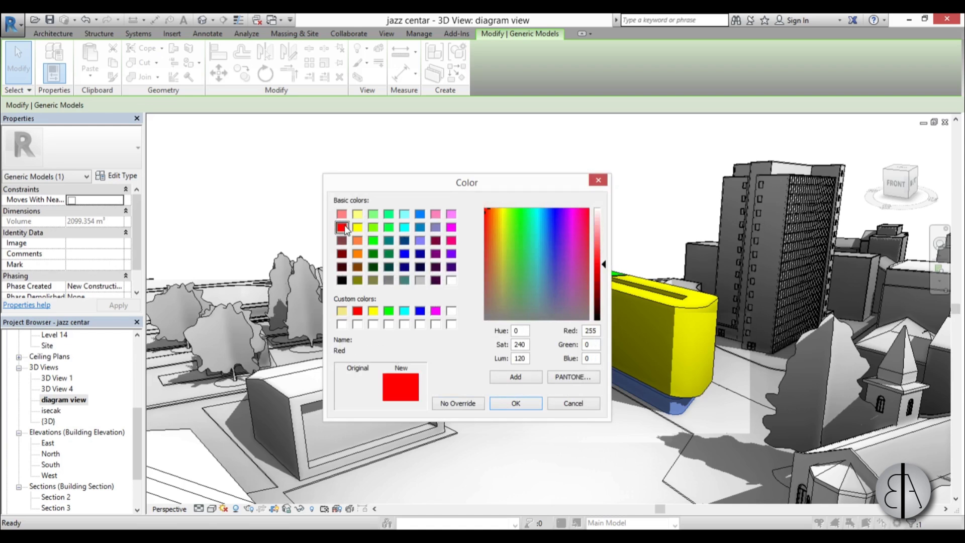
click(516, 404)
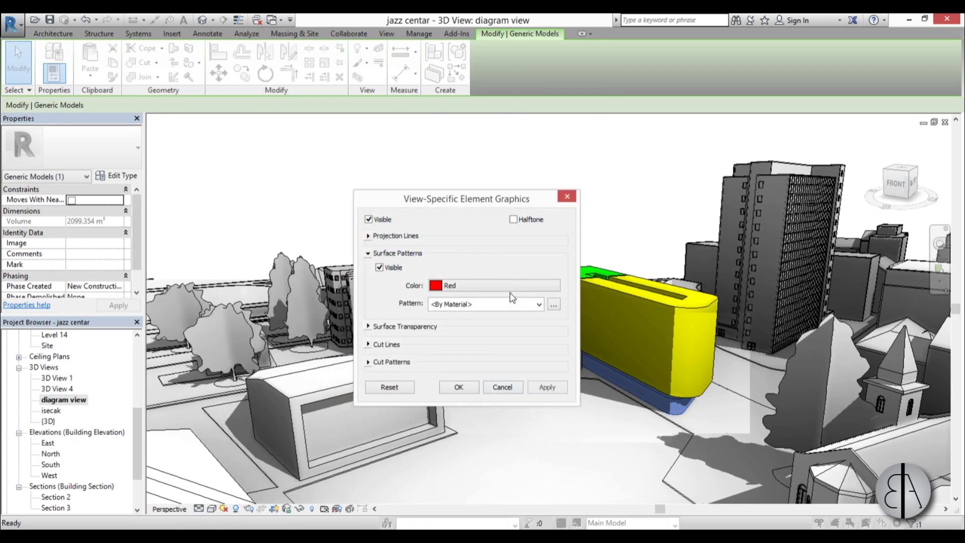
click(469, 308)
click(500, 255)
click(547, 387)
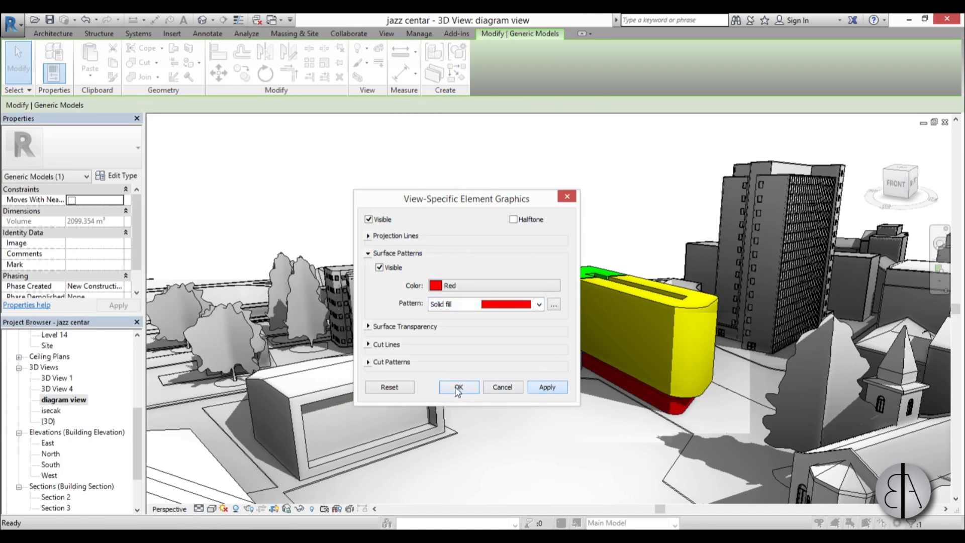
click(459, 387)
click(567, 411)
Step: Select the small framed box between the green and yellow blocks and open its by-element surface pattern override
click(563, 352)
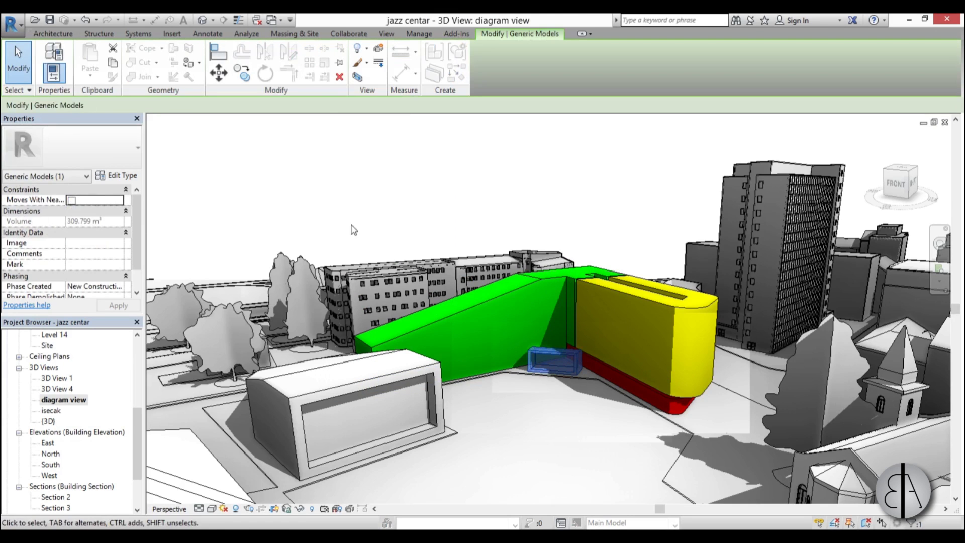
right_click(439, 214)
mouse_move(516, 277)
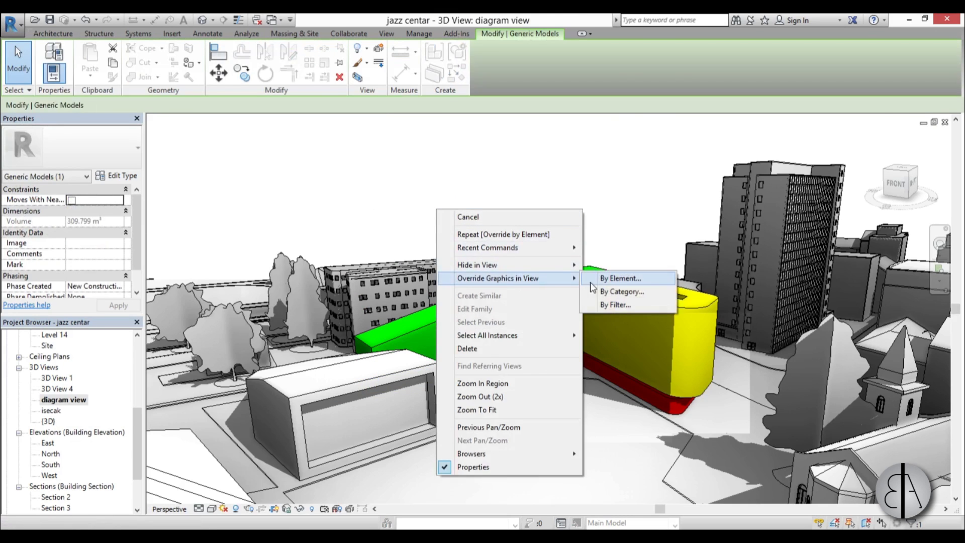
click(592, 280)
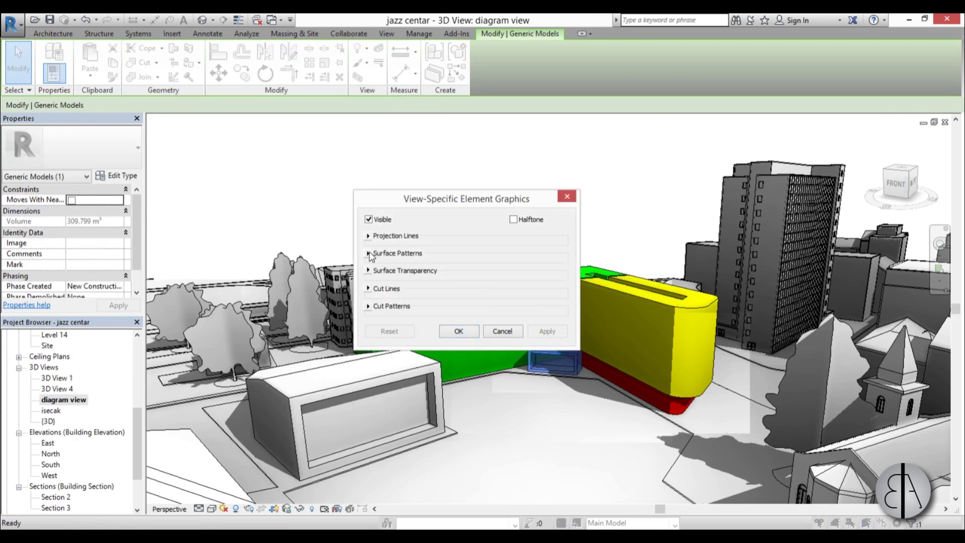
click(369, 253)
Step: Override the small framed box's surface pattern with a light cyan (RGB 128-255-255) Solid fill and apply it
click(437, 281)
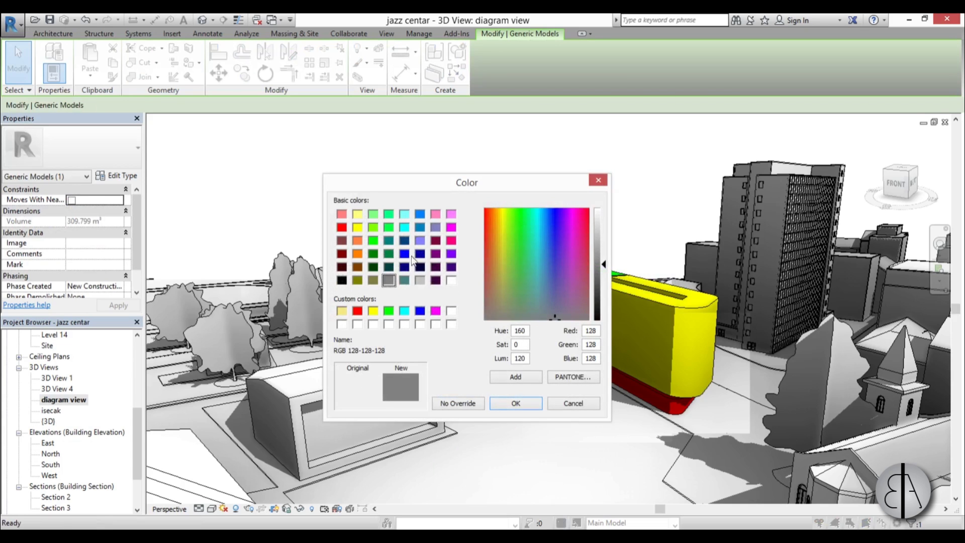
click(405, 215)
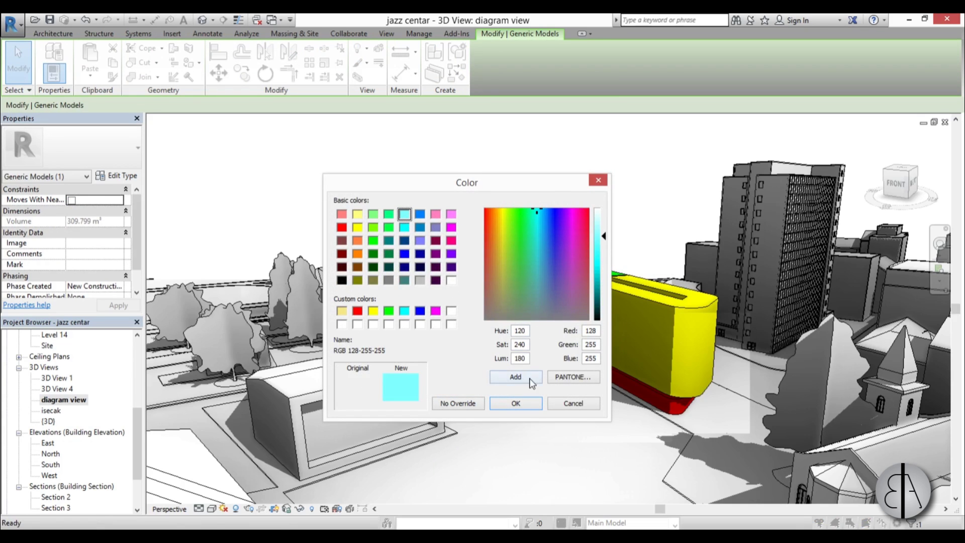
click(515, 403)
click(538, 305)
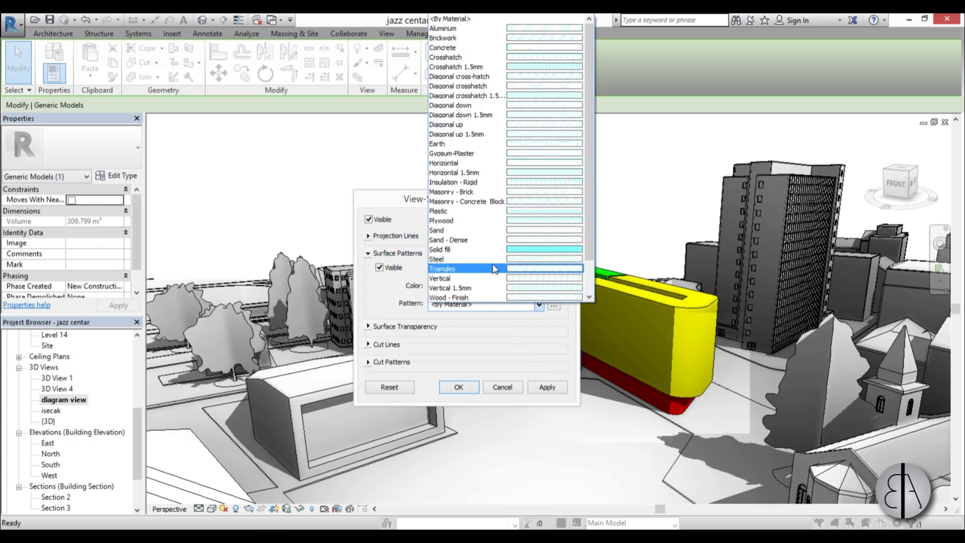
click(483, 250)
click(548, 388)
click(458, 387)
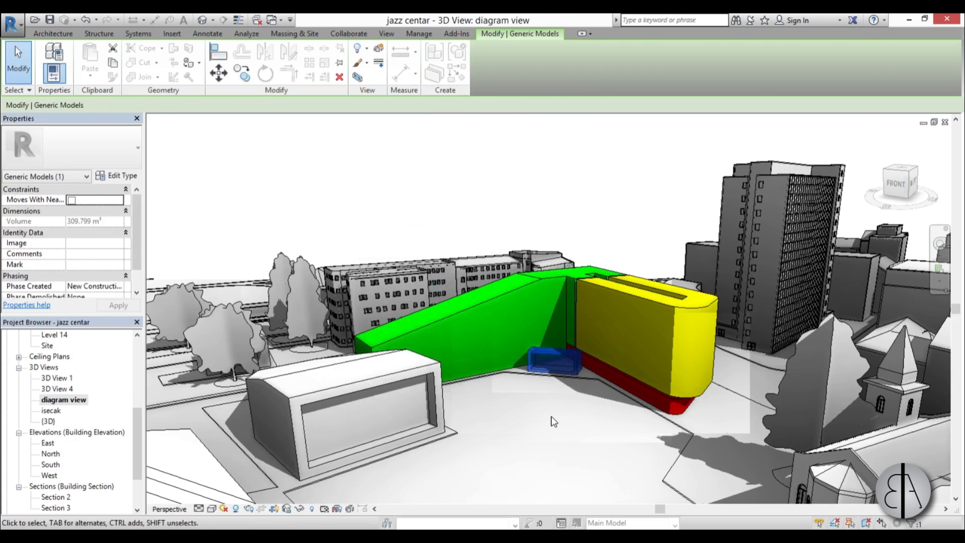
click(553, 421)
Step: Select the large framed block in the foreground and open its by-element surface pattern override for this view
click(436, 397)
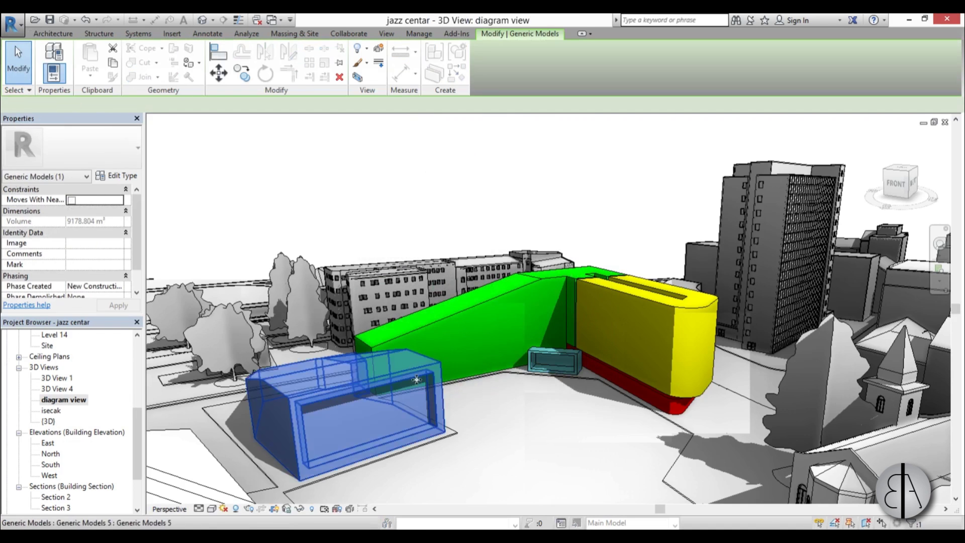
right_click(475, 408)
mouse_move(556, 211)
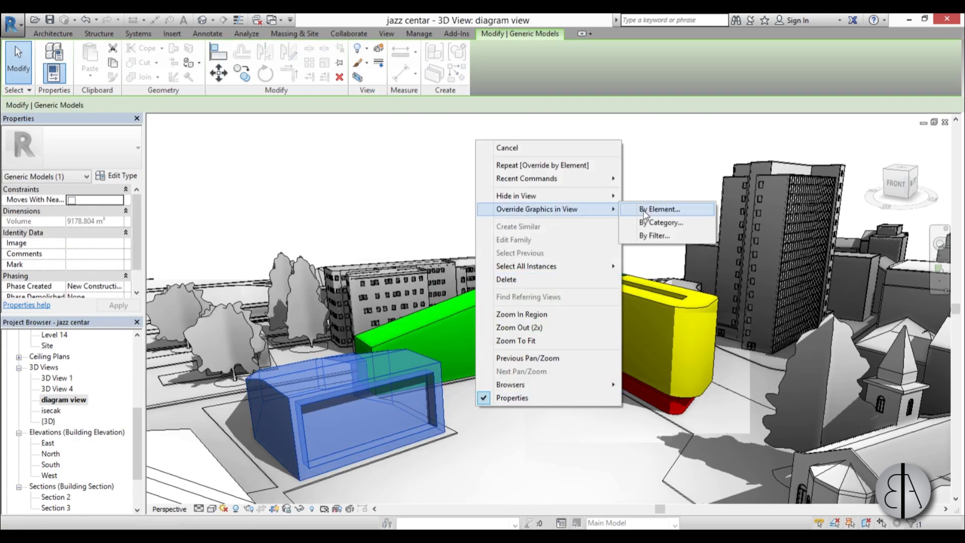
click(654, 210)
click(368, 254)
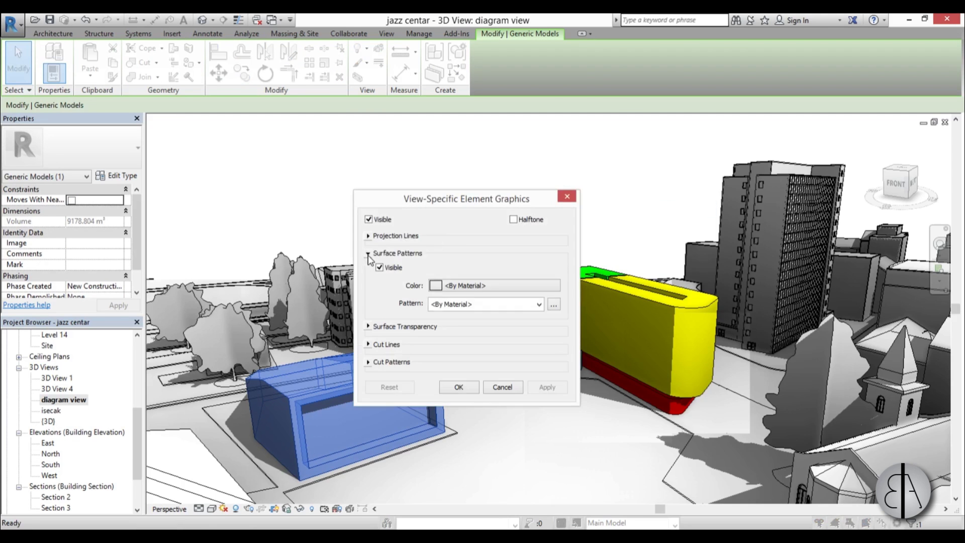
Step: Override the large framed block's surface pattern with a Magenta Solid fill, apply it and clear the selection
click(449, 285)
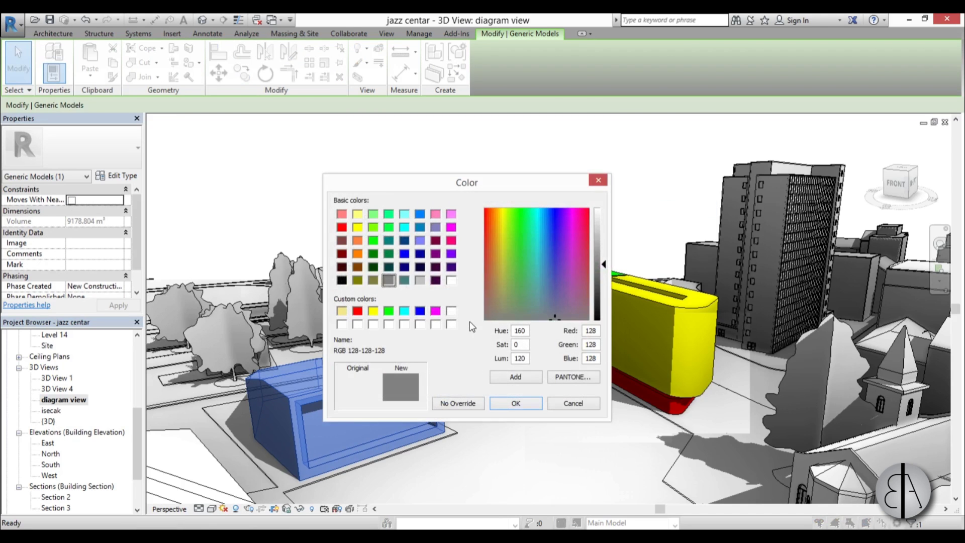
click(435, 311)
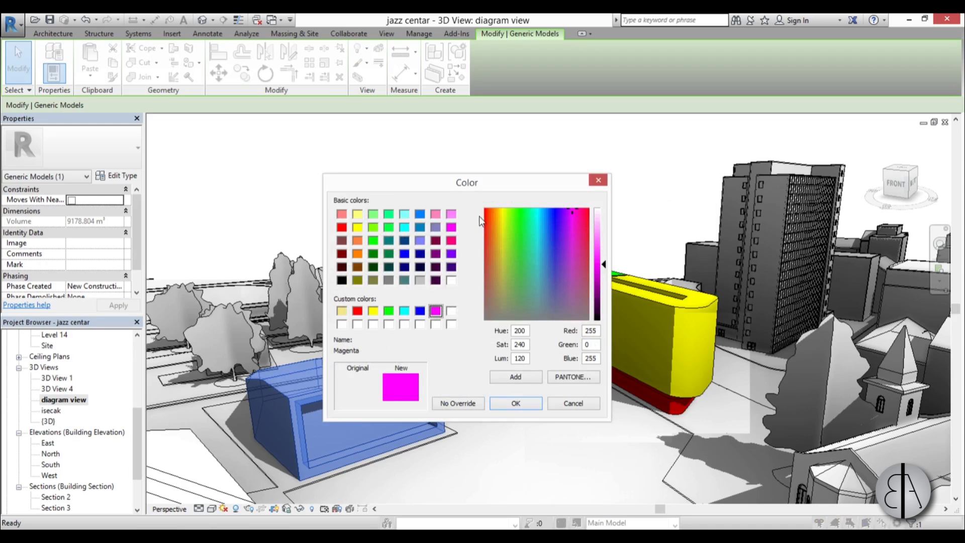
click(516, 403)
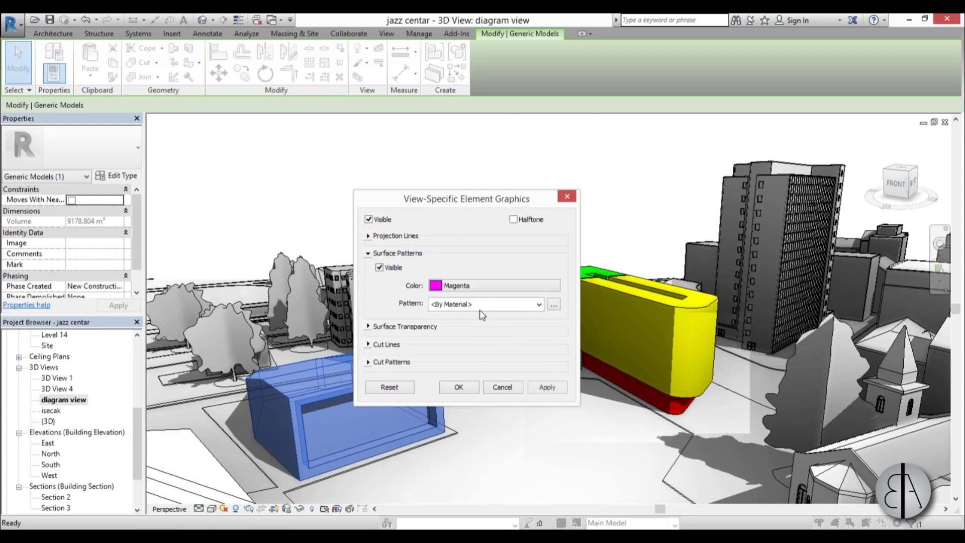
click(480, 307)
click(528, 249)
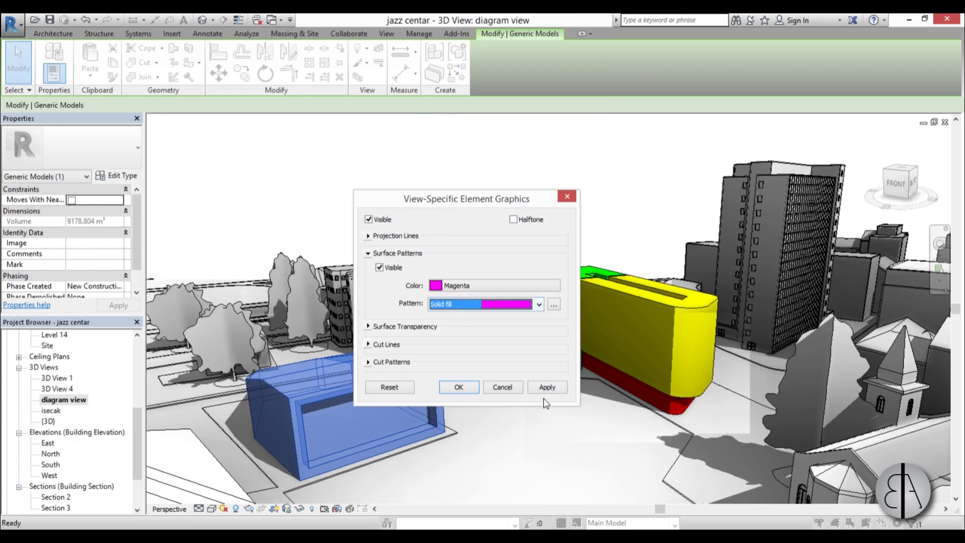
click(547, 387)
click(459, 387)
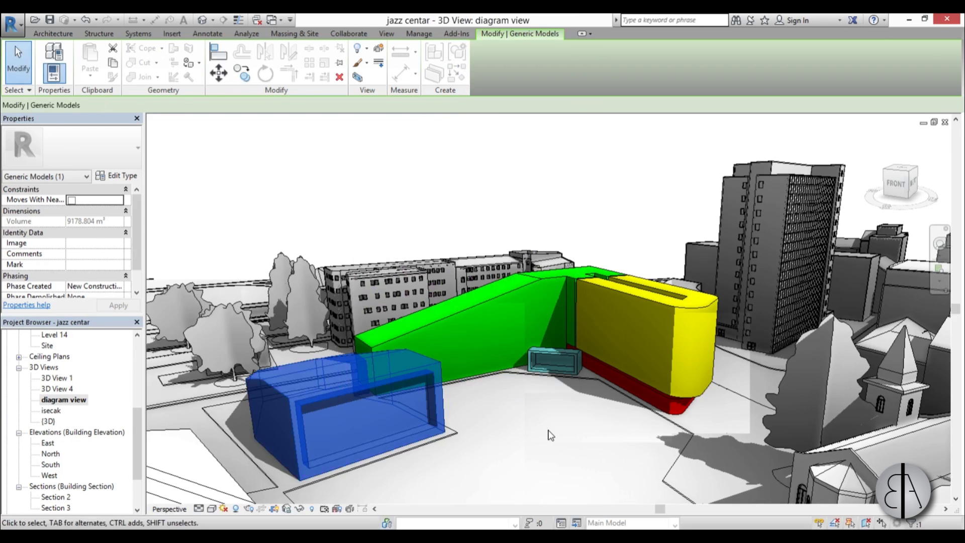
click(276, 119)
Step: Examine the colour-coded masses in the diagram view, both as a whole and close up around the rounded block
scroll(593, 440, down, 2)
middle_drag(593, 440, 593, 436)
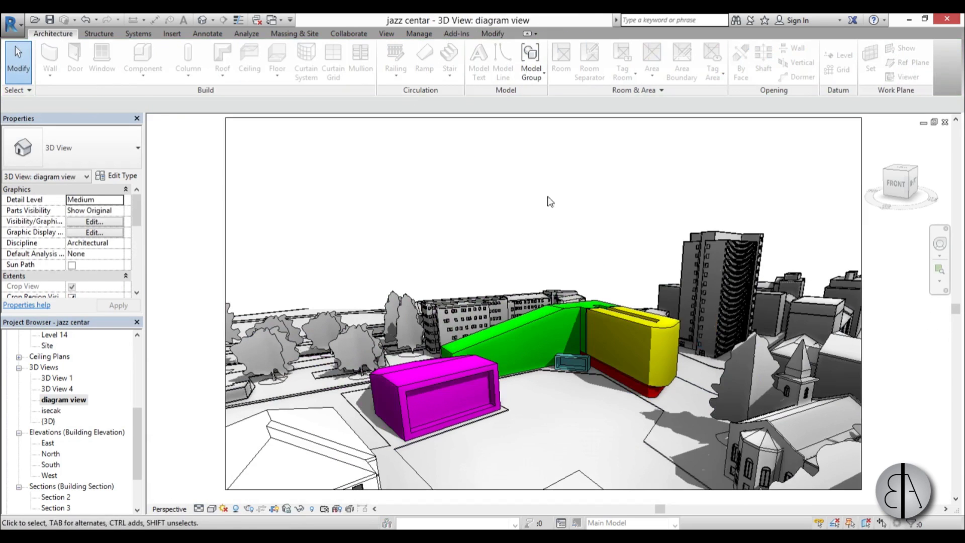
middle_drag(511, 445, 593, 431)
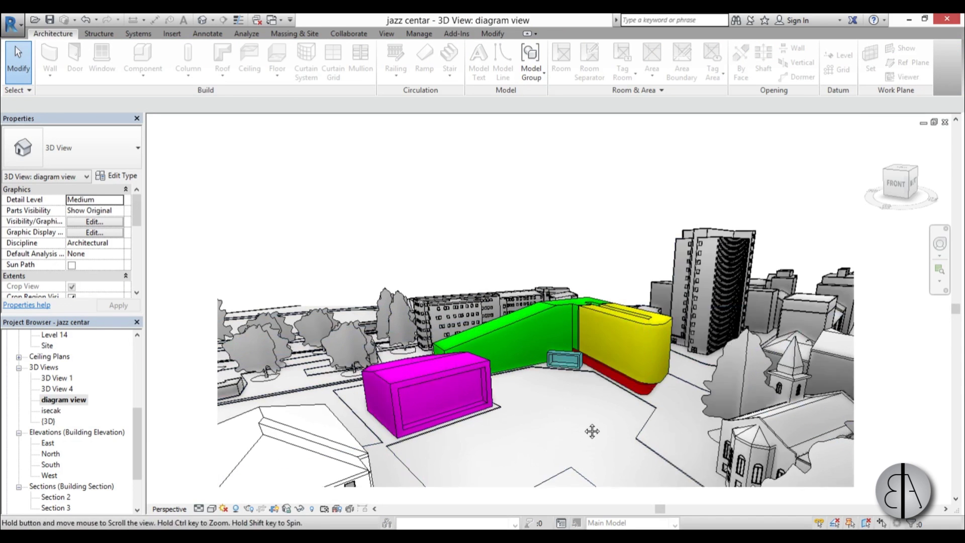
scroll(613, 356, up, 2)
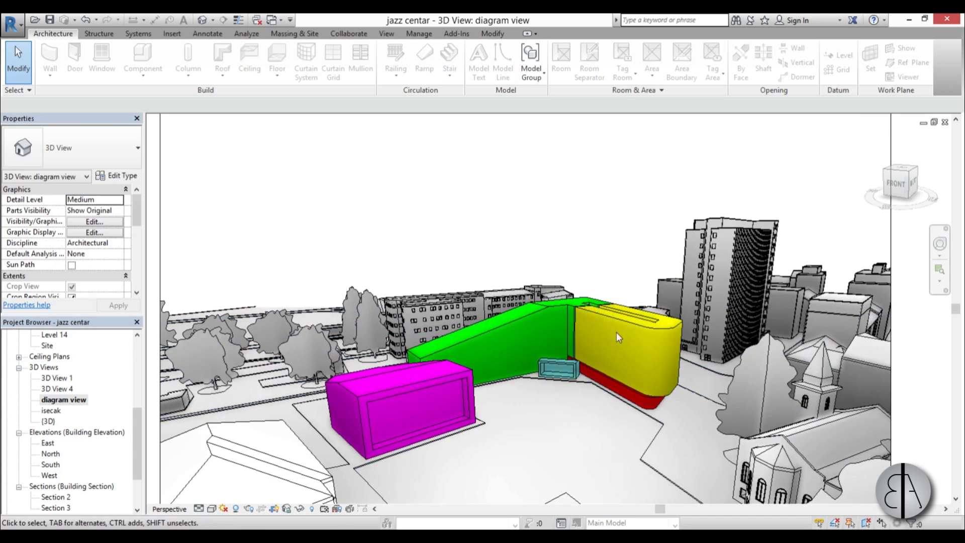
scroll(529, 362, up, 4)
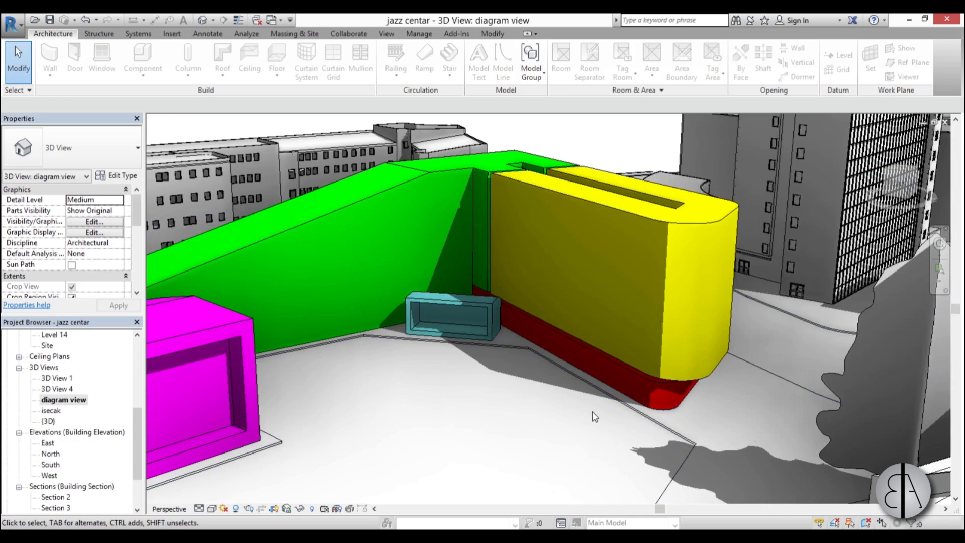
Step: Displace the green wing straight up above the site by about 45 in Z, leaving it deselected
scroll(578, 411, down, 3)
middle_drag(573, 417, 546, 409)
scroll(580, 430, down, 1)
scroll(531, 426, down, 1)
scroll(534, 406, down, 1)
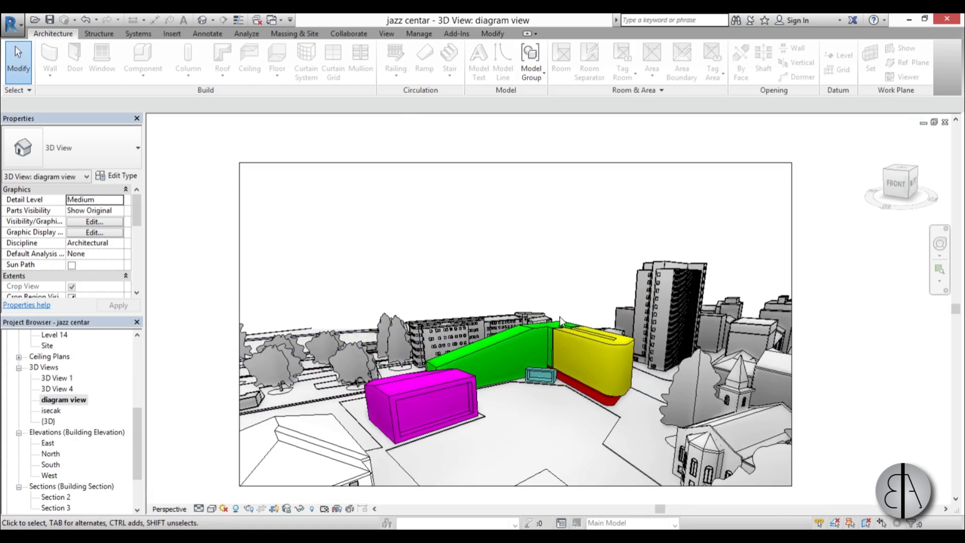
click(562, 330)
scroll(549, 316, up, 1)
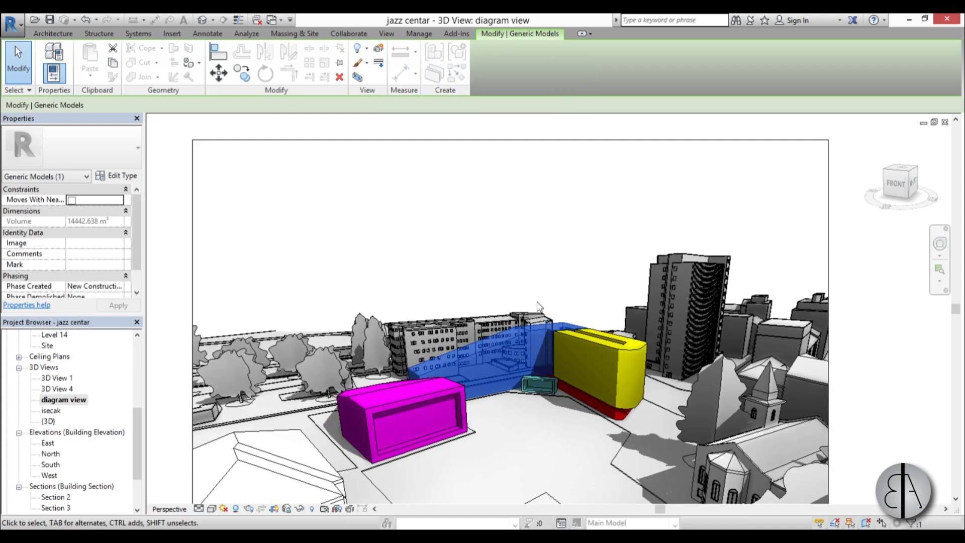
scroll(503, 347, up, 2)
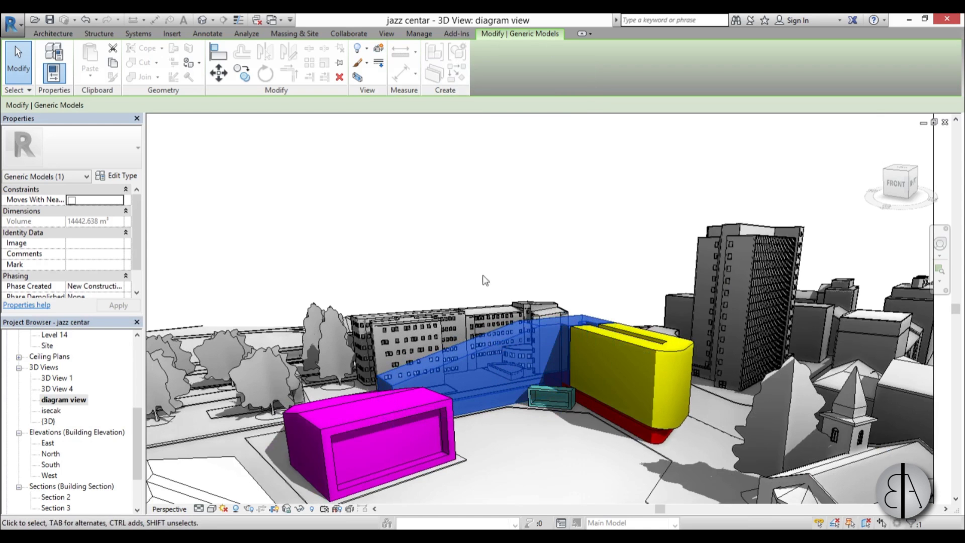
click(384, 52)
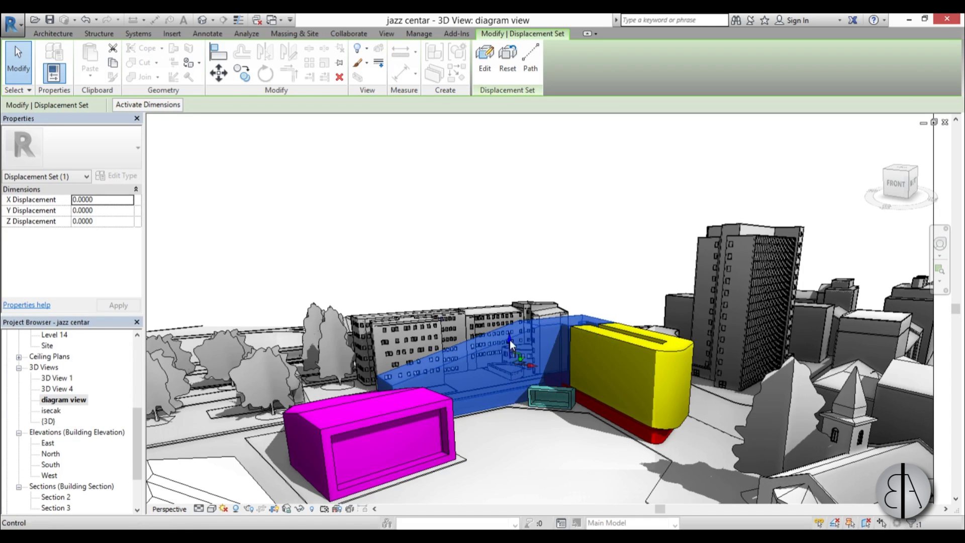
drag(510, 340, 506, 160)
click(588, 317)
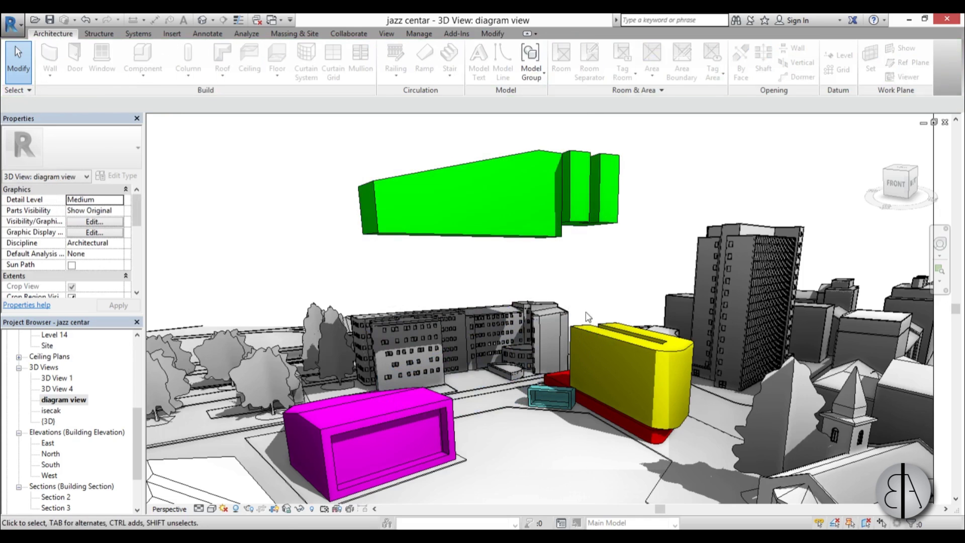
Step: Add displacement paths from the lower corners of the raised green wing, finish path editing and dismiss the save reminder without saving
click(502, 207)
click(531, 67)
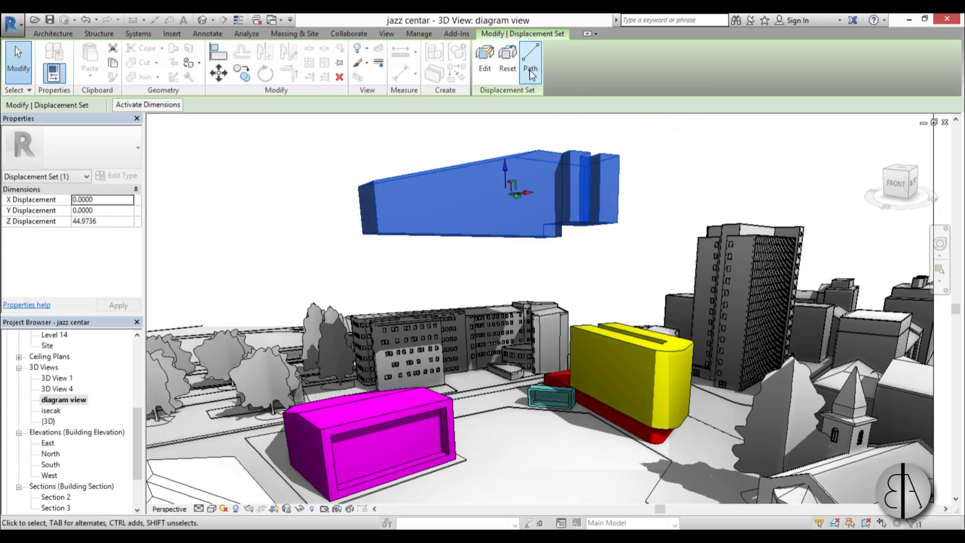
click(376, 226)
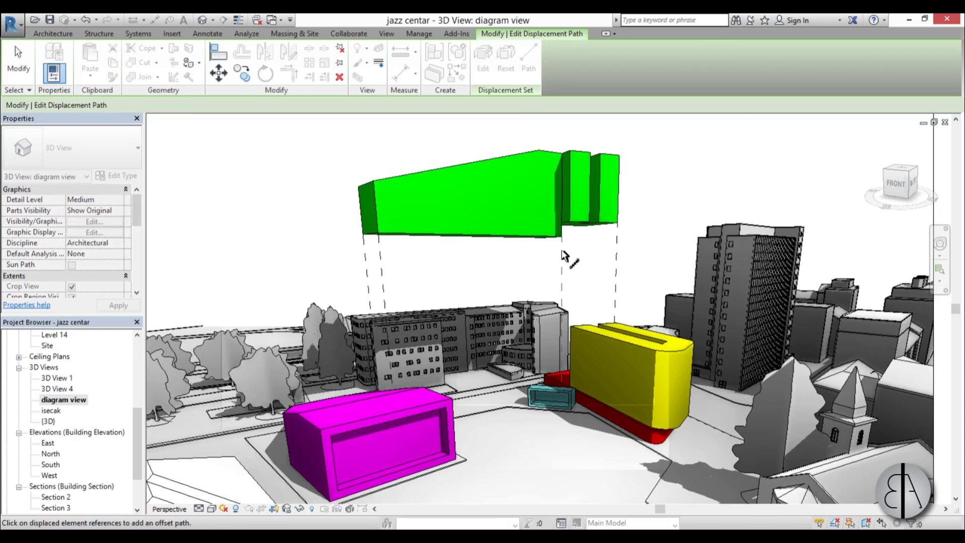
scroll(563, 256, up, 5)
click(654, 139)
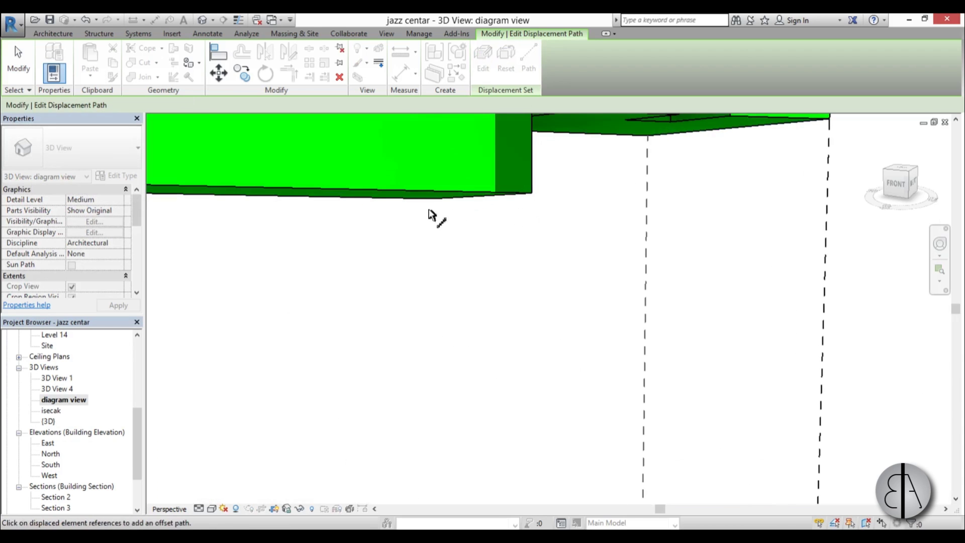
scroll(531, 236, down, 5)
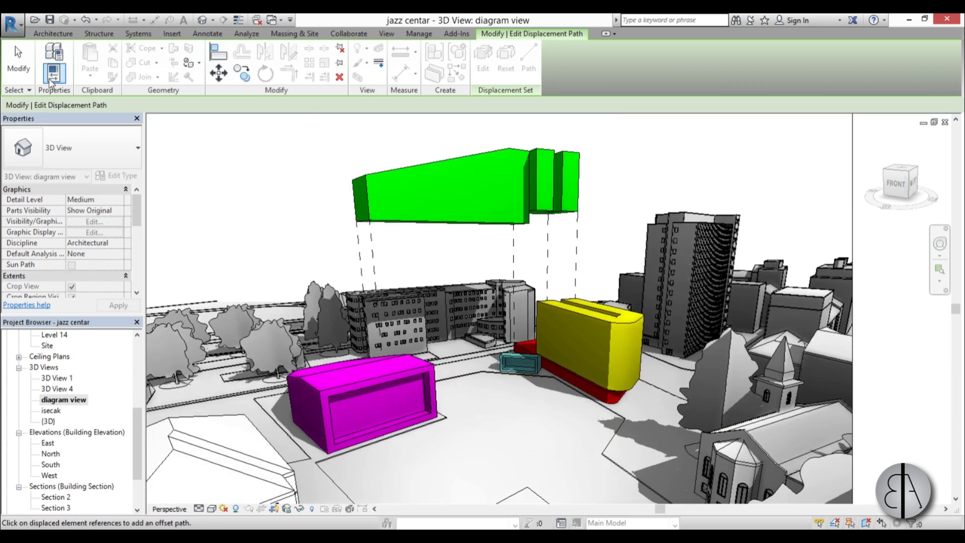
click(562, 320)
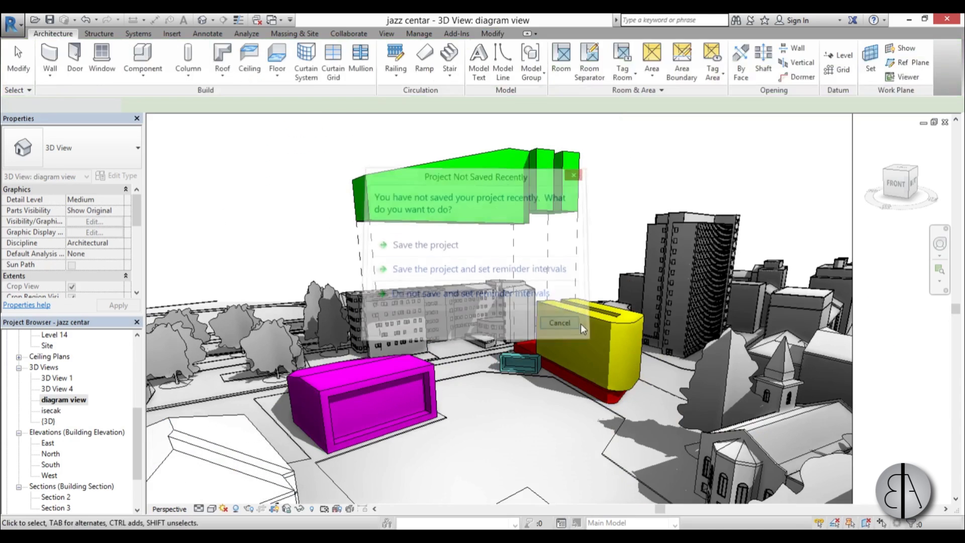
Step: Displace the yellow rounded block straight up by about 22 in Z above the red base and deselect it
click(602, 318)
scroll(601, 312, up, 2)
click(379, 50)
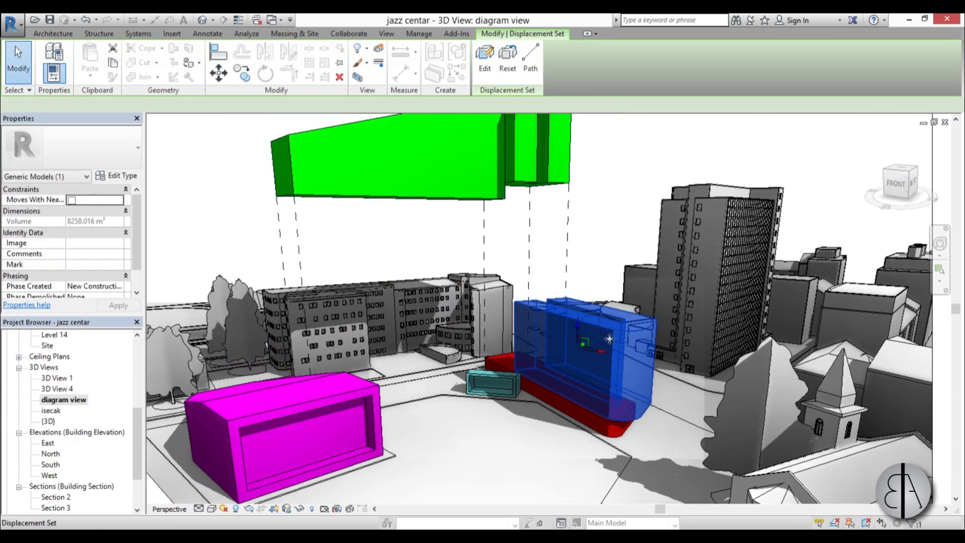
drag(585, 280, 653, 239)
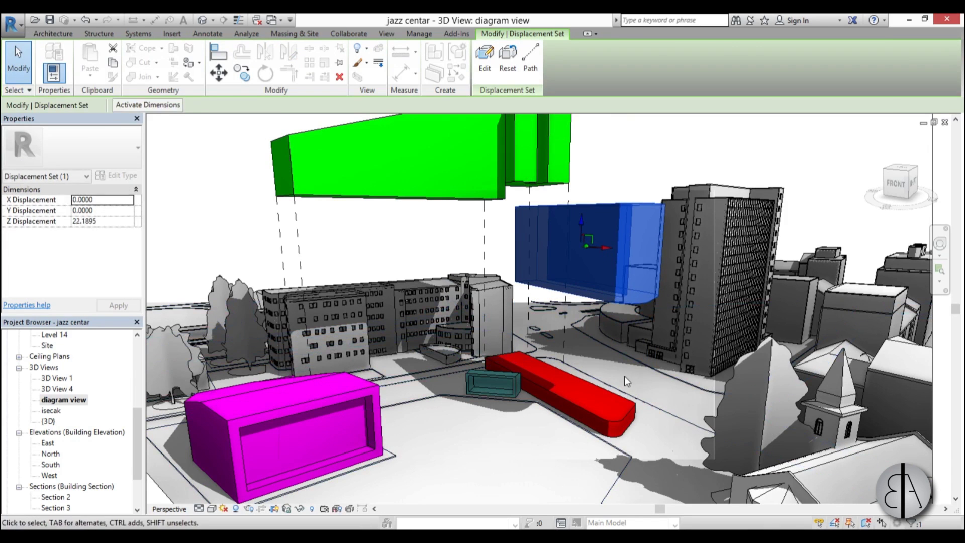
key(Escape)
Step: Add displacement paths from the lower corners of the raised yellow block and finish path editing
click(572, 204)
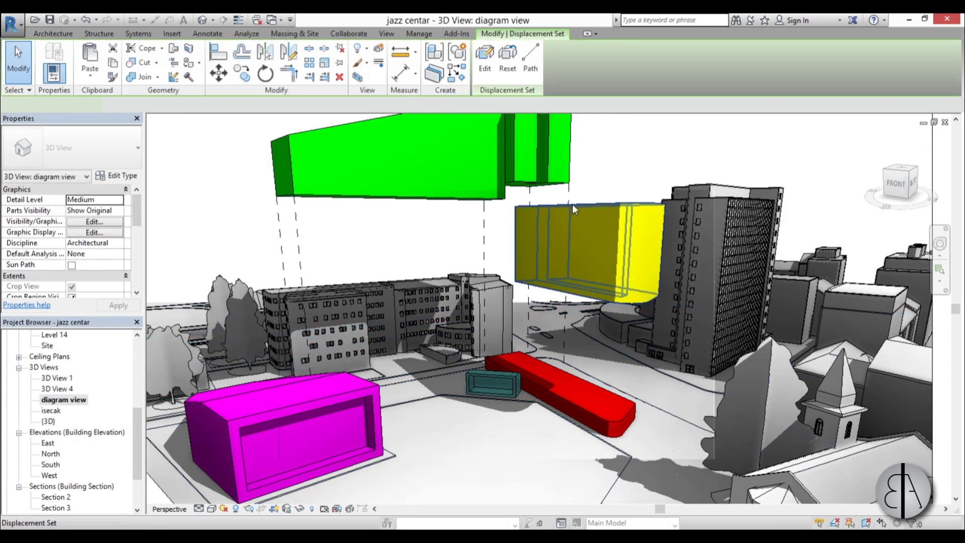
click(529, 68)
click(515, 273)
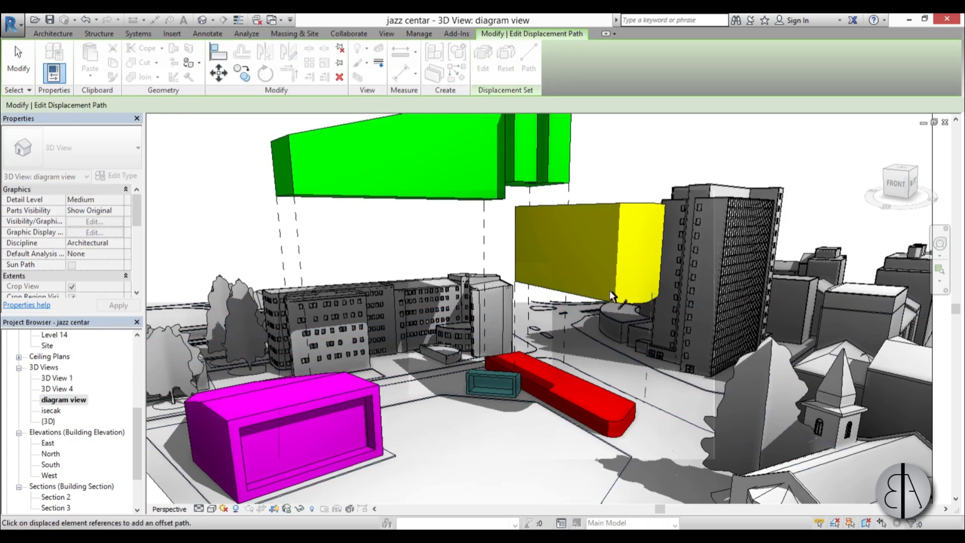
click(615, 292)
click(658, 289)
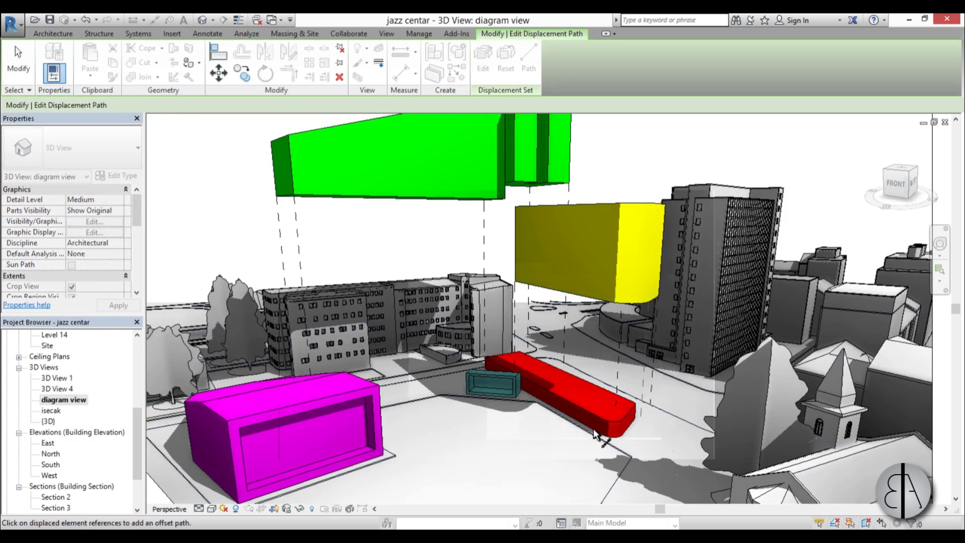
scroll(594, 429, up, 2)
click(18, 61)
scroll(595, 429, down, 2)
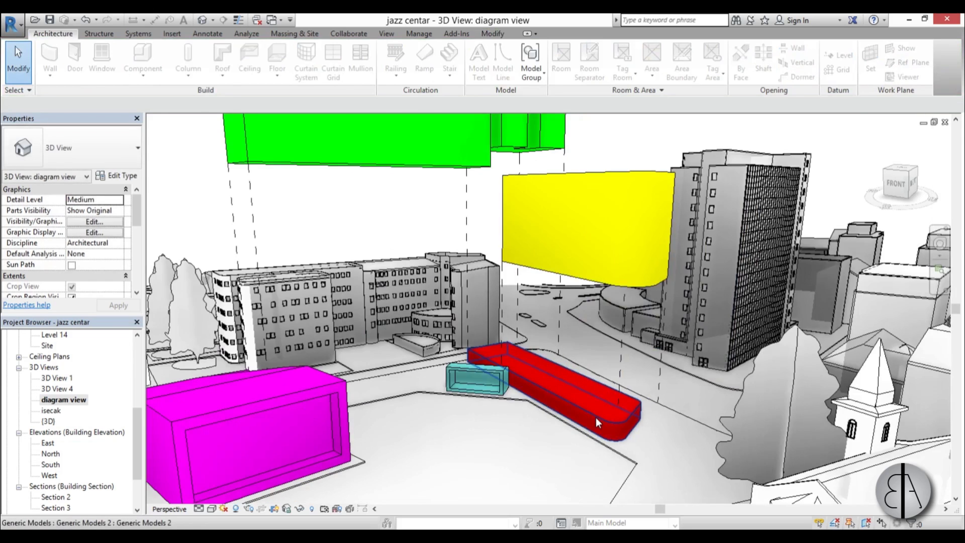
Step: Displace the small cyan framed box straight up to hover above its footprint beside the red base
click(596, 417)
scroll(605, 386, up, 2)
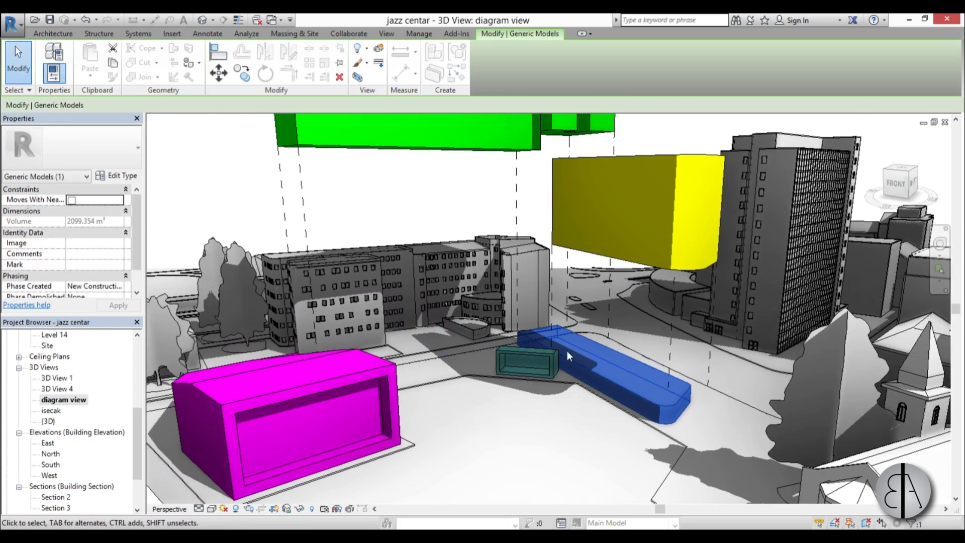
click(517, 354)
scroll(524, 363, up, 3)
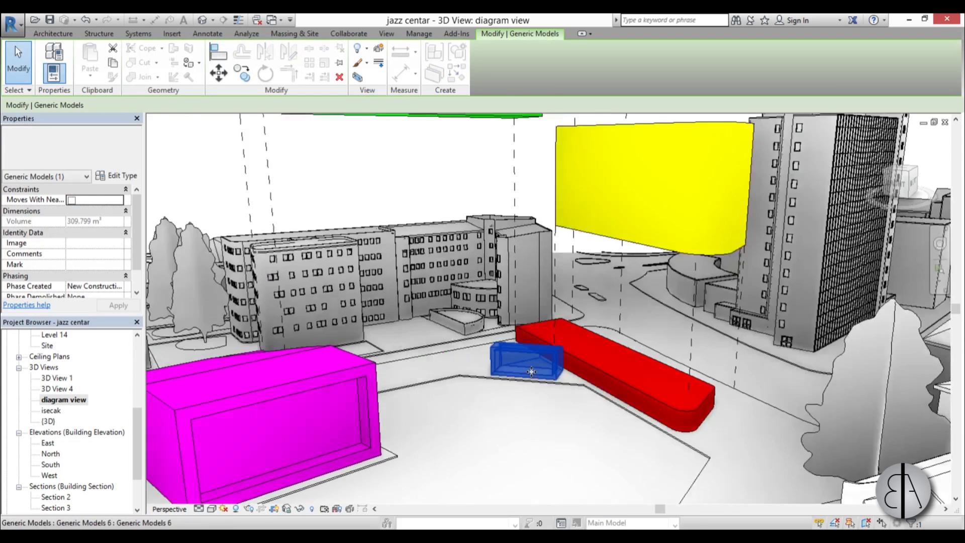
click(514, 322)
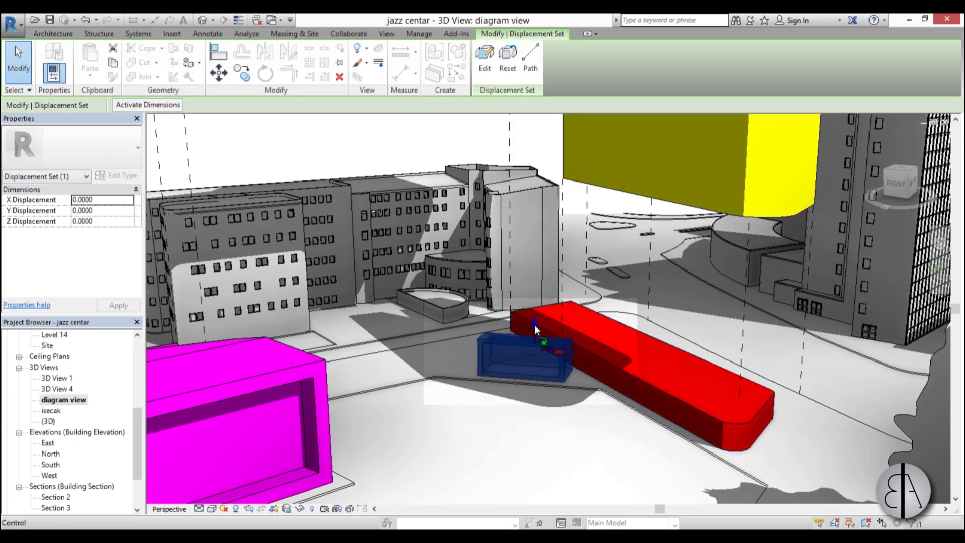
drag(535, 330, 526, 288)
key(Escape)
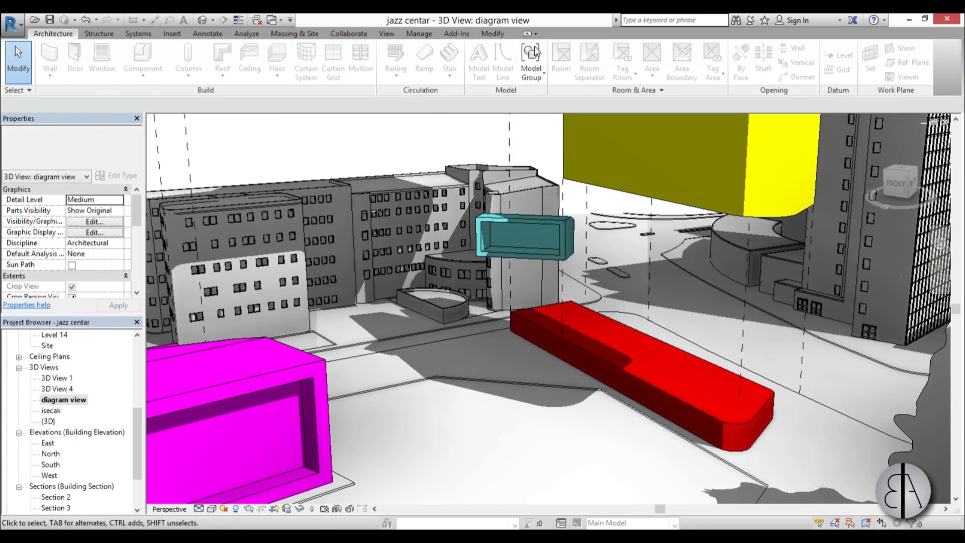
Step: Add displacement paths from the lower corners of the raised cyan box and finish path editing
click(529, 216)
click(532, 68)
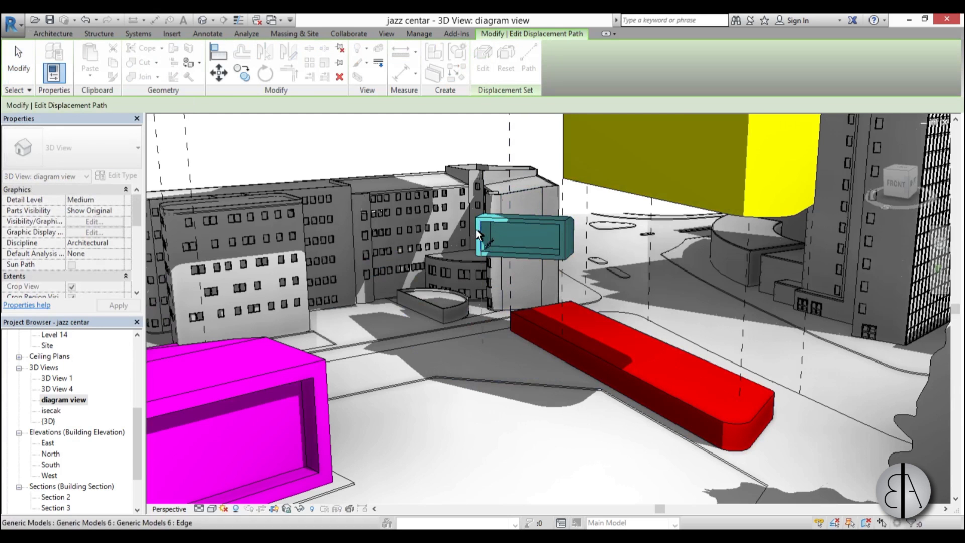
scroll(565, 247, up, 2)
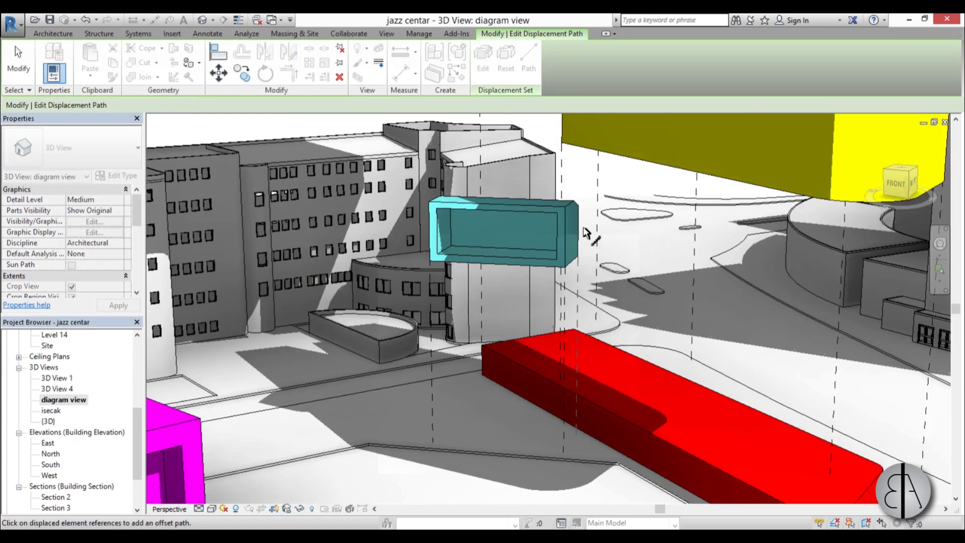
scroll(573, 269, up, 3)
scroll(541, 324, down, 4)
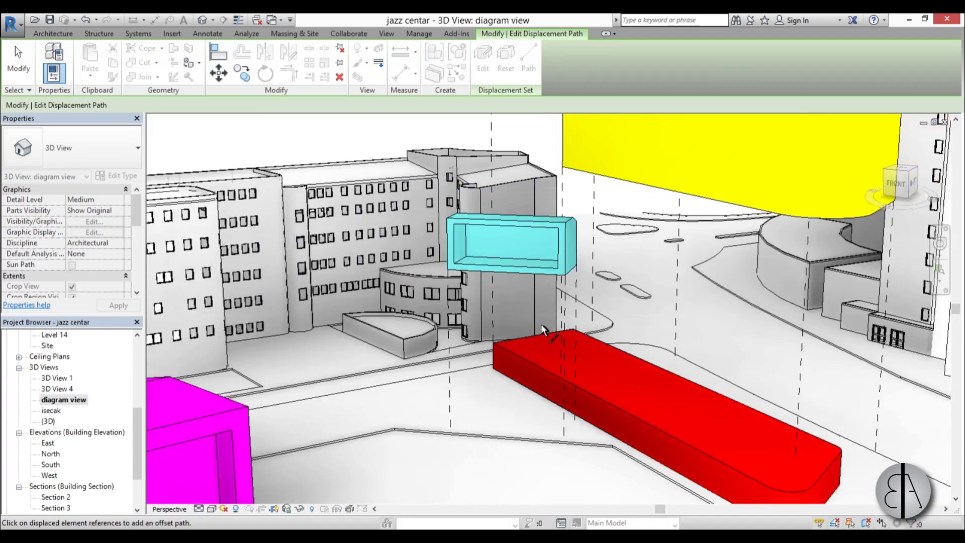
scroll(499, 261, up, 2)
scroll(556, 280, down, 4)
shift+middle_drag(556, 280, 594, 271)
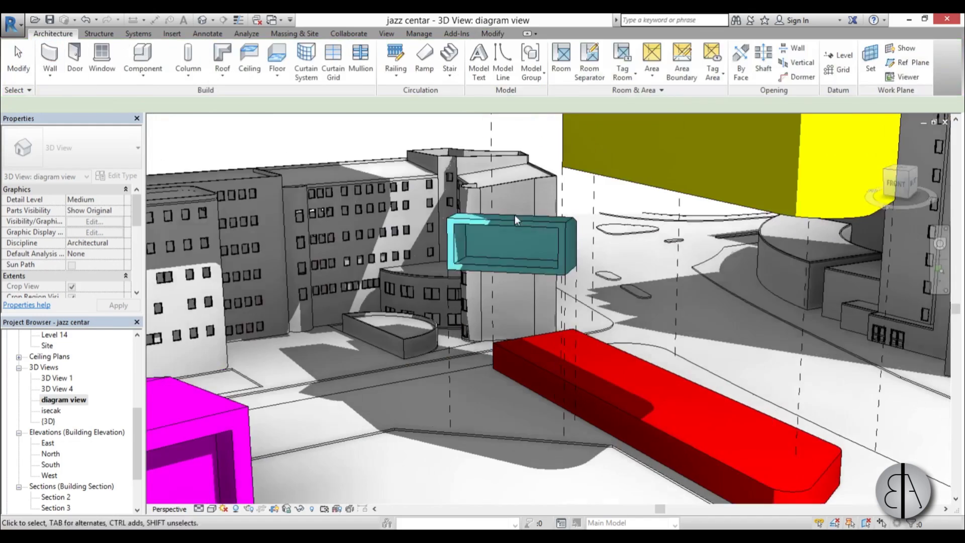
scroll(514, 216, down, 3)
Step: Displace the large magenta framed block straight up so that it floats clear of its footprint
click(394, 312)
scroll(525, 358, down, 3)
middle_drag(535, 365, 577, 384)
scroll(437, 344, up, 3)
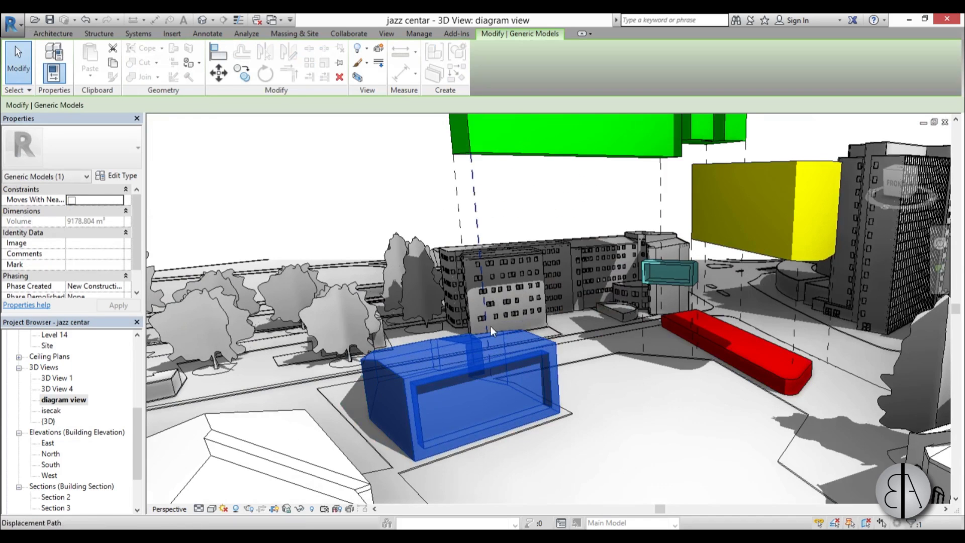
click(379, 57)
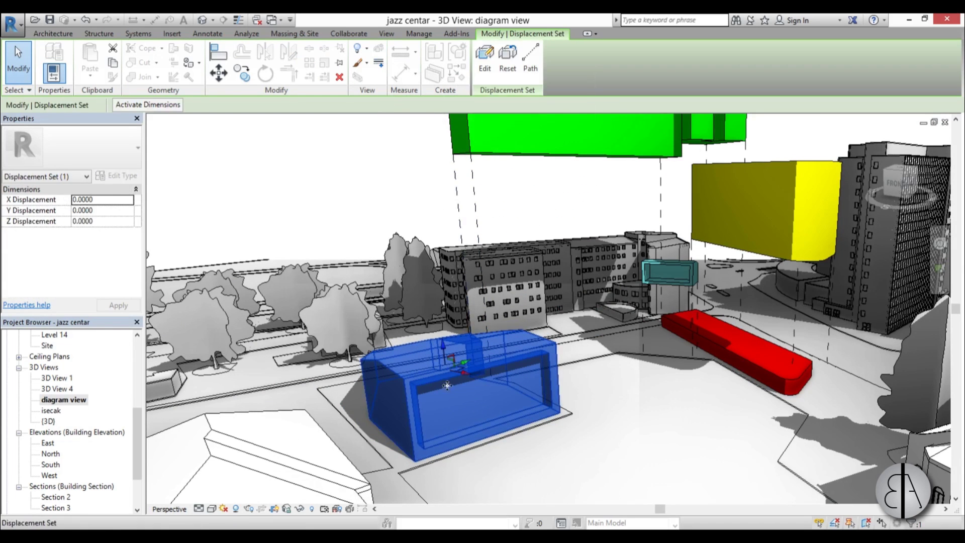
drag(445, 347, 433, 226)
scroll(529, 278, down, 1)
scroll(505, 138, up, 1)
Step: Add displacement paths from the lower corners of the raised magenta block and finish path editing
click(526, 65)
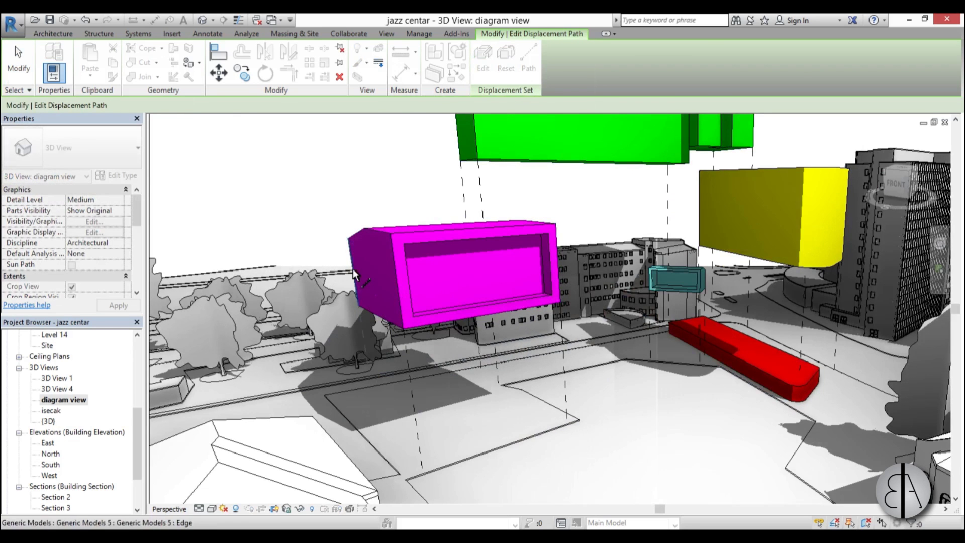
scroll(353, 268, down, 4)
click(19, 61)
Step: Examine the exploded diagram as a whole and close up, checking the displaced masses and their dashed paths down to the site
scroll(378, 197, up, 5)
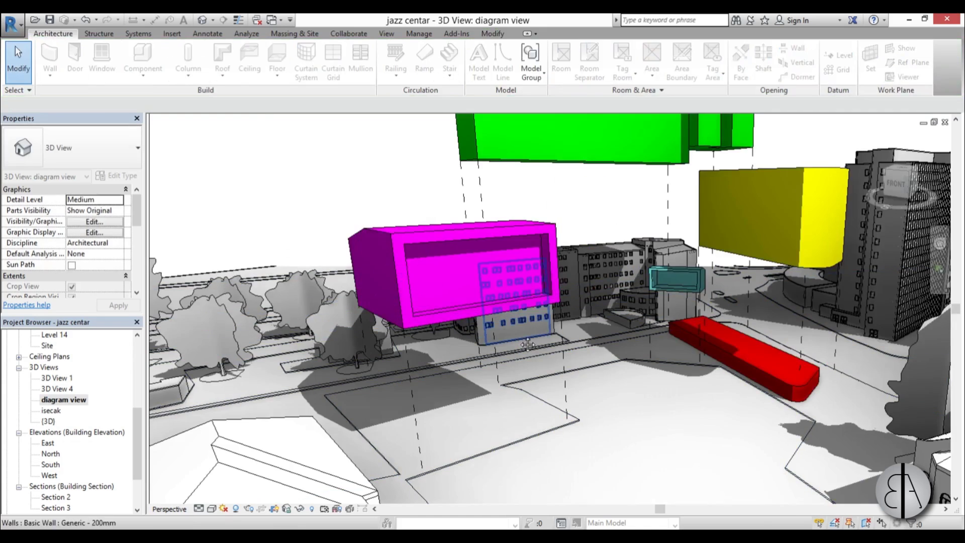
middle_drag(499, 301, 464, 314)
scroll(449, 358, down, 4)
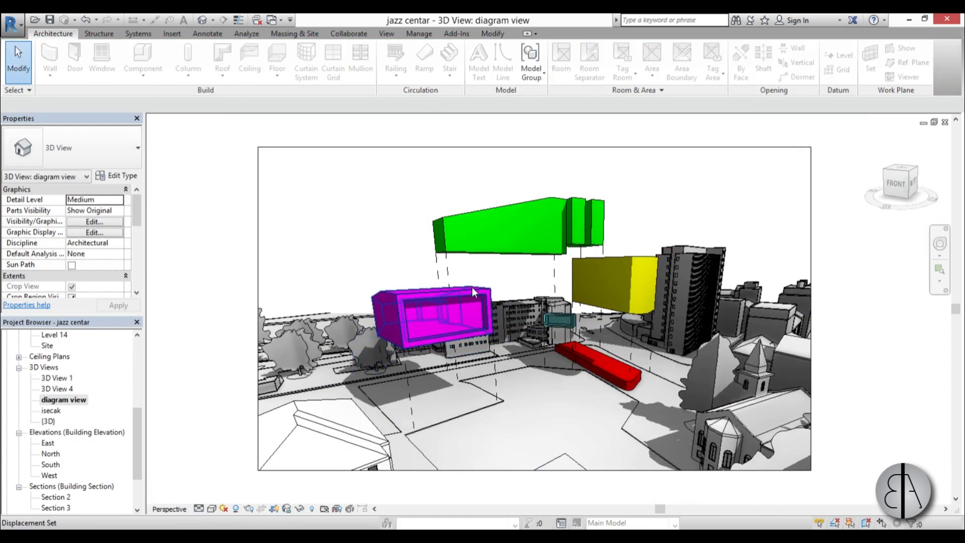
scroll(531, 397, up, 1)
scroll(532, 401, down, 1)
middle_drag(537, 413, 536, 405)
scroll(546, 327, up, 3)
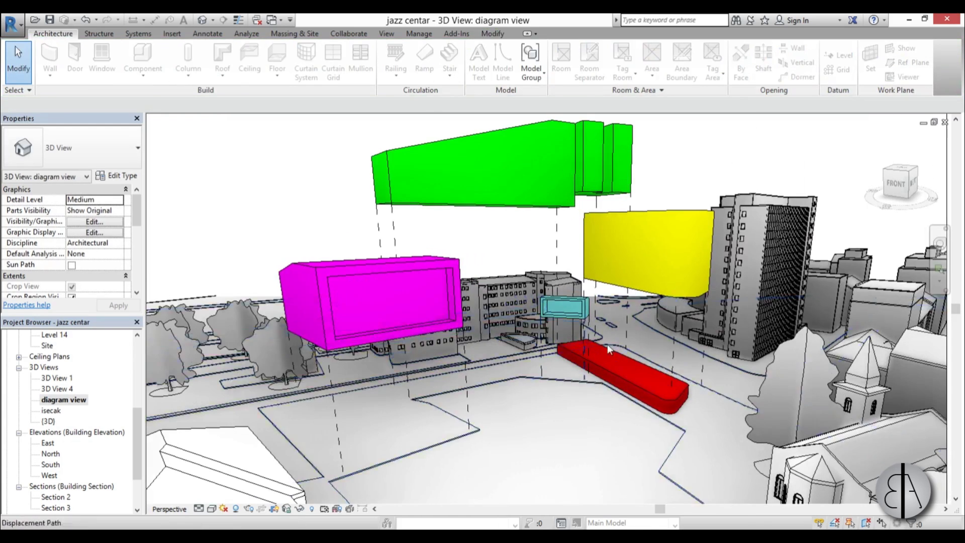
scroll(618, 330, down, 3)
shift+middle_drag(574, 350, 417, 427)
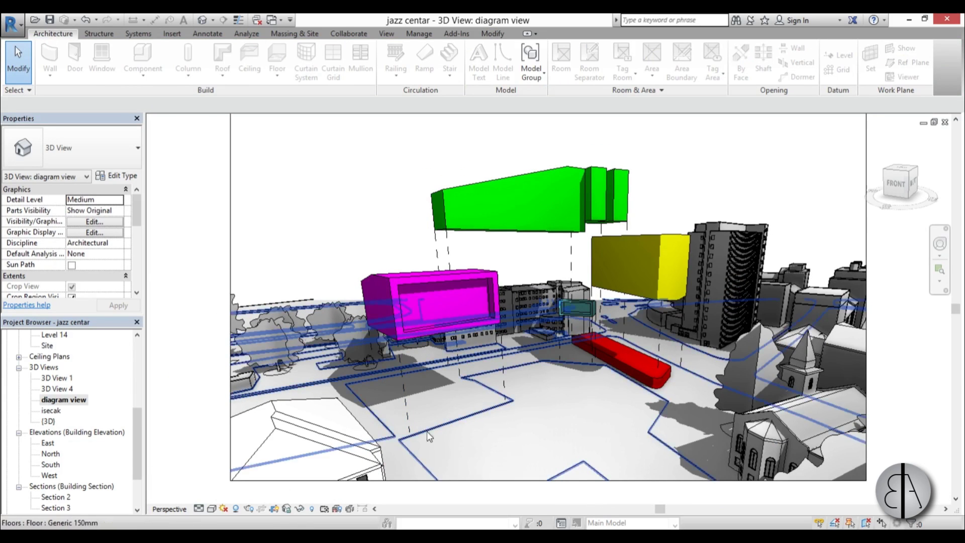
scroll(417, 437, up, 1)
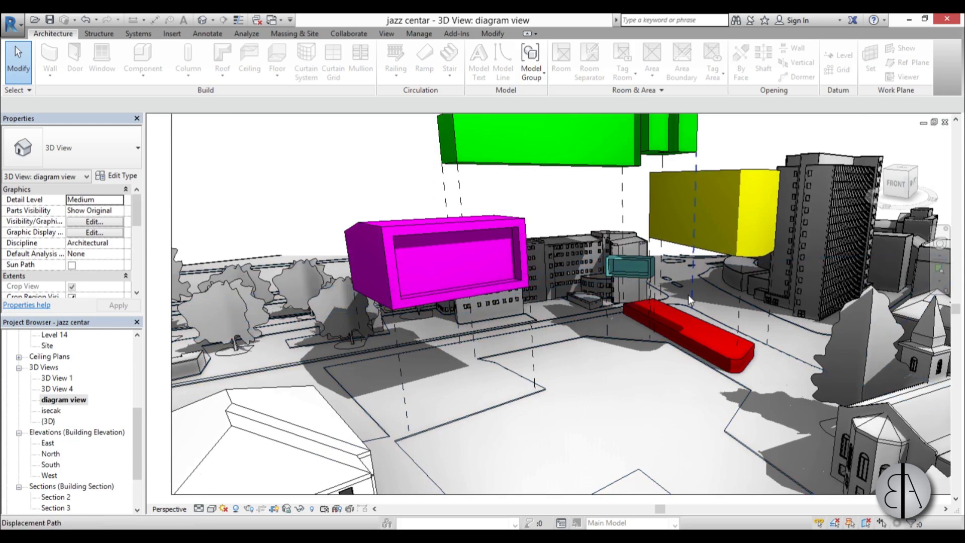
scroll(669, 297, up, 2)
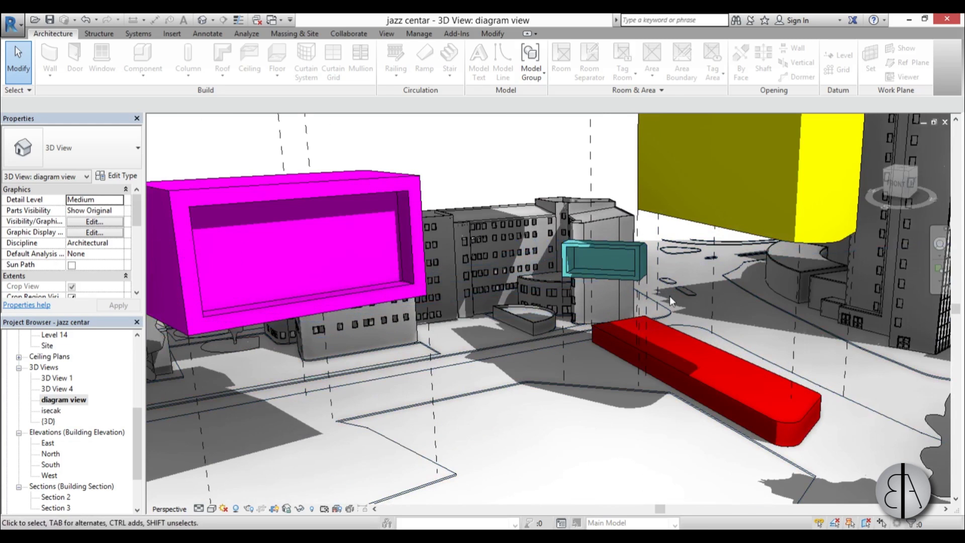
scroll(682, 309, down, 2)
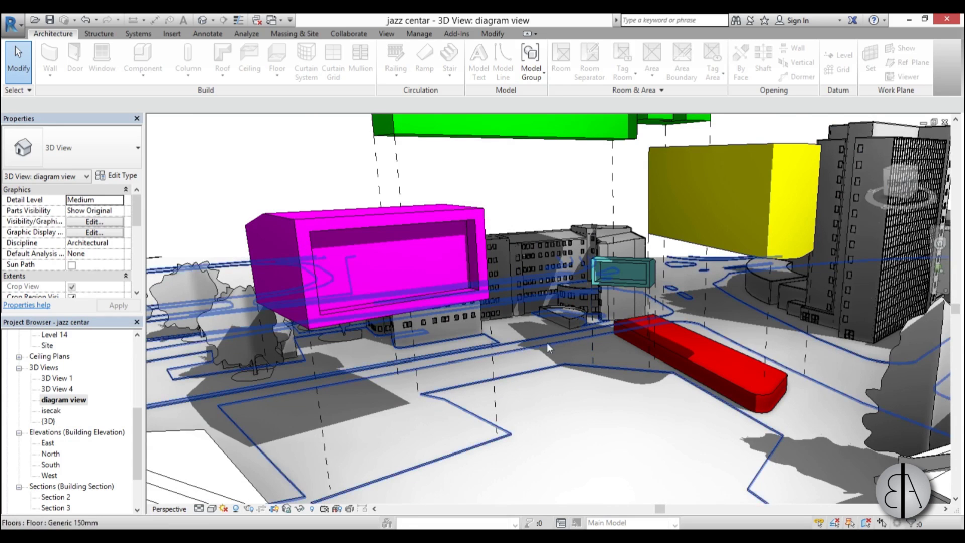
middle_drag(251, 399, 393, 370)
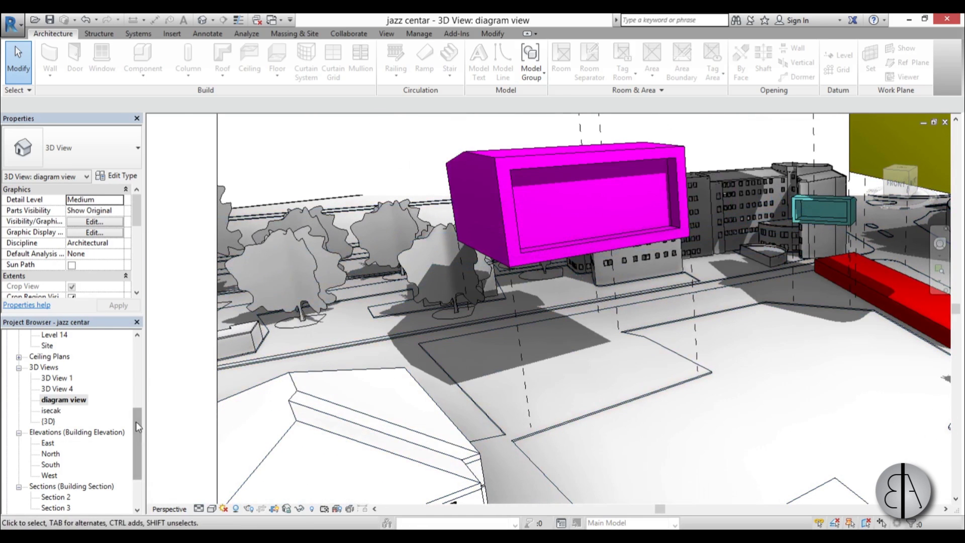
Step: Open the Level 1 floor plan at the streets bordering the building site
drag(138, 427, 138, 358)
double_click(53, 367)
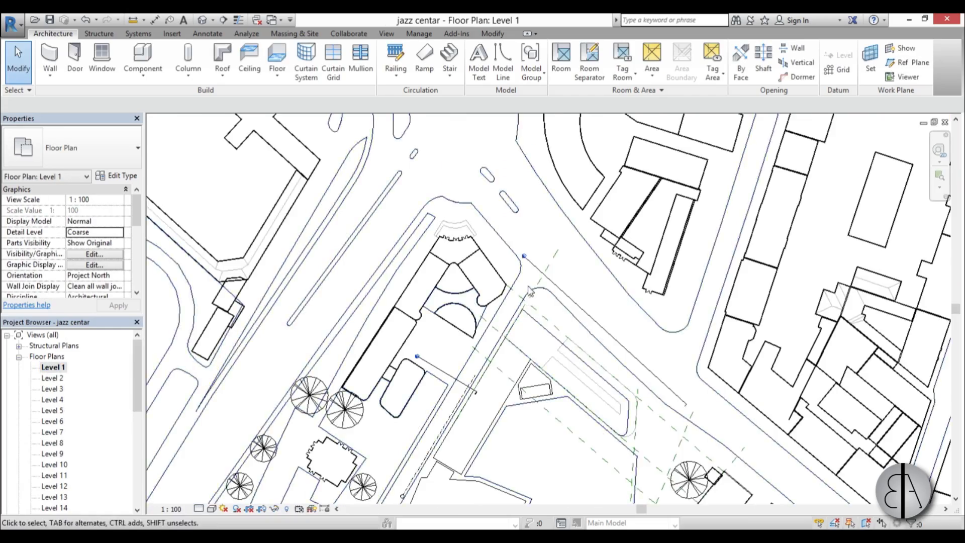
scroll(529, 291, down, 4)
scroll(482, 176, up, 4)
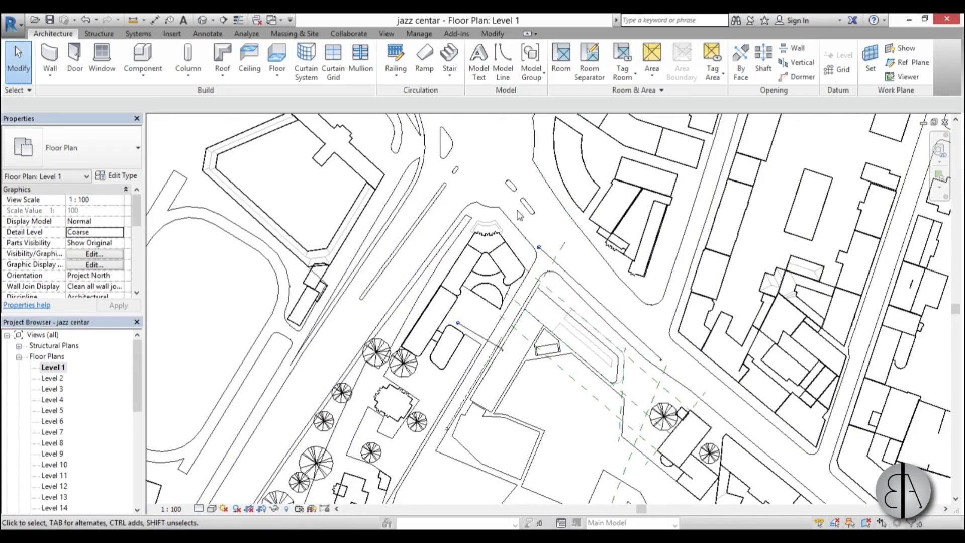
click(470, 387)
middle_drag(479, 409, 486, 329)
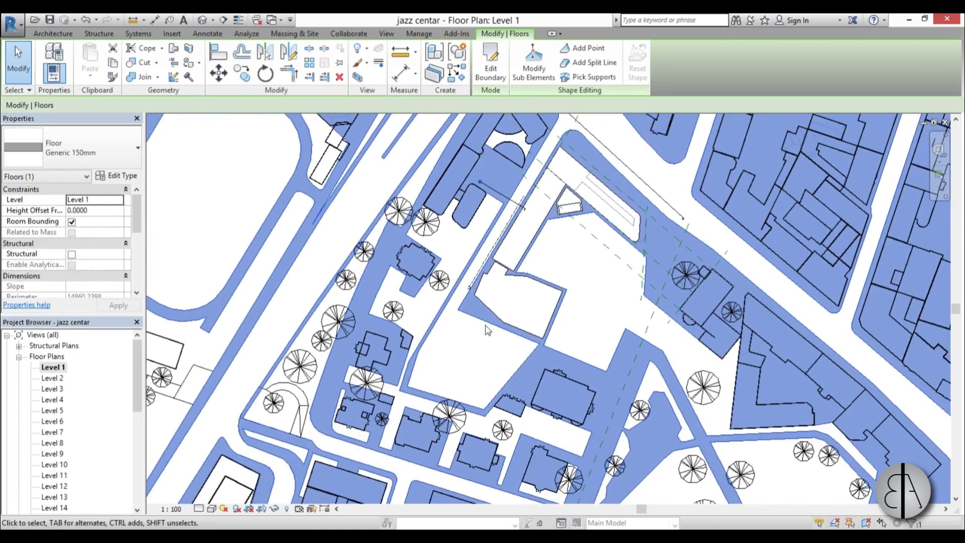
key(Escape)
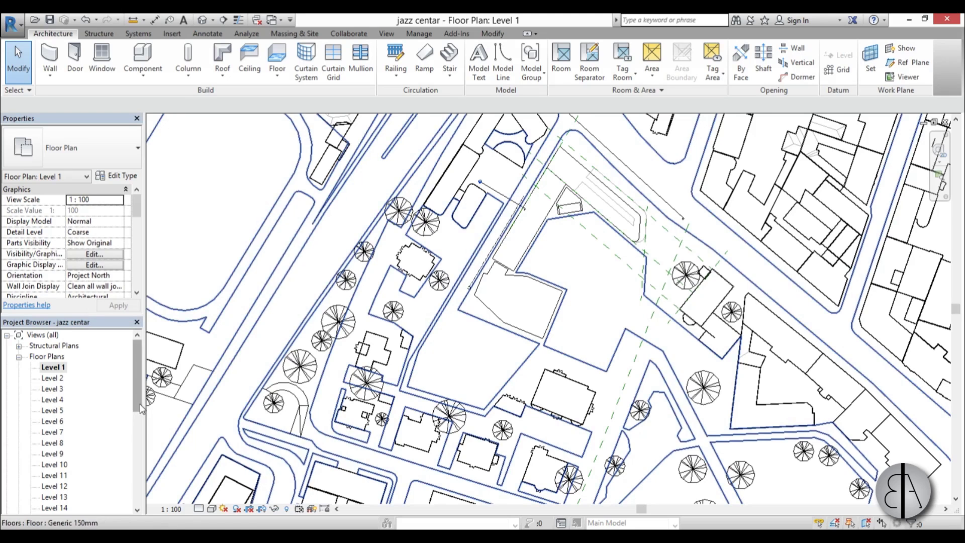
middle_drag(596, 306, 568, 328)
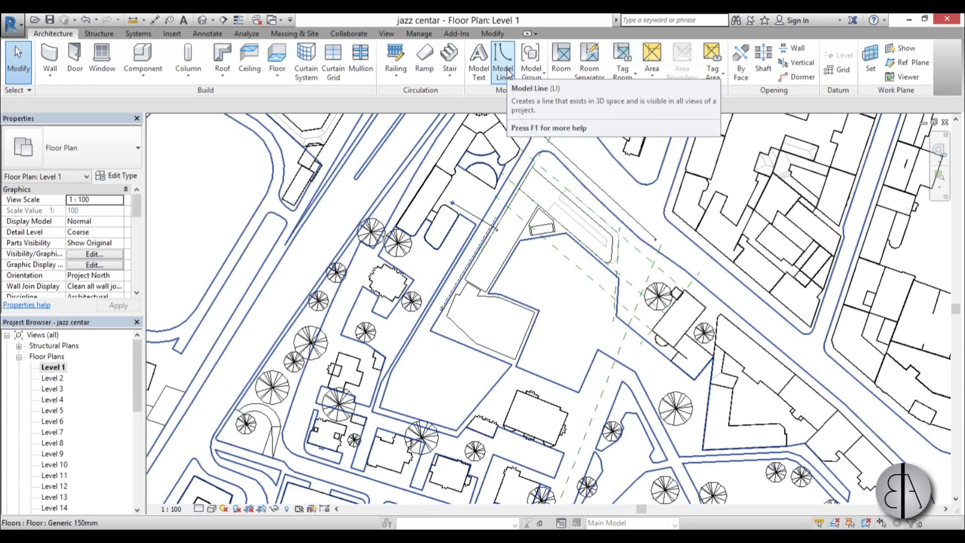
Step: Draw a model line about 33 m long in the Wide Lines style, down the diagonal street to the junction above the site
key(l)
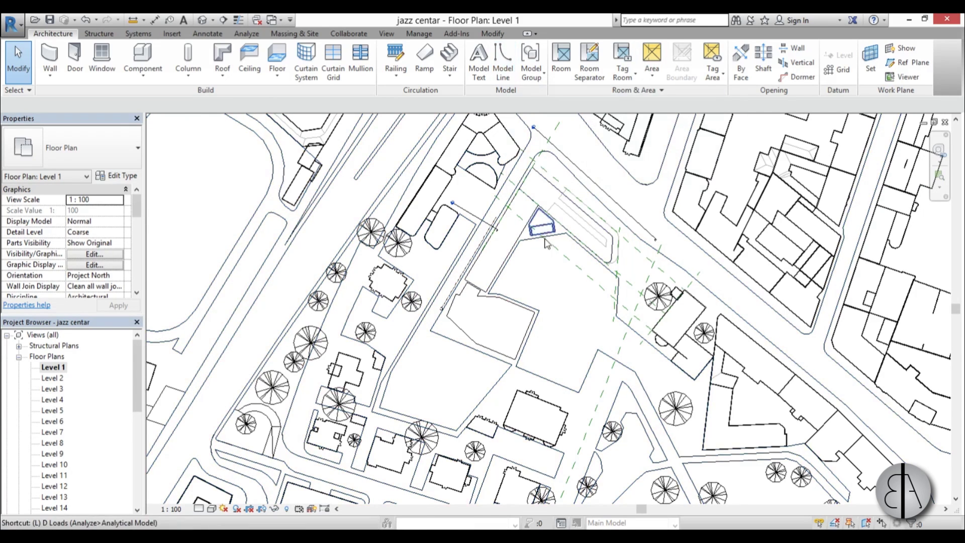
key(i)
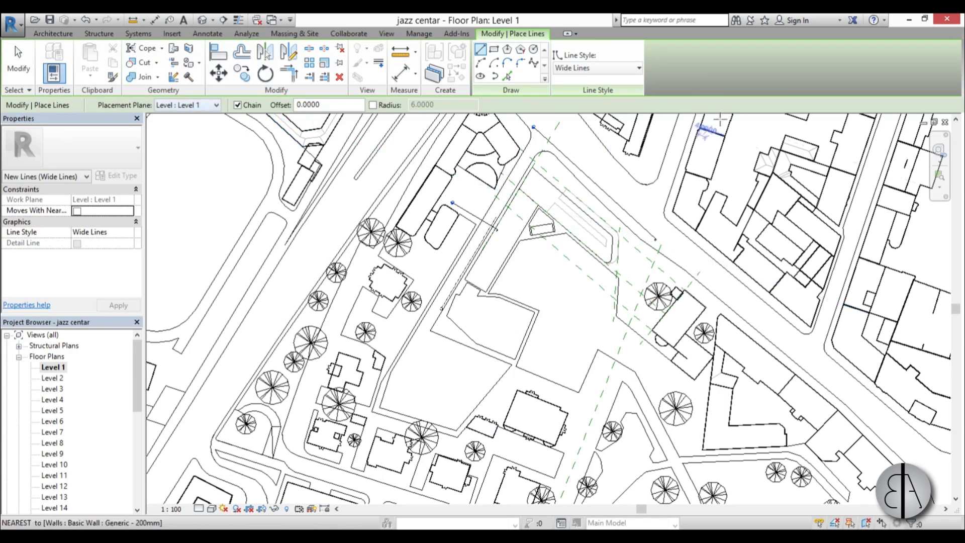
click(583, 65)
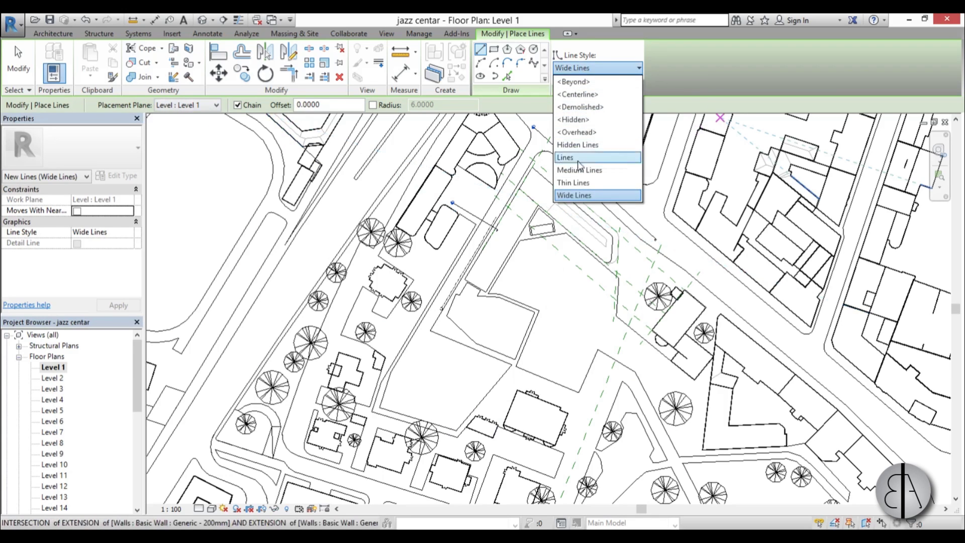
click(570, 199)
scroll(553, 201, down, 3)
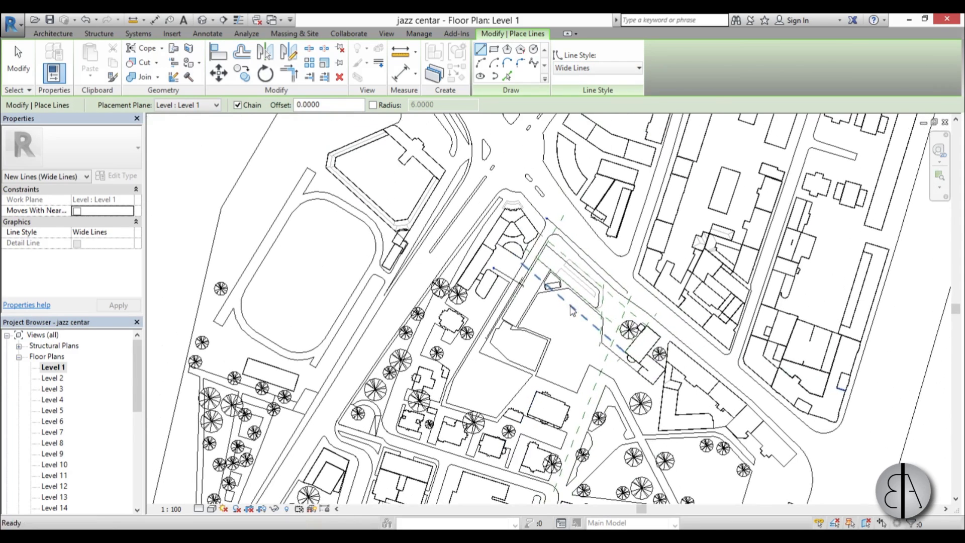
scroll(540, 211, up, 6)
scroll(503, 156, up, 3)
click(497, 153)
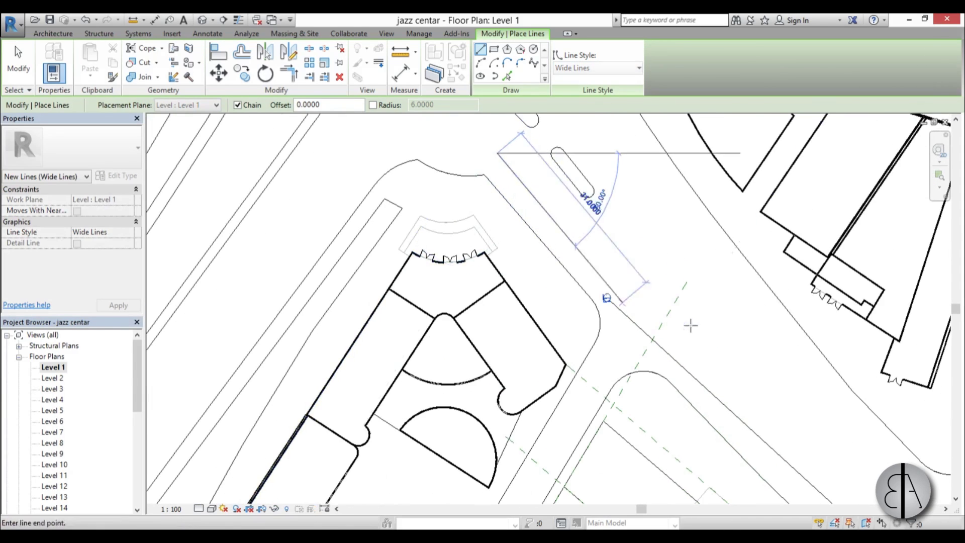
scroll(644, 331, up, 2)
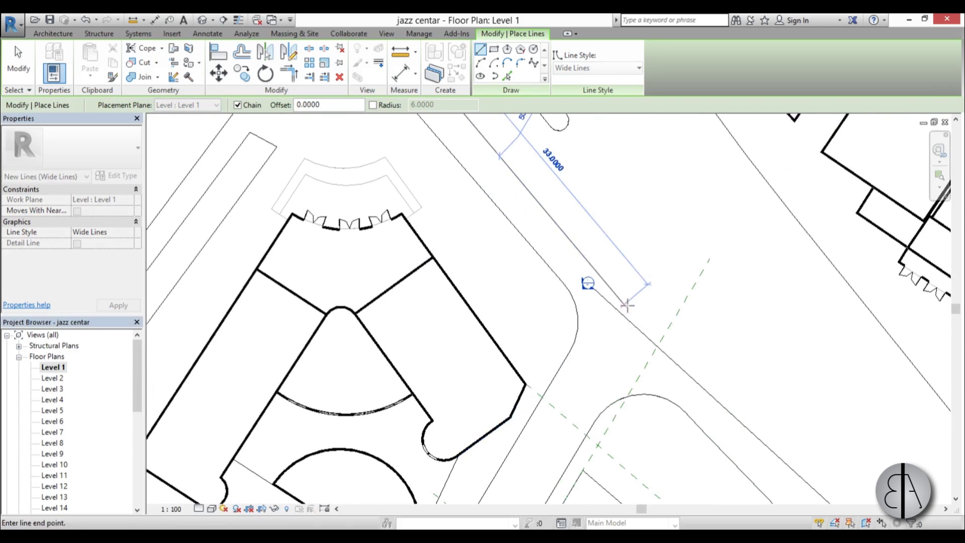
click(630, 311)
Step: Continue the chained model line along the side street past the site, and finish with a segment about 14 m long turning into the site
scroll(612, 374, down, 3)
middle_drag(611, 376, 628, 125)
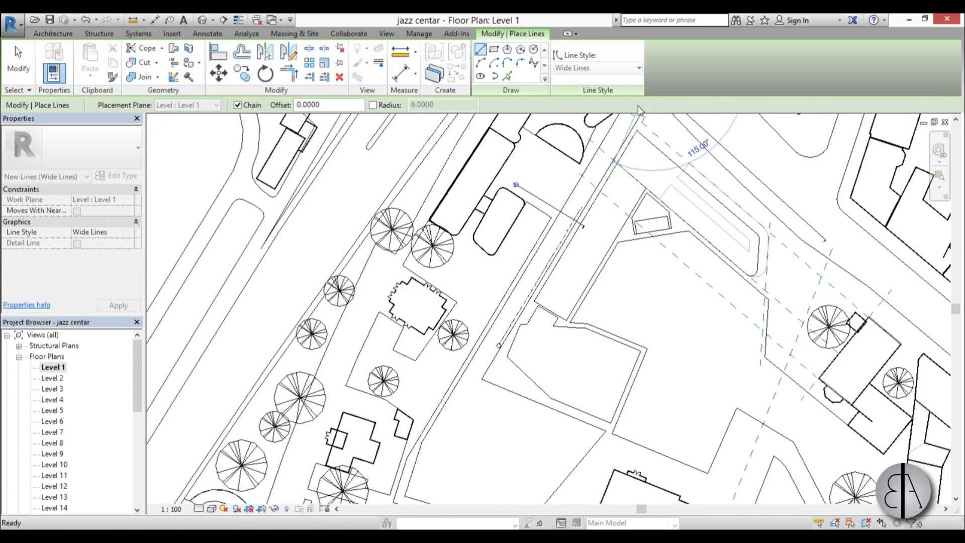
middle_drag(557, 371, 520, 269)
scroll(516, 290, up, 2)
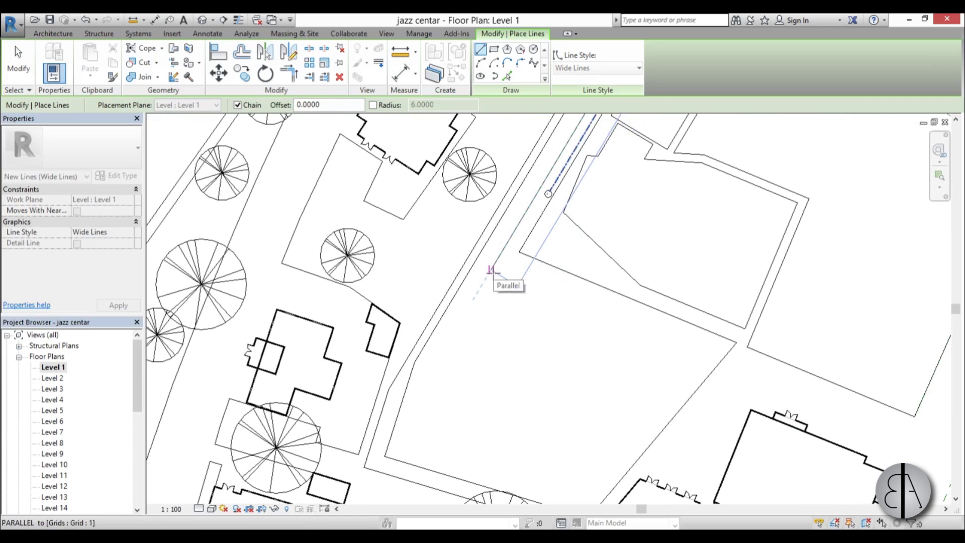
click(491, 270)
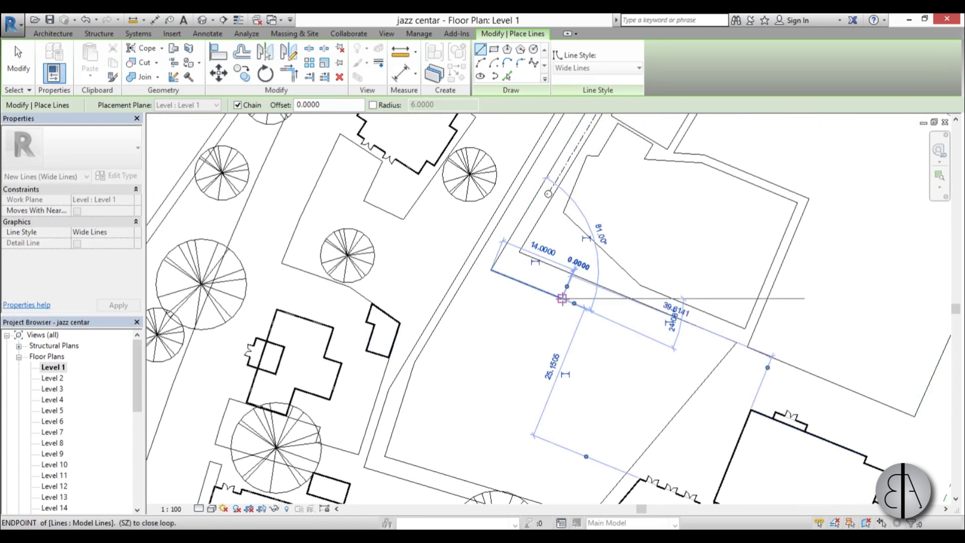
click(562, 299)
Step: Draw an arrowhead stroke about 2.8 m long at the line's end and mirror it about the final segment
scroll(562, 298, up, 4)
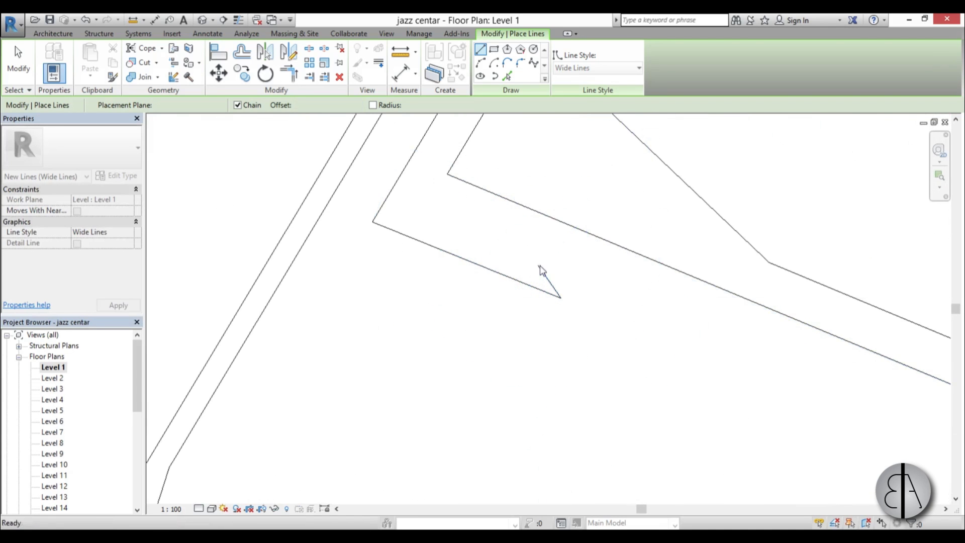
key(Escape)
click(543, 274)
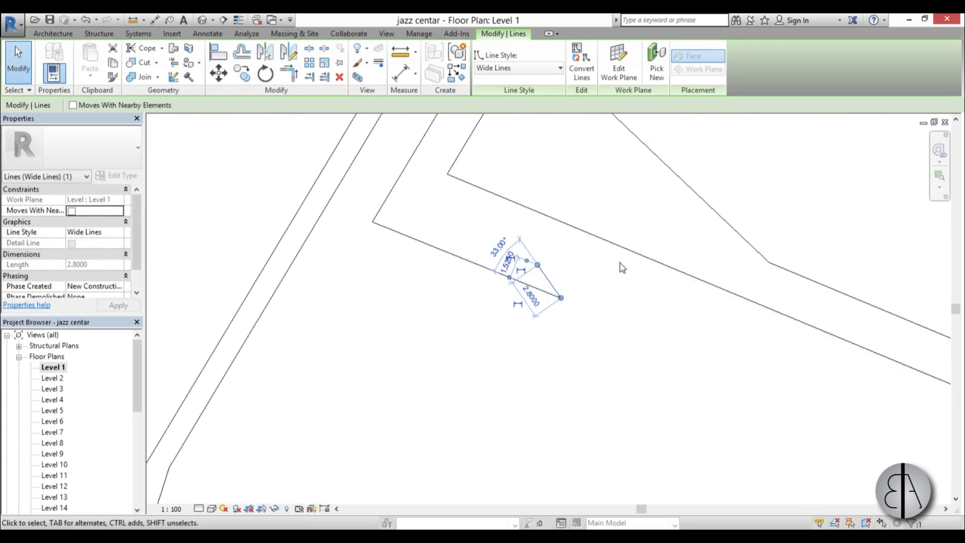
key(m)
key(m)
click(496, 272)
scroll(475, 333, down, 4)
click(481, 332)
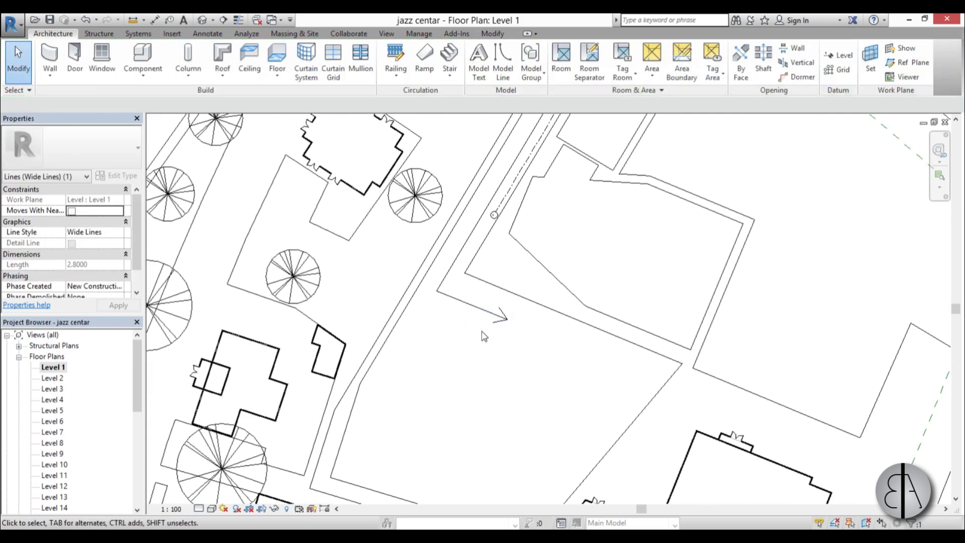
Step: Fillet the model lines' corner at the street junction with an arc of about 7.2 m radius
scroll(512, 324, down, 1)
middle_drag(546, 207, 440, 352)
middle_drag(524, 193, 403, 447)
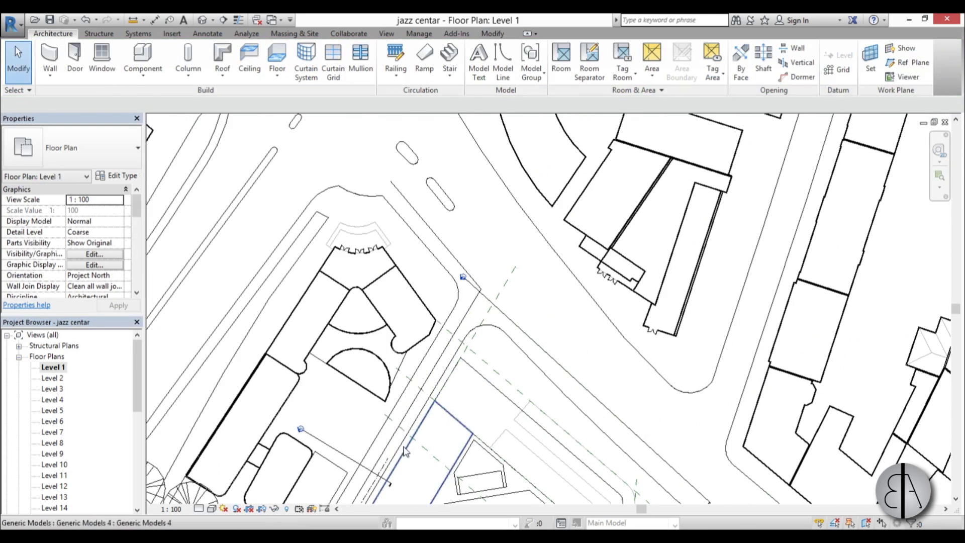
scroll(466, 316, up, 3)
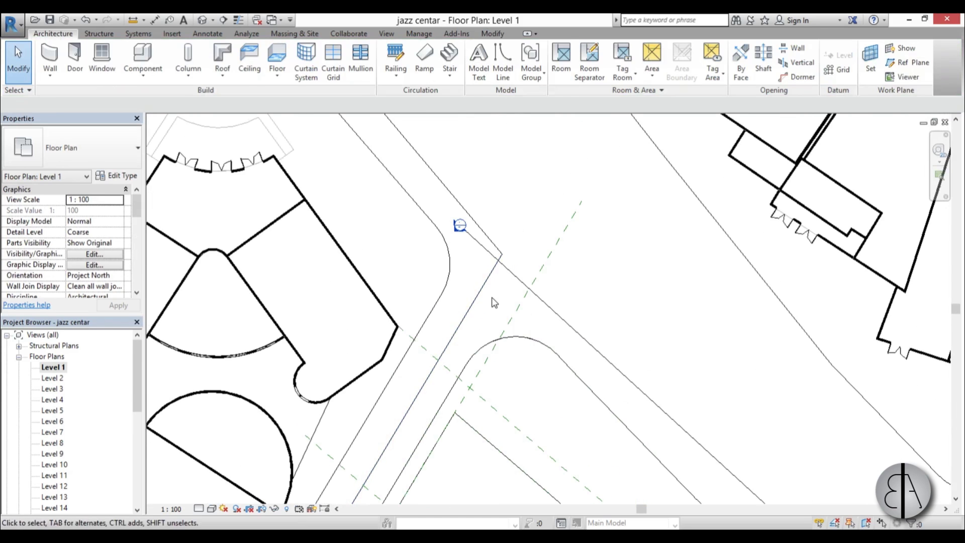
key(l)
key(i)
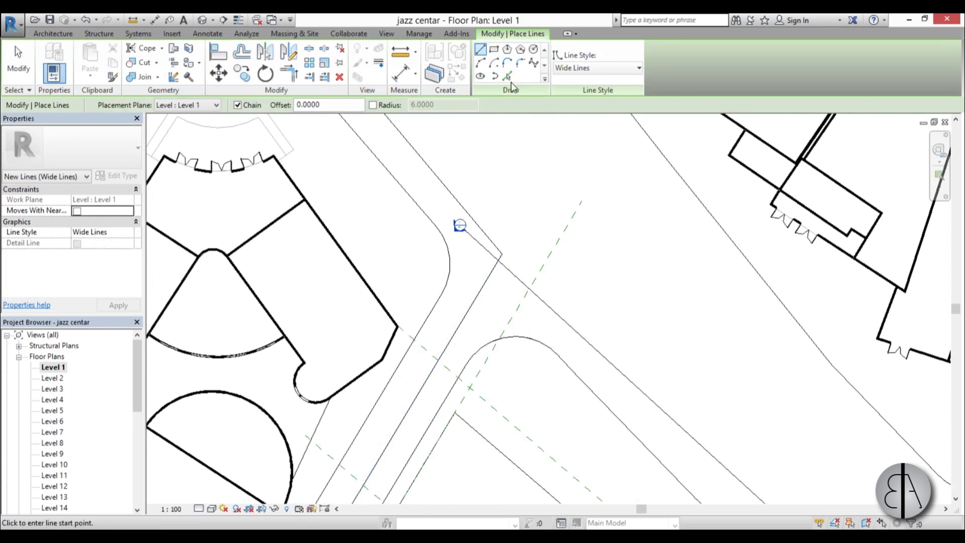
click(525, 69)
click(493, 273)
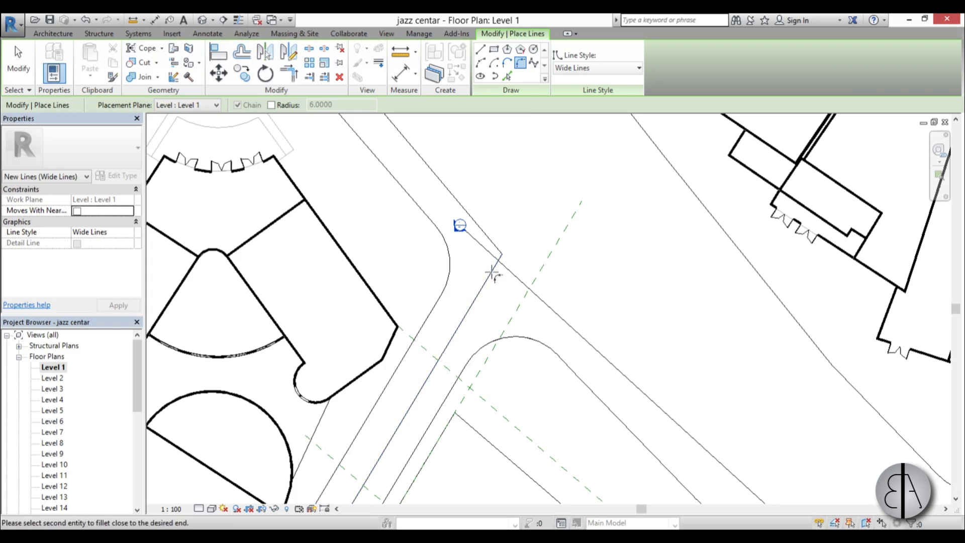
scroll(485, 254, up, 2)
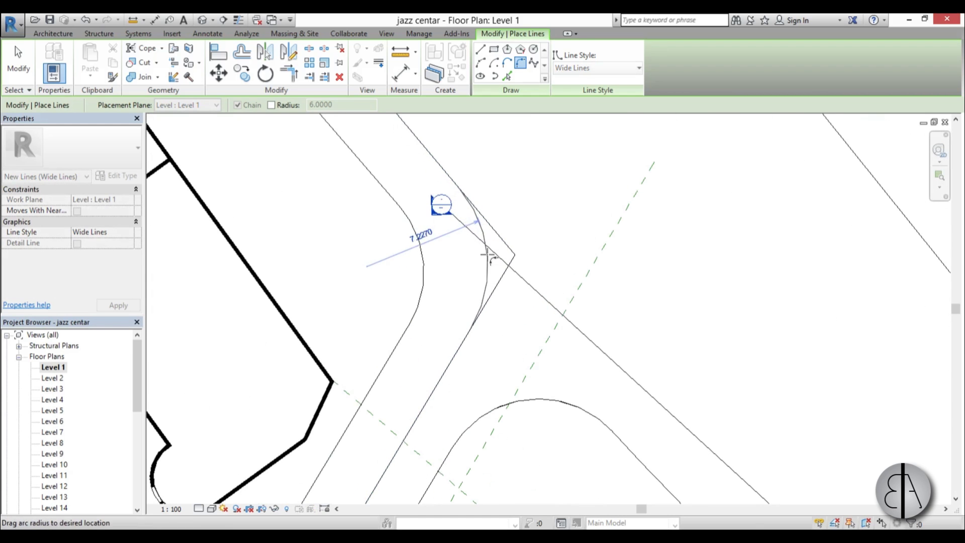
click(489, 255)
Step: Fillet the corner before the arrow's final segment with a radius of about 3 m and finish drawing lines
scroll(536, 253, down, 4)
middle_drag(463, 414, 519, 164)
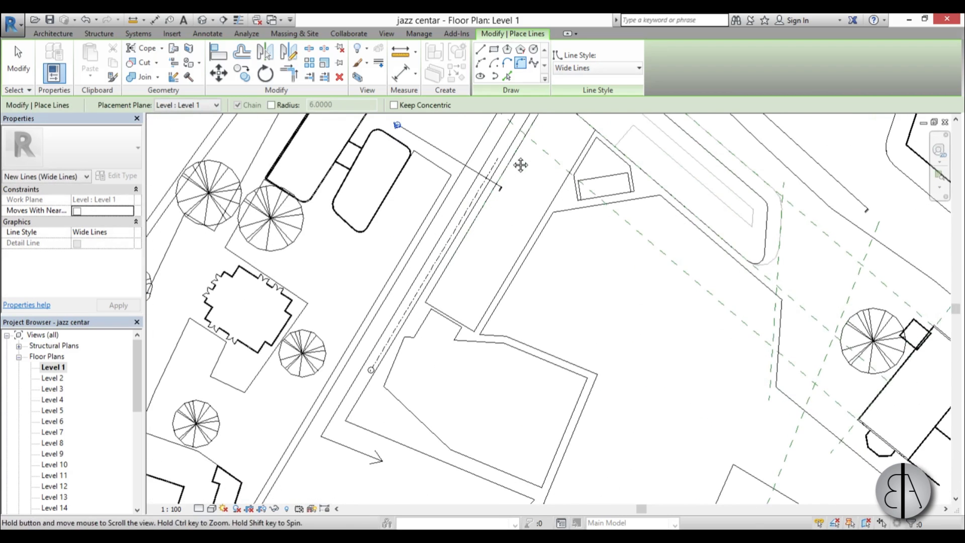
scroll(347, 447, up, 1)
scroll(343, 460, up, 1)
click(331, 439)
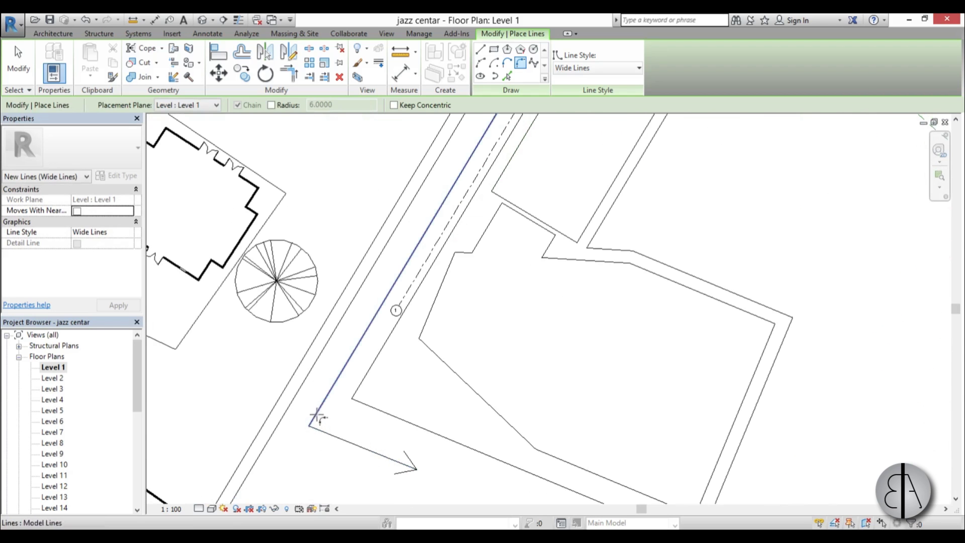
click(323, 420)
click(323, 419)
scroll(324, 419, down, 2)
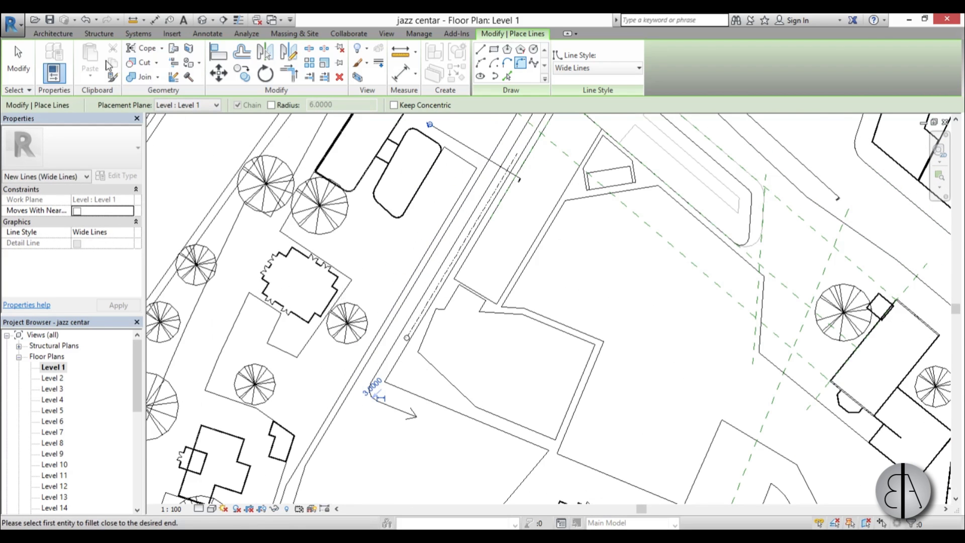
click(17, 66)
Step: Open the diagram view and examine the route arrow on the site together with the displaced masses
scroll(121, 402, down, 5)
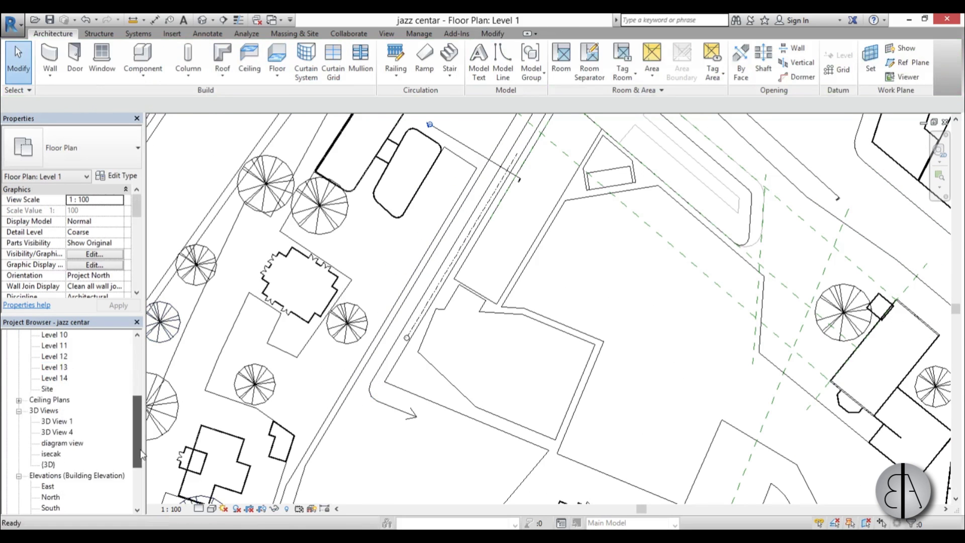
double_click(77, 412)
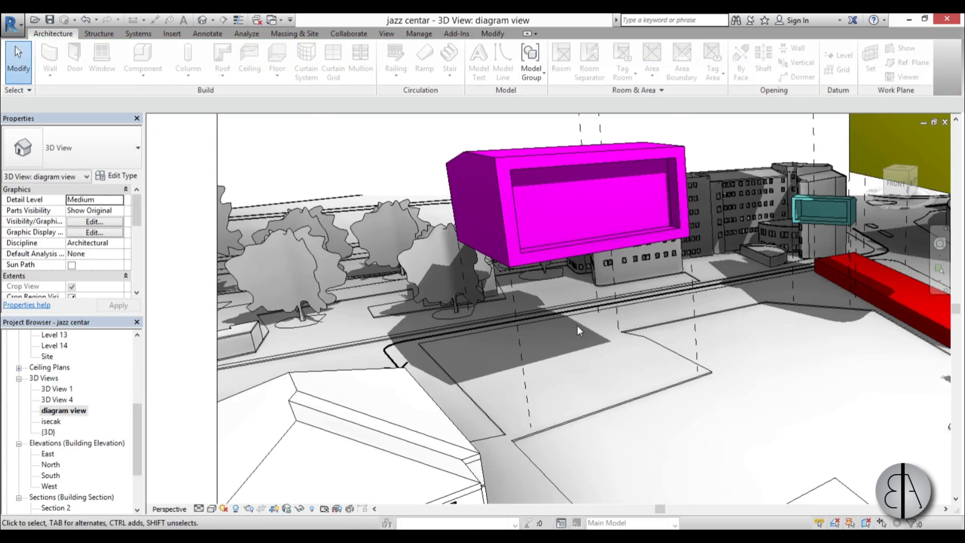
scroll(402, 362, up, 3)
scroll(413, 384, down, 6)
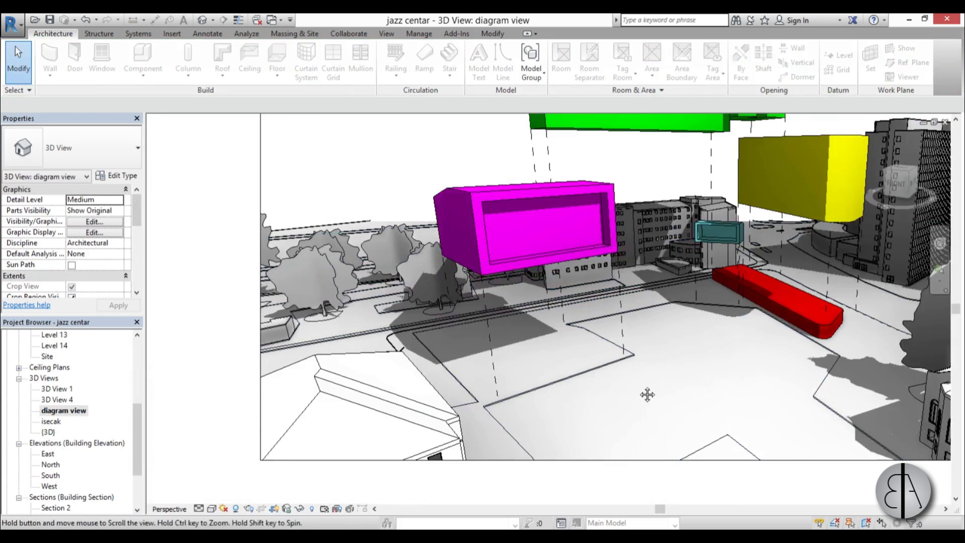
shift+middle_drag(646, 394, 644, 402)
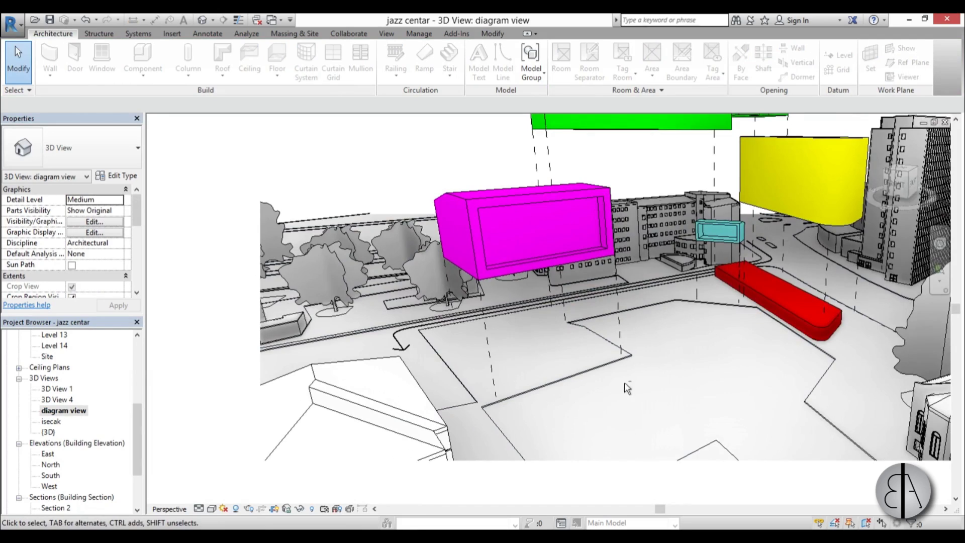
scroll(628, 388, down, 4)
scroll(680, 383, up, 2)
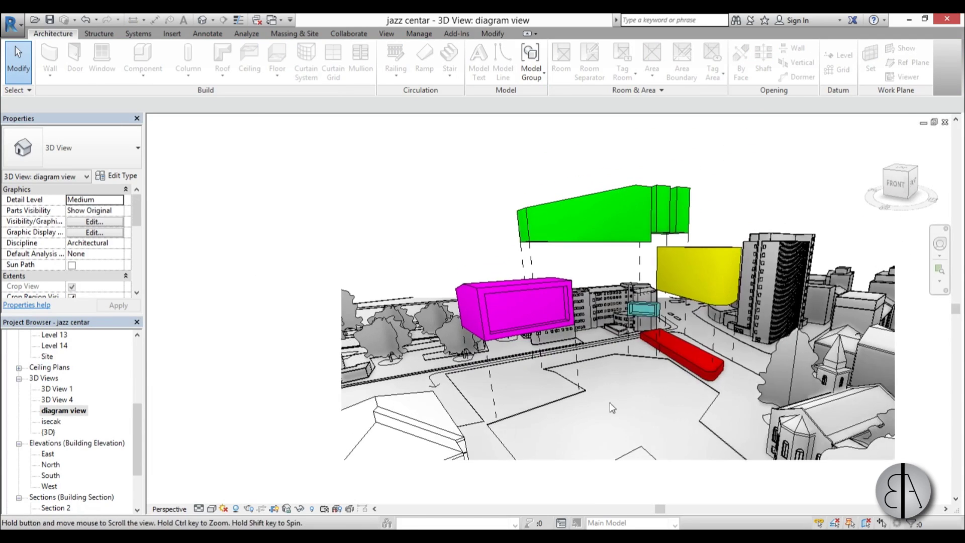
scroll(603, 400, up, 2)
scroll(382, 388, up, 3)
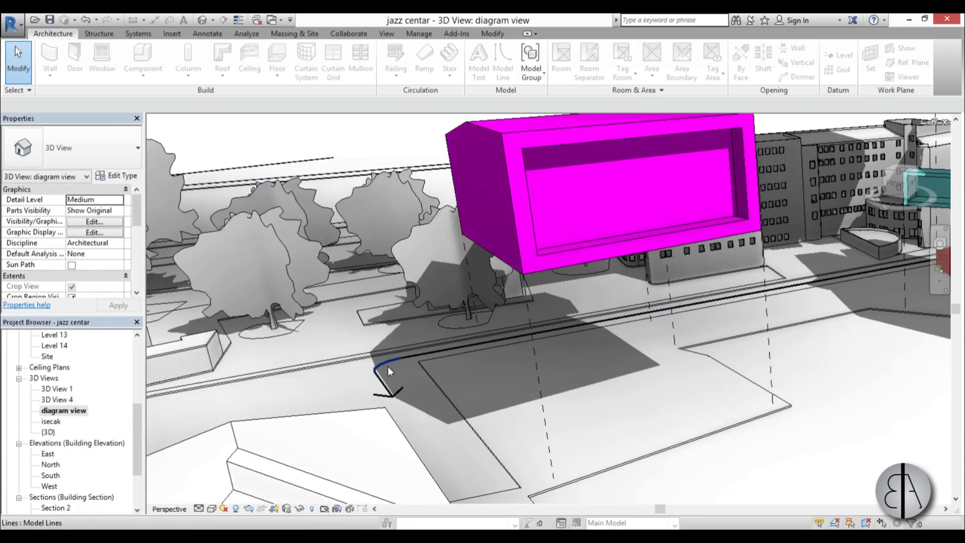
scroll(389, 371, down, 4)
scroll(632, 348, up, 4)
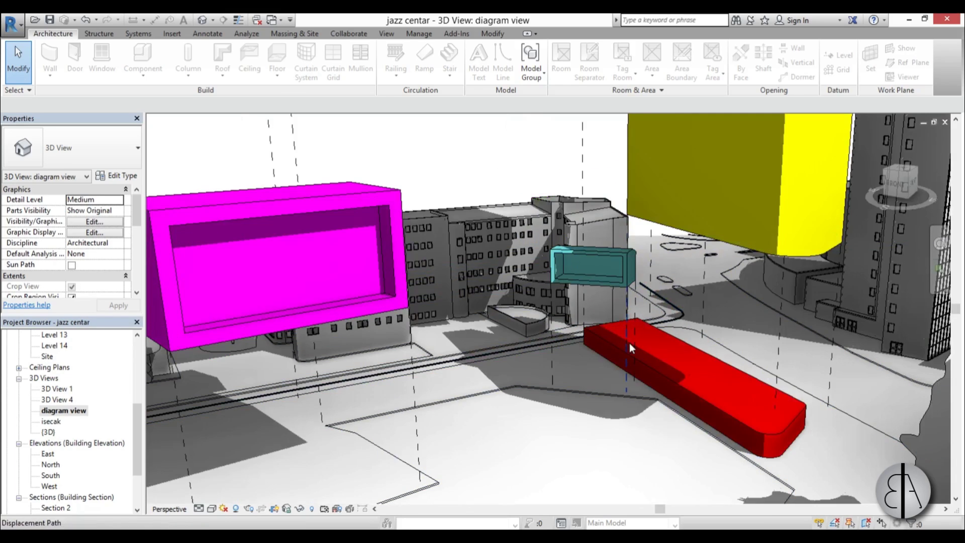
scroll(632, 348, down, 5)
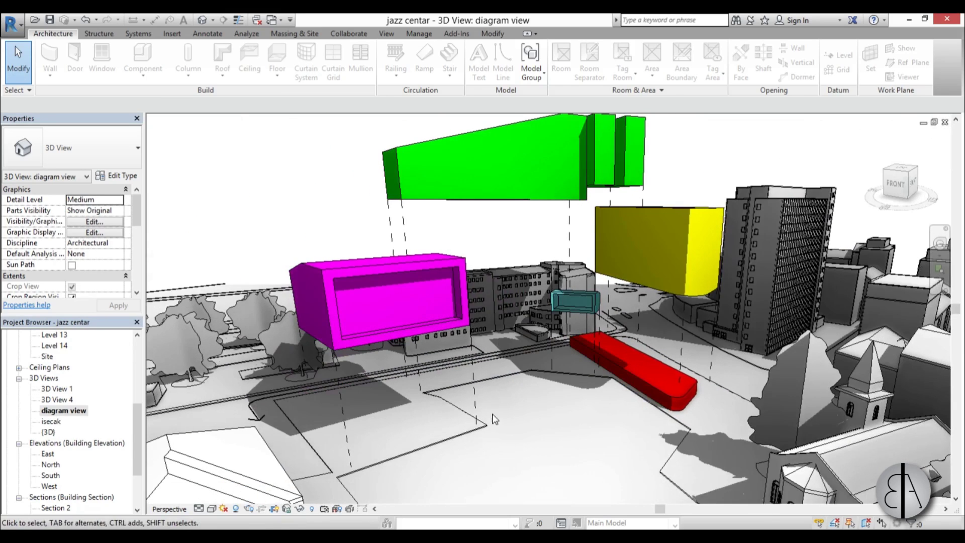
middle_drag(495, 418, 515, 395)
Step: Set the projection line weight of the Wide Lines style to 6 in the project's line styles
click(496, 36)
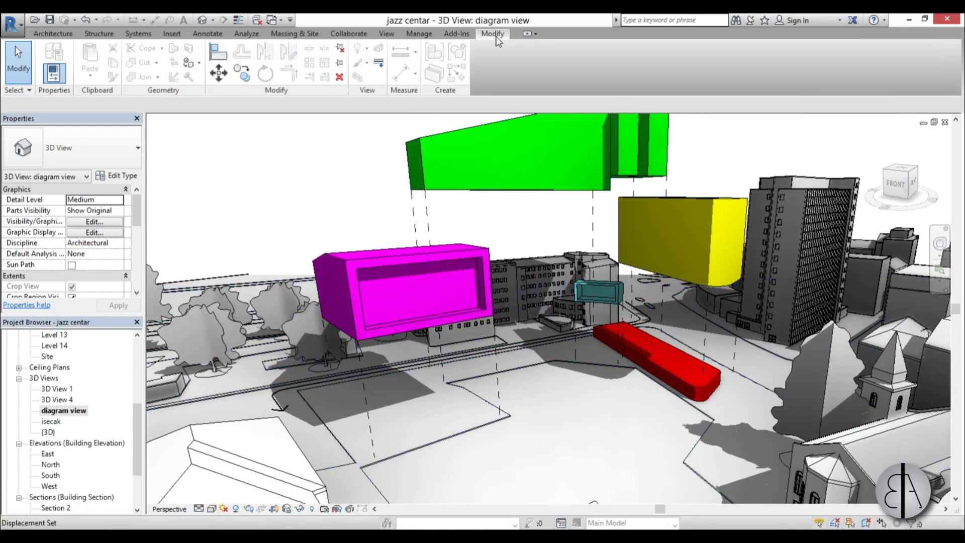
click(420, 34)
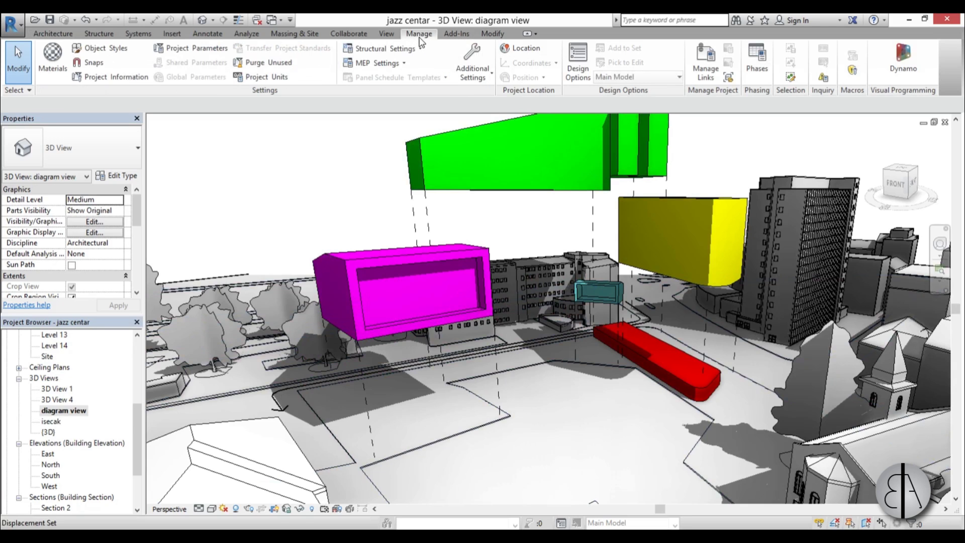
click(473, 78)
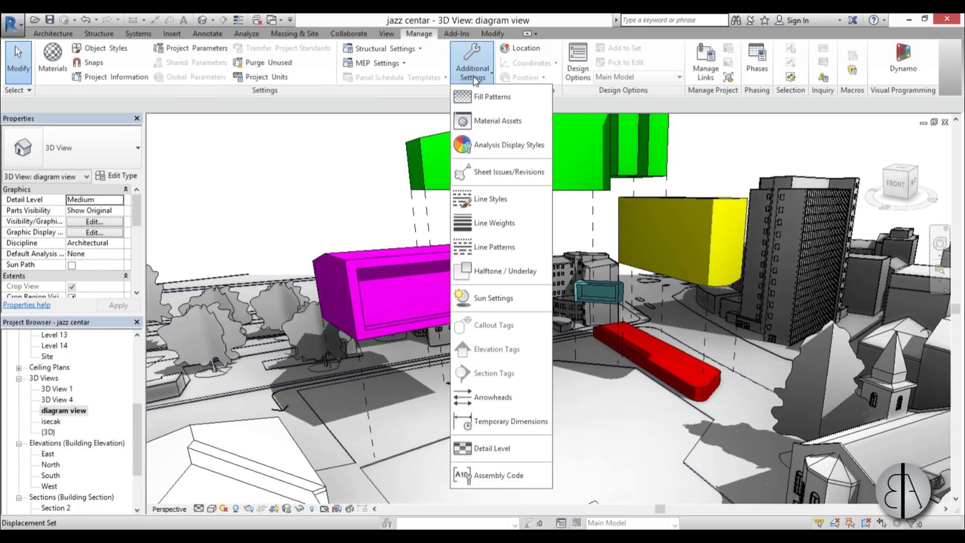
click(491, 199)
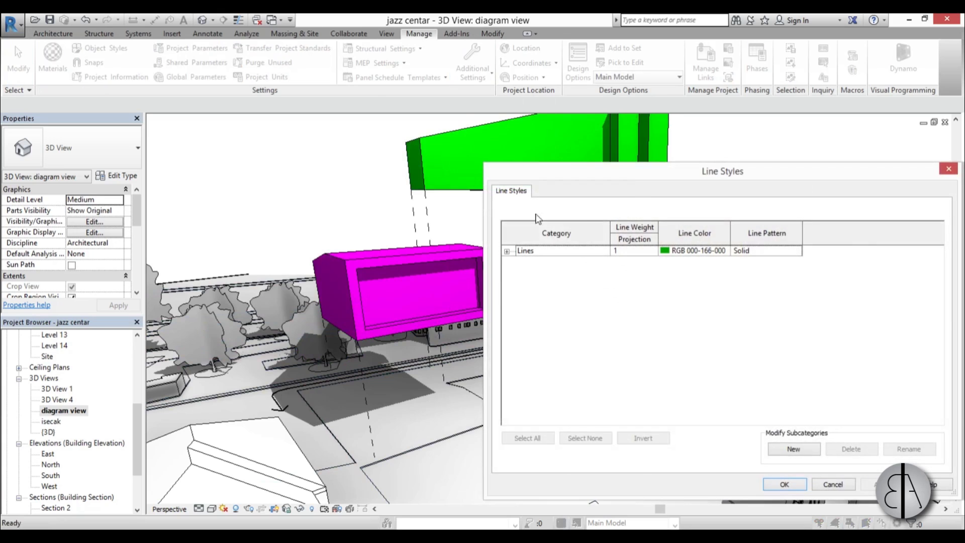
drag(641, 176, 453, 131)
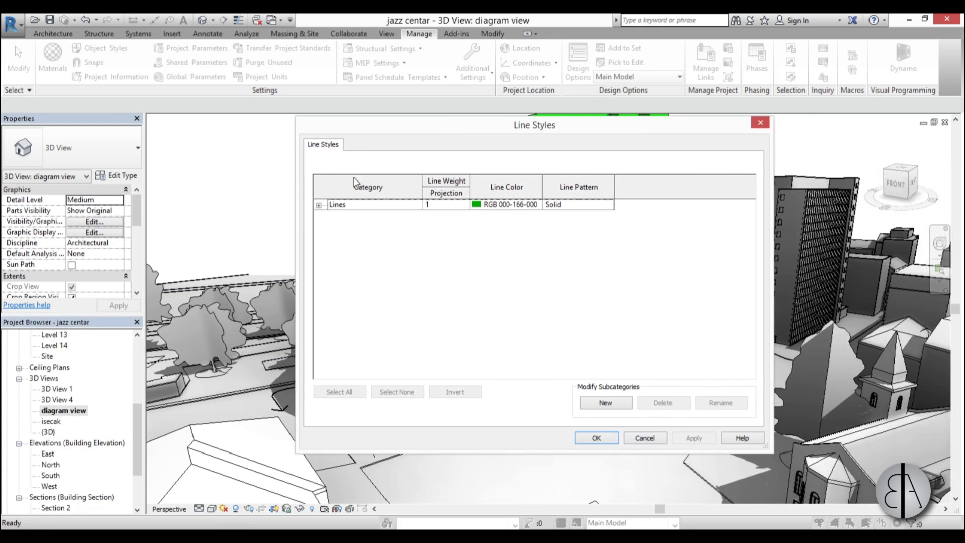
click(318, 205)
scroll(749, 230, down, 1)
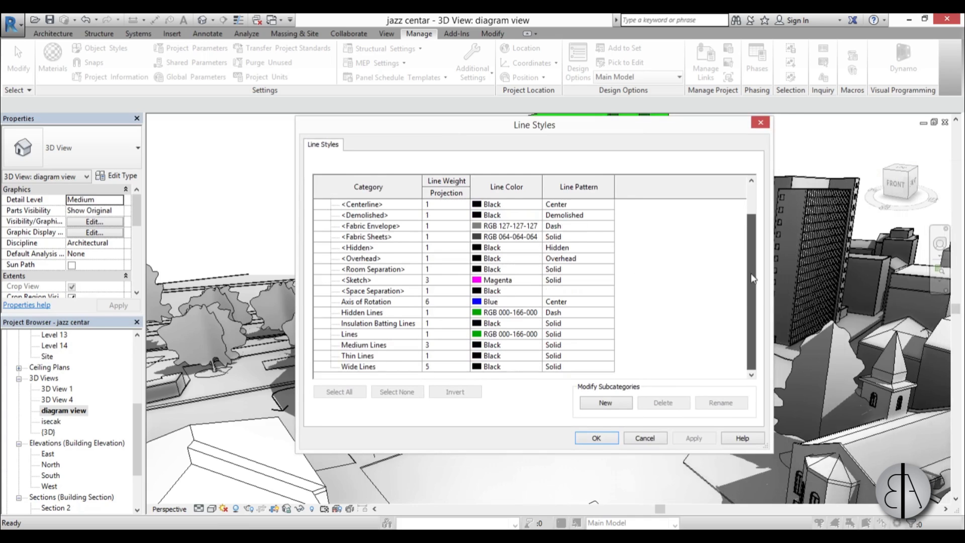
click(474, 368)
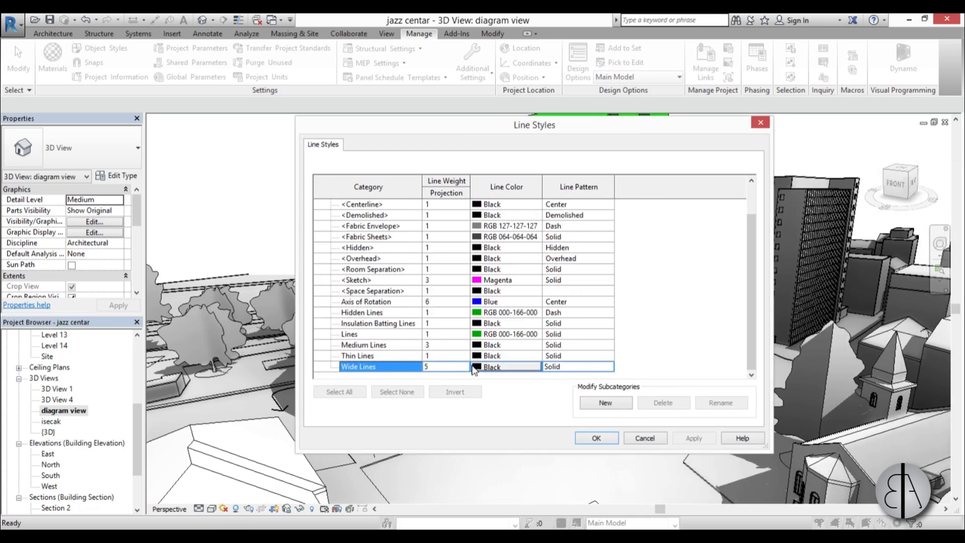
click(461, 366)
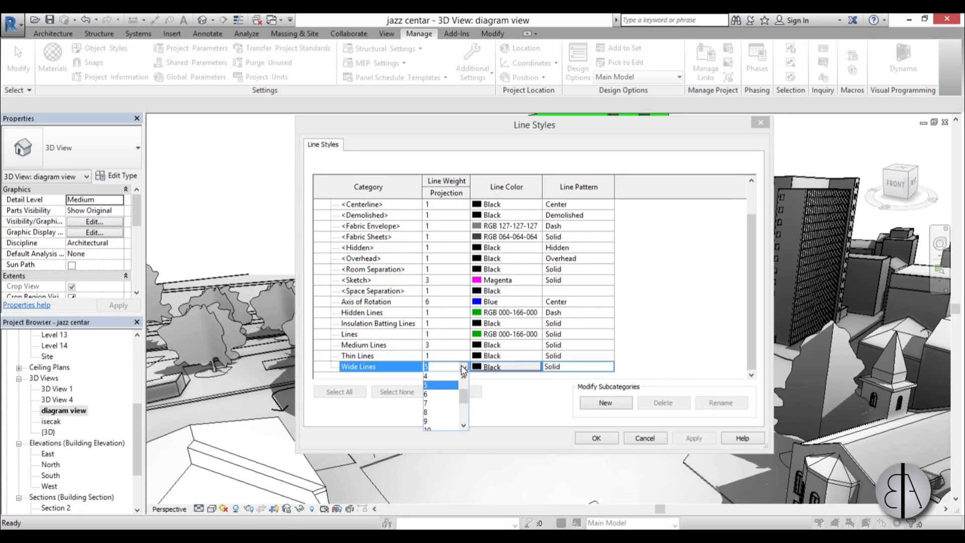
click(436, 396)
Step: Change the Wide Lines colour to orange, RGB 255-128-000
click(504, 367)
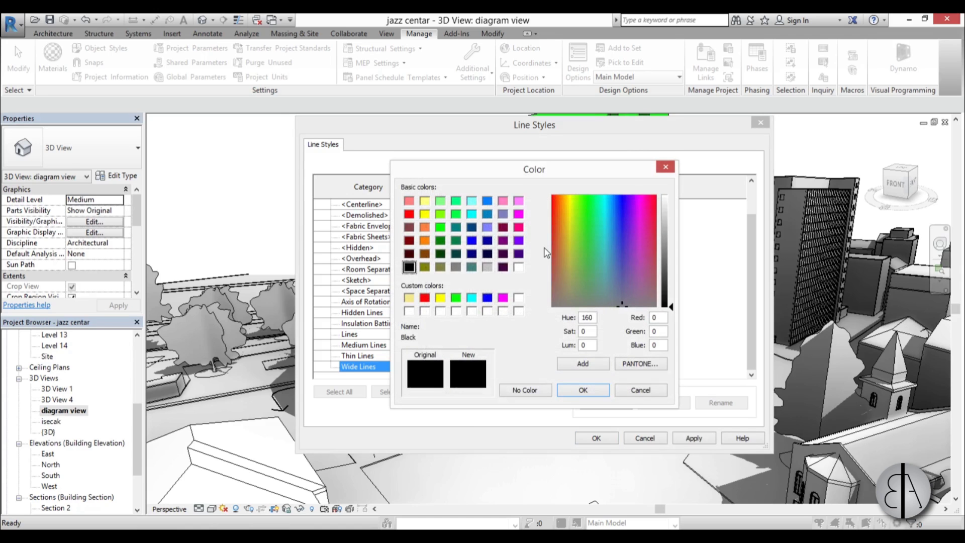
click(425, 241)
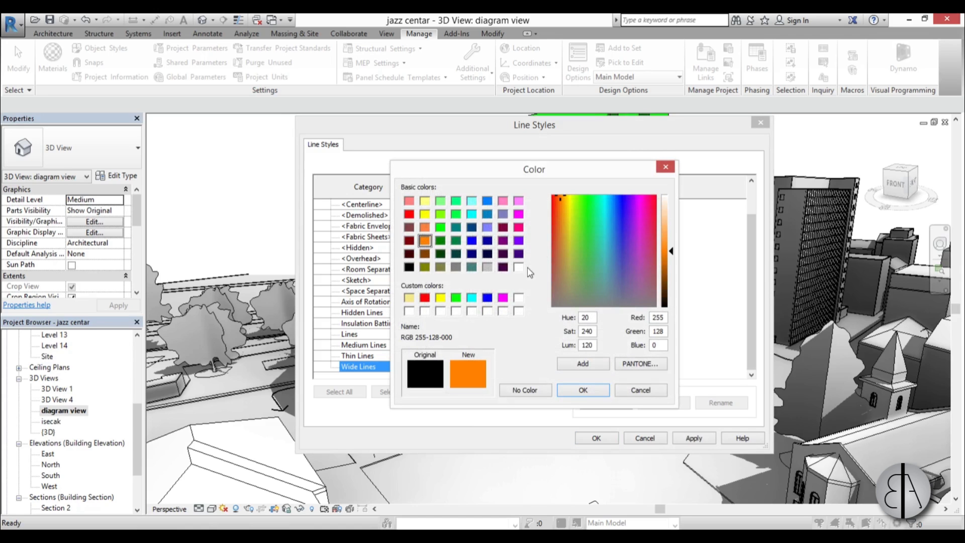
click(582, 391)
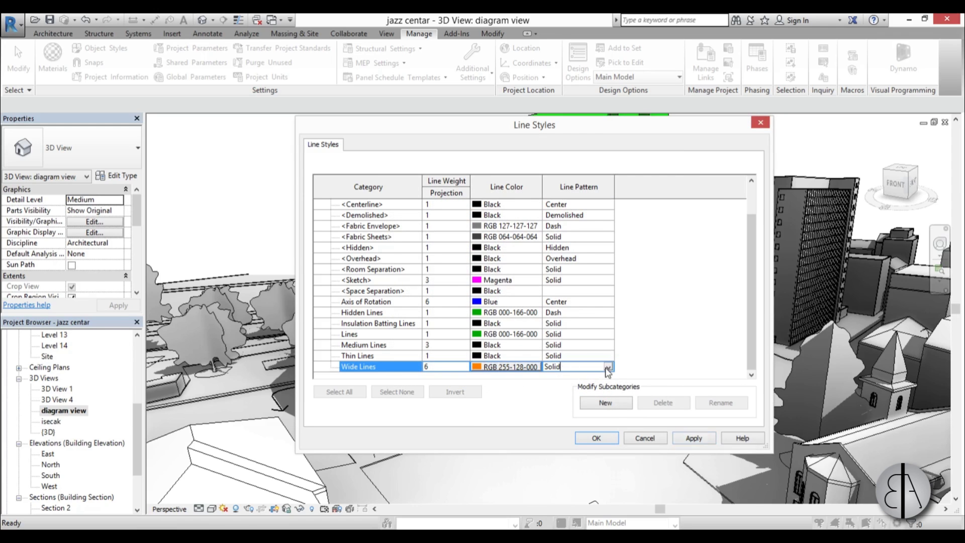
Step: Give the Wide Lines style the Dash line pattern and apply the line style changes
click(607, 367)
drag(608, 388, 612, 408)
click(551, 395)
click(608, 367)
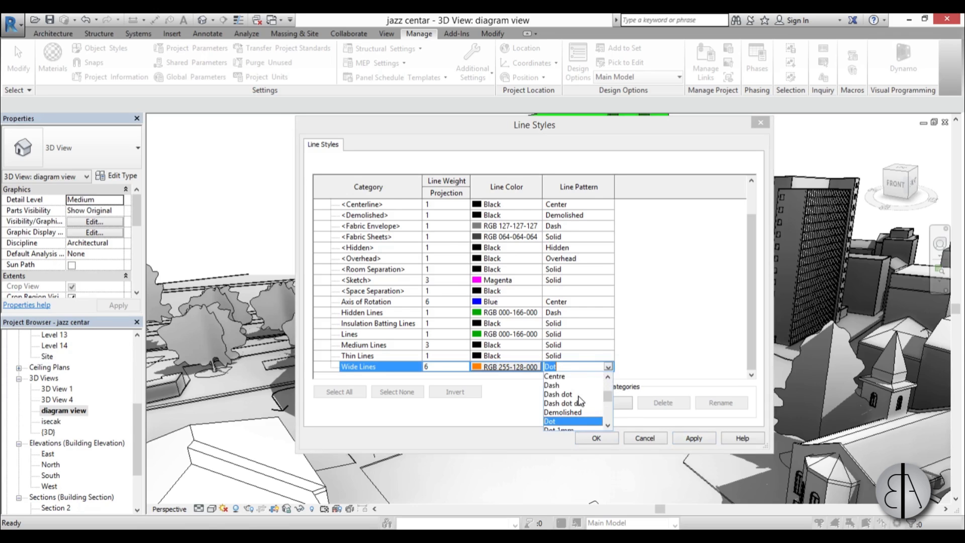
click(551, 385)
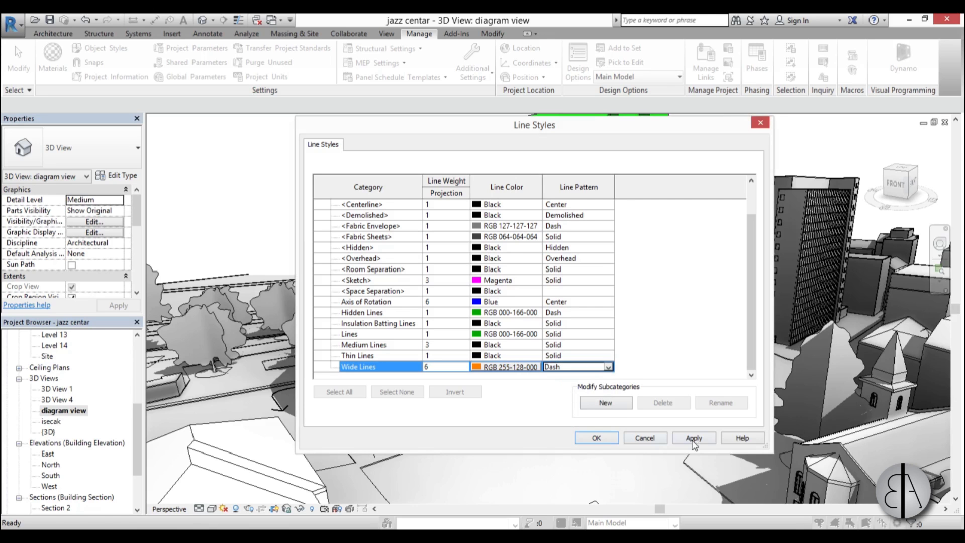
click(597, 438)
Step: Examine the restyled route arrow in the diagram view, close up at its bend and together with the displaced masses
scroll(247, 388, up, 5)
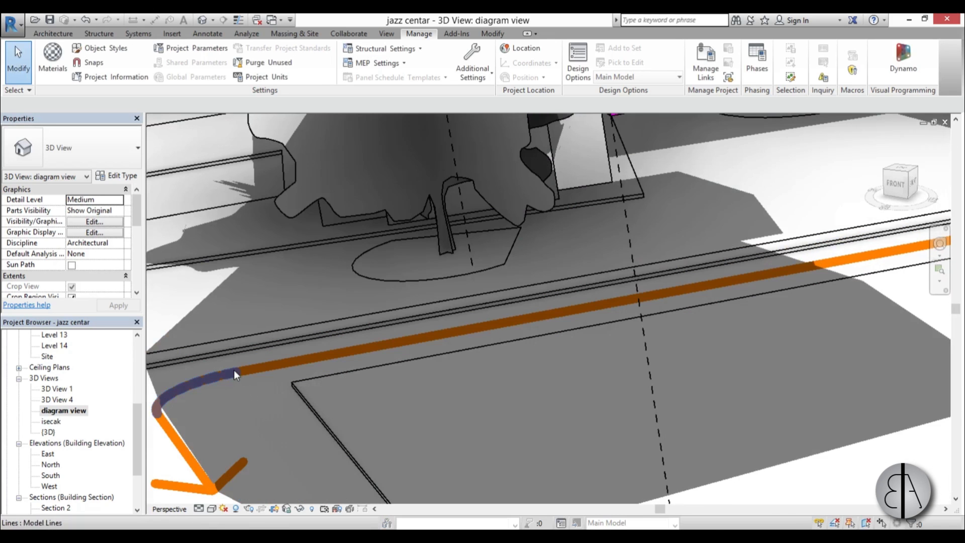
click(207, 378)
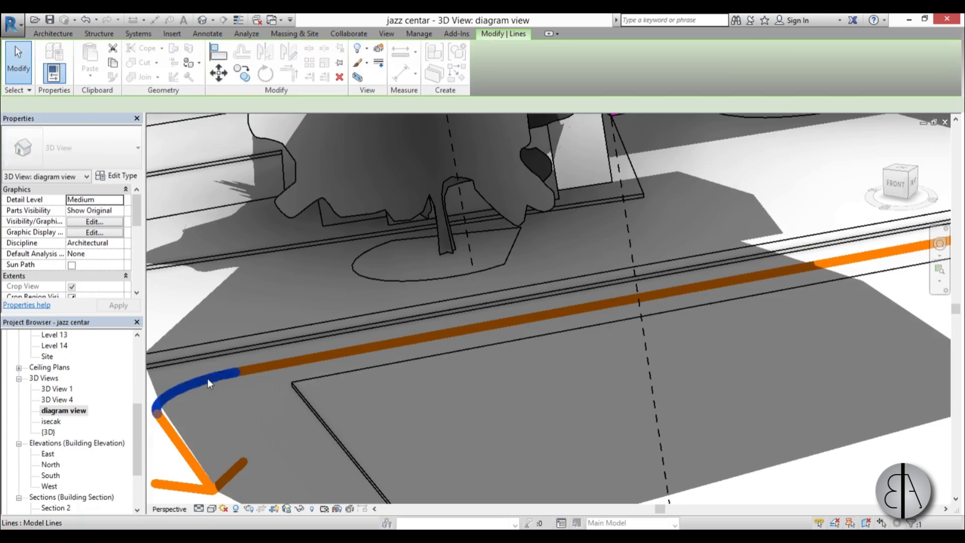
click(259, 401)
scroll(261, 399, down, 4)
scroll(261, 400, down, 6)
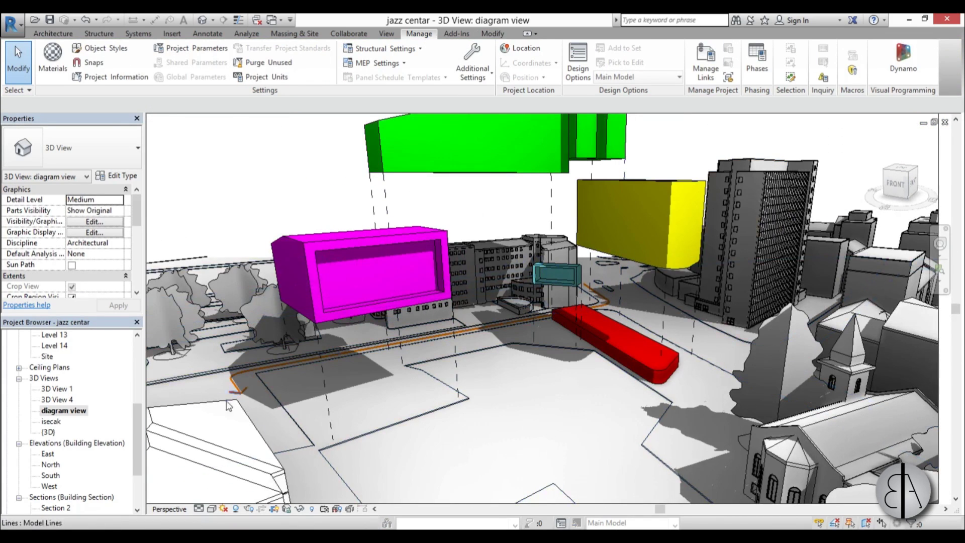
scroll(317, 396, down, 2)
middle_drag(459, 409, 563, 390)
scroll(510, 354, up, 3)
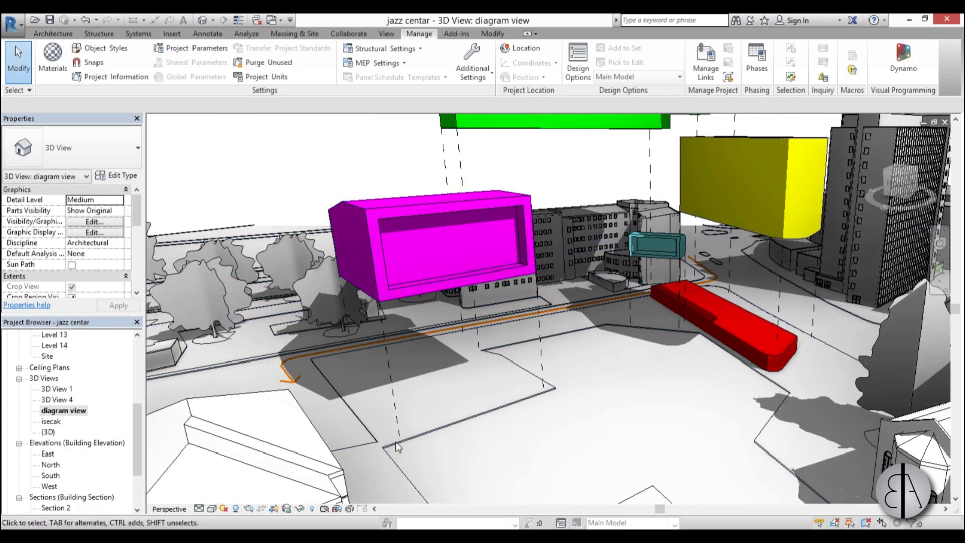
scroll(579, 347, down, 3)
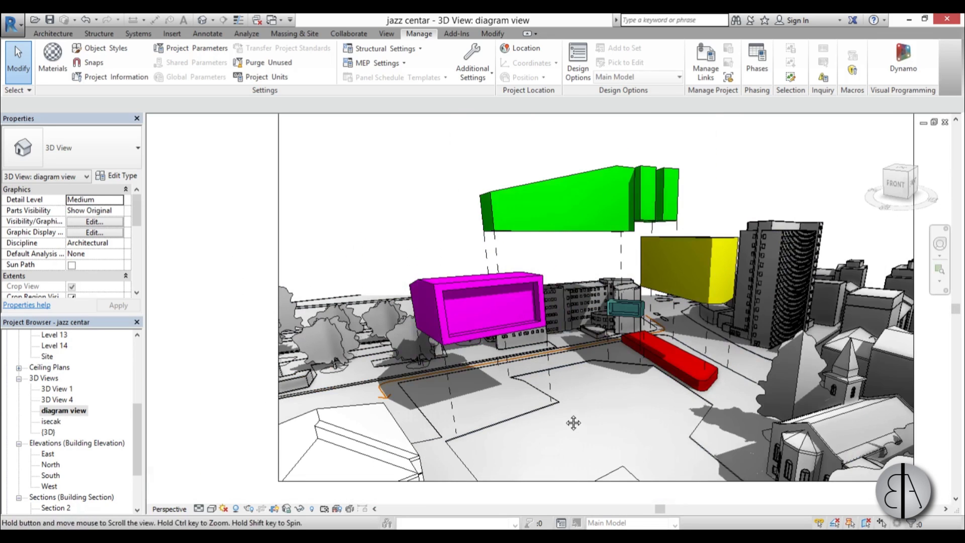
scroll(538, 376, up, 2)
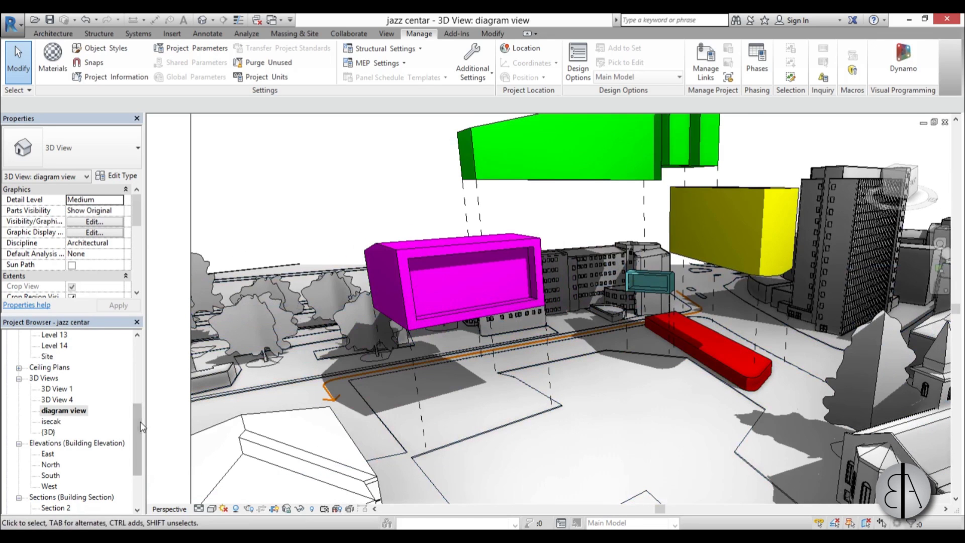
Step: Open the Level 1 floor plan and start placing model lines in the Medium Lines style
drag(140, 422, 135, 361)
double_click(52, 356)
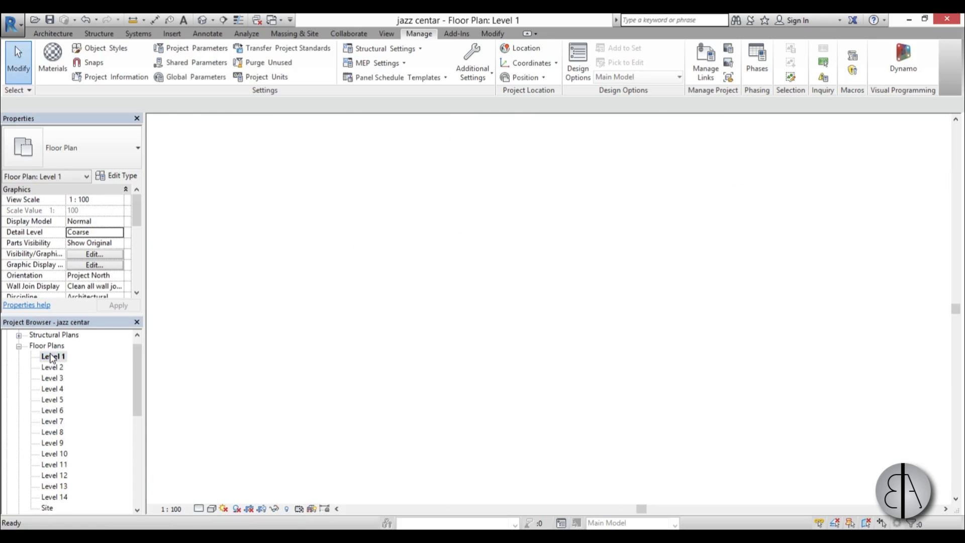
middle_drag(565, 301, 526, 365)
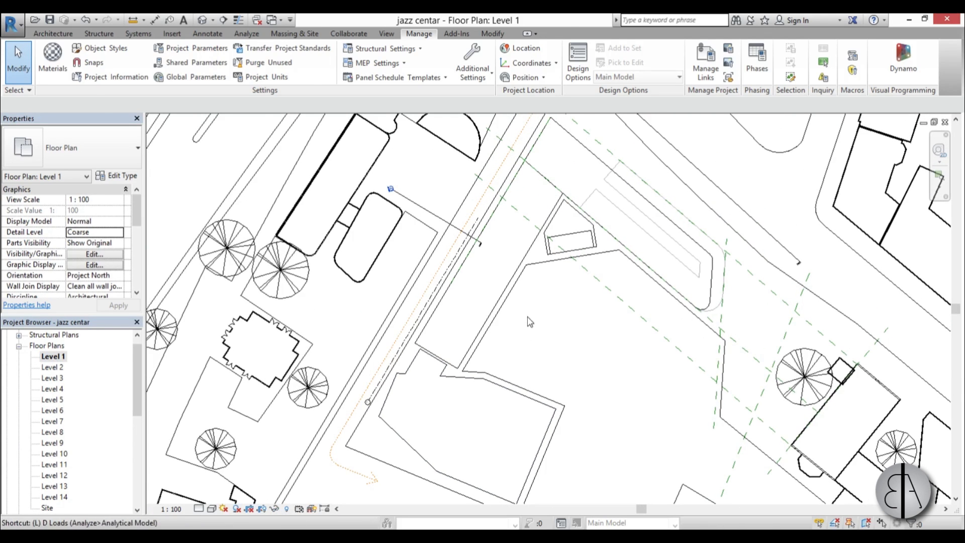
key(i)
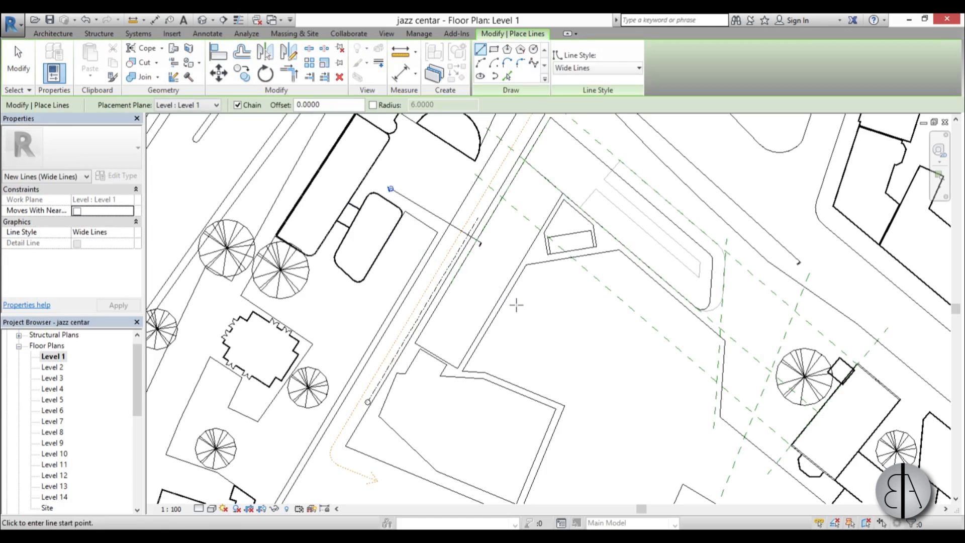
click(596, 68)
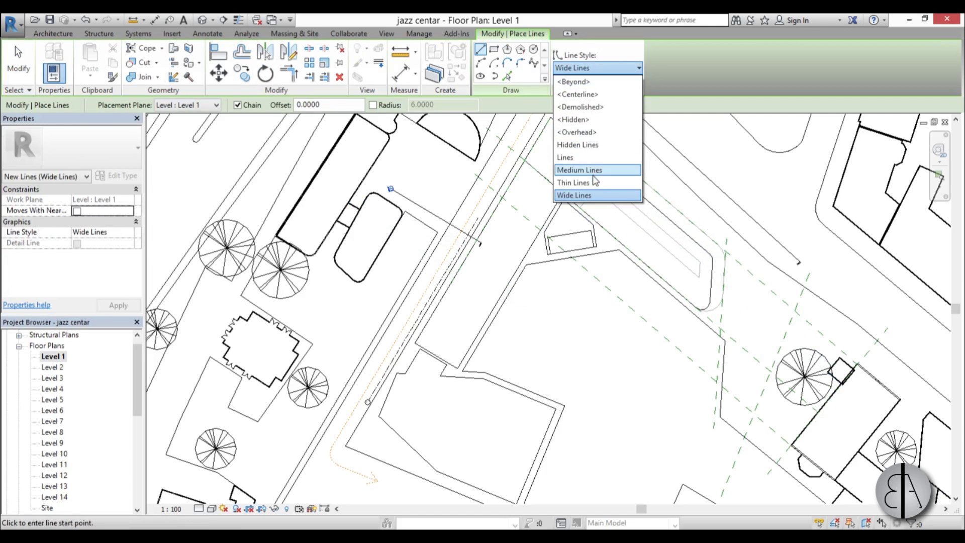
click(580, 171)
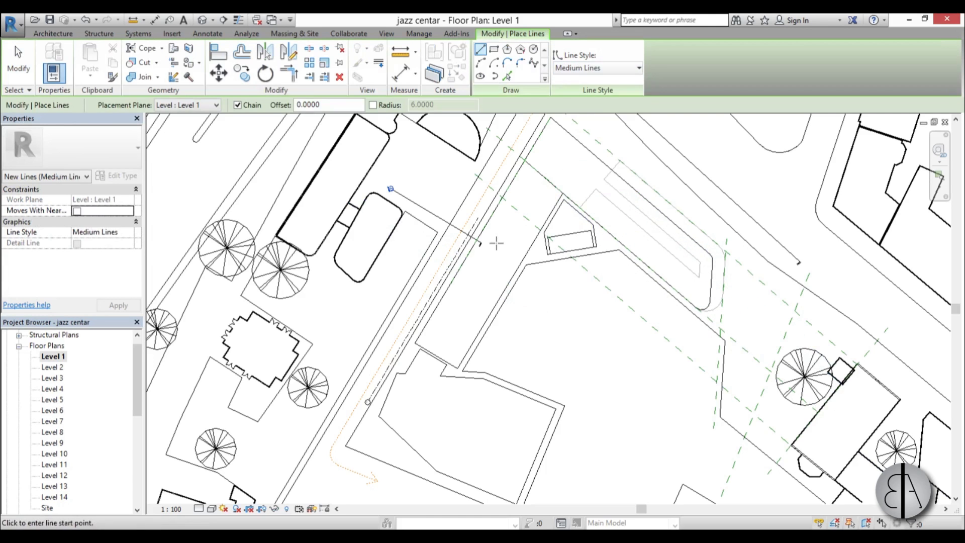
Step: Draw a model line along the street-side edge of the long narrow mass's footprint, from corner to corner
scroll(491, 239, up, 4)
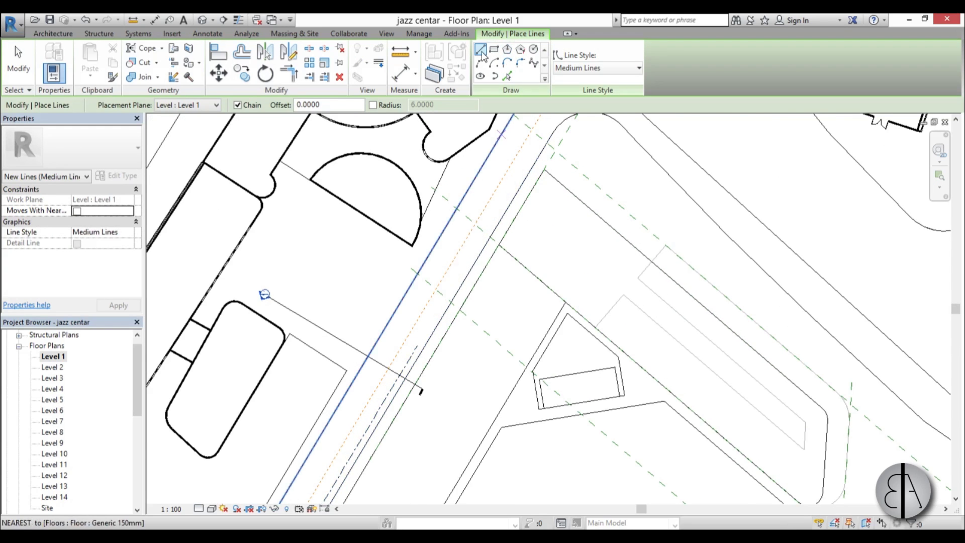
scroll(502, 211, down, 3)
scroll(531, 245, up, 3)
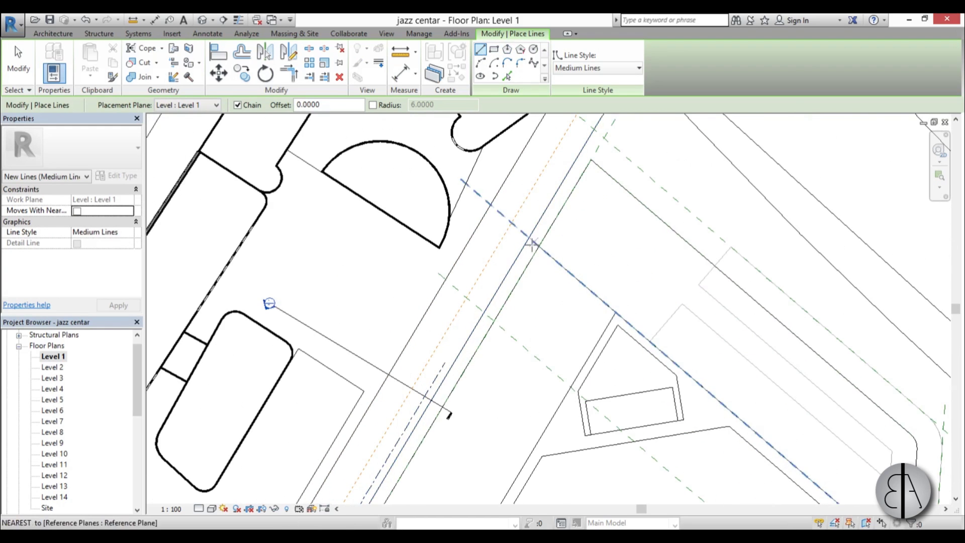
scroll(444, 407, down, 3)
middle_drag(452, 423, 481, 274)
scroll(516, 188, up, 3)
click(528, 167)
scroll(461, 254, down, 3)
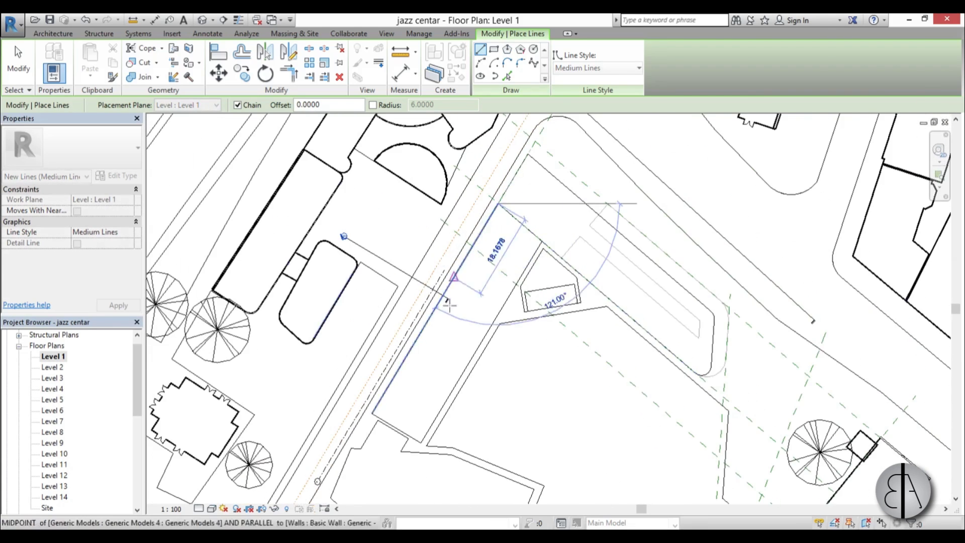
scroll(449, 304, up, 5)
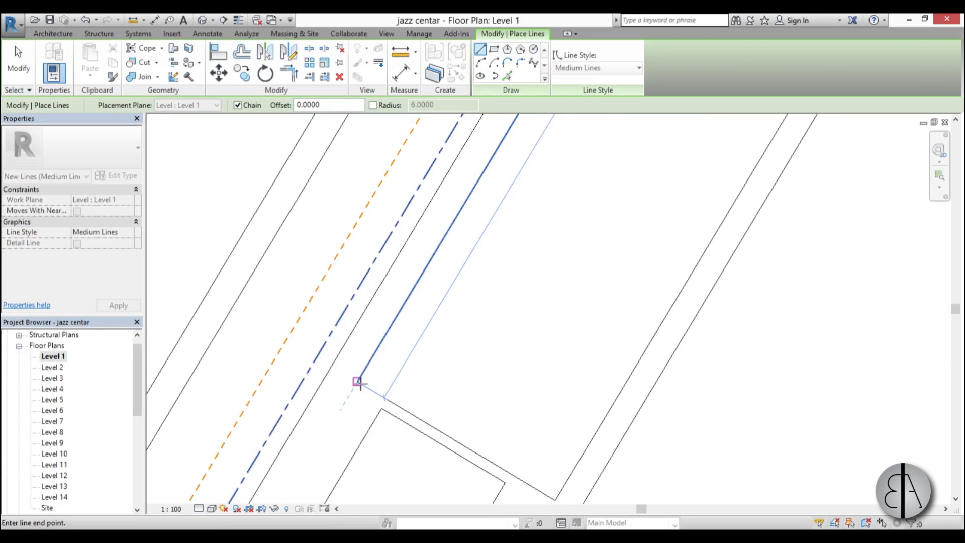
click(358, 382)
Step: Continue the model lines along the narrow footprint's short end and opposite long edge, and end the chain
scroll(358, 382, down, 3)
scroll(479, 451, up, 2)
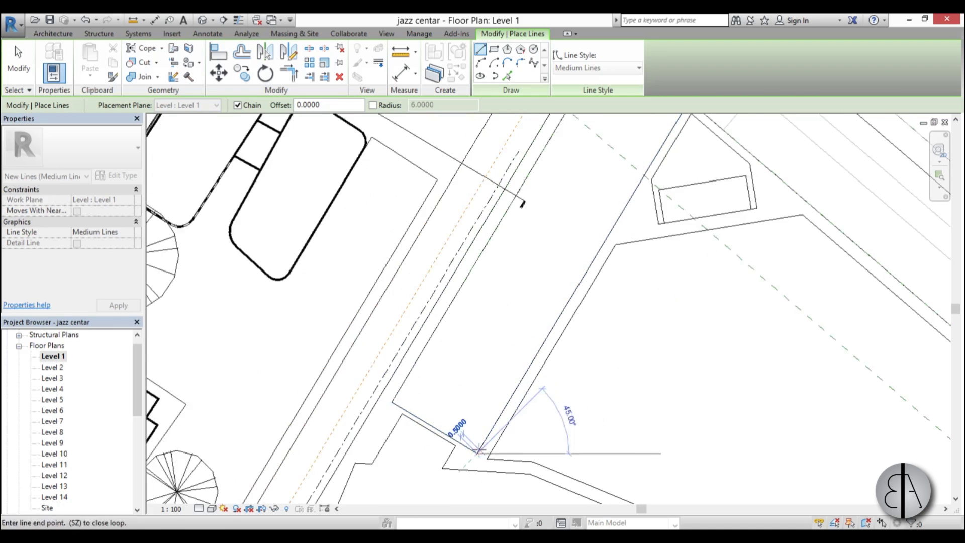
scroll(479, 451, down, 2)
scroll(596, 227, up, 3)
click(639, 216)
scroll(537, 218, down, 4)
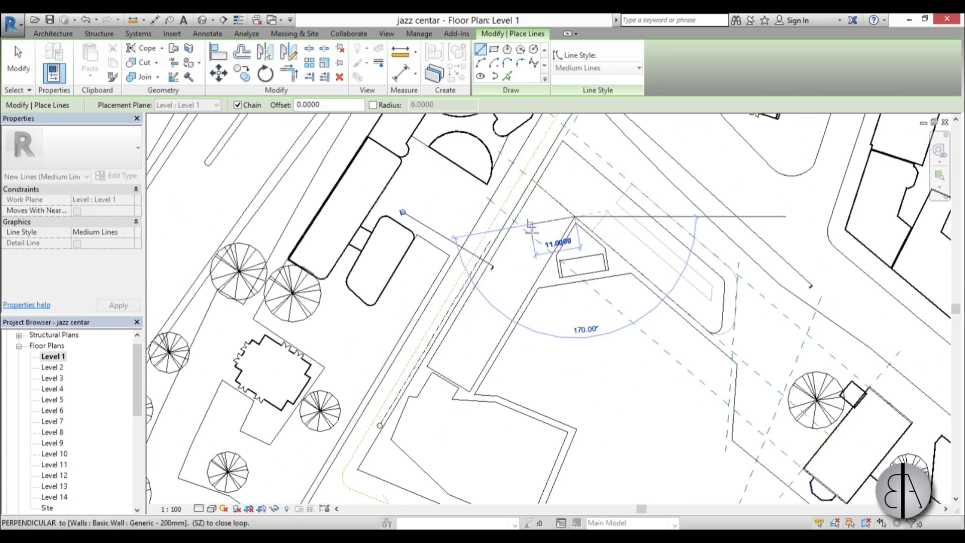
key(Escape)
Step: Trace the polygonal footprint near the route arrow with model lines, from its notched corner along the upper edges to the far corner
scroll(433, 221, up, 4)
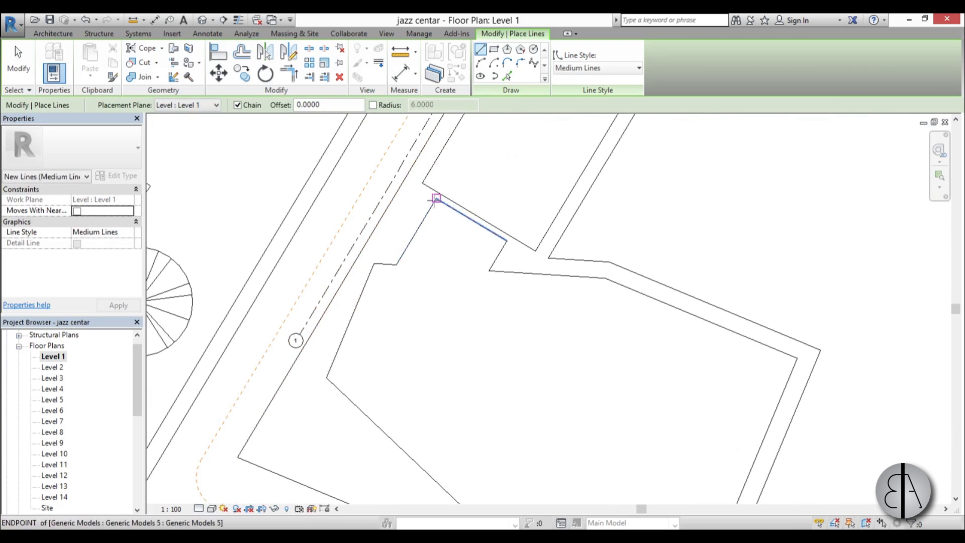
click(436, 199)
click(507, 241)
click(489, 271)
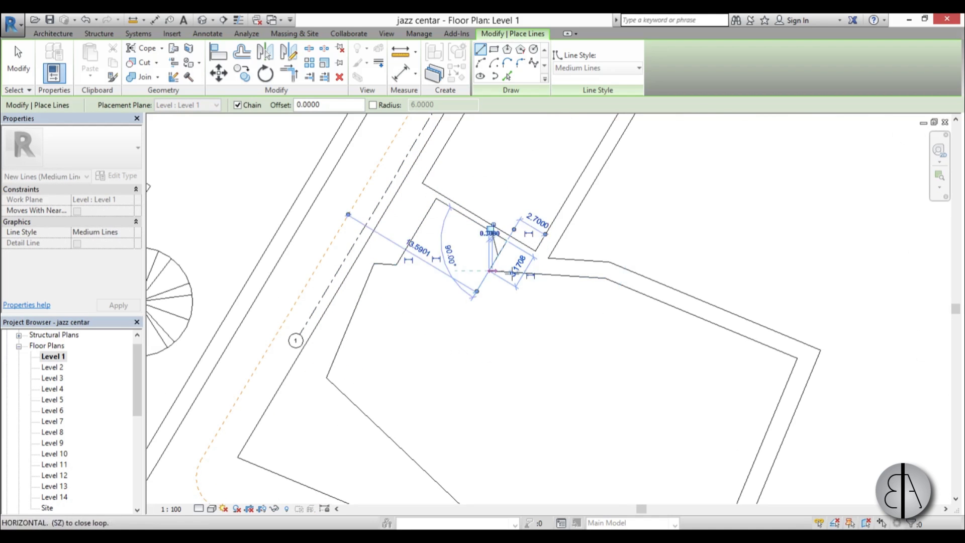
click(607, 278)
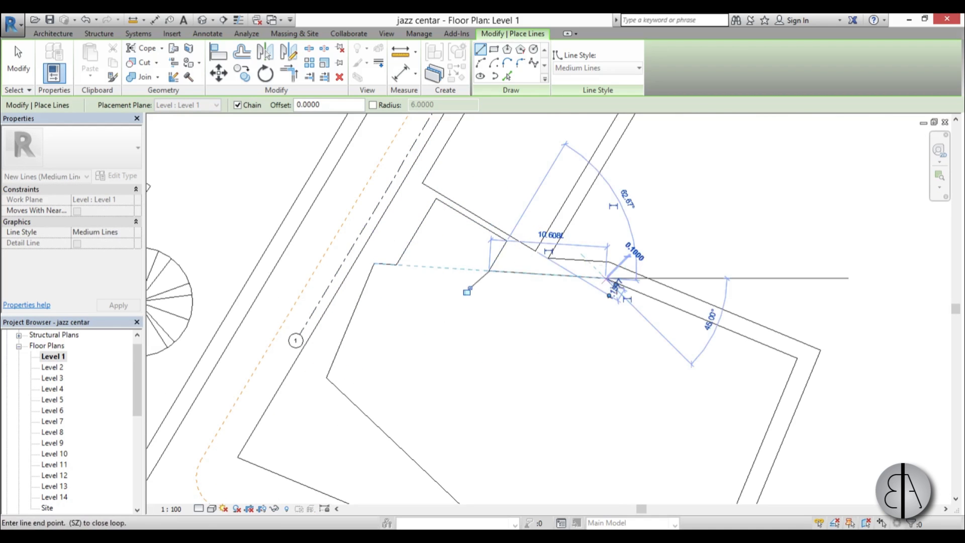
click(801, 356)
Step: Continue the model lines along the polygonal footprint's far short edge, lower edge and diagonal edge, from corner to corner
middle_drag(701, 398, 610, 263)
scroll(635, 323, up, 2)
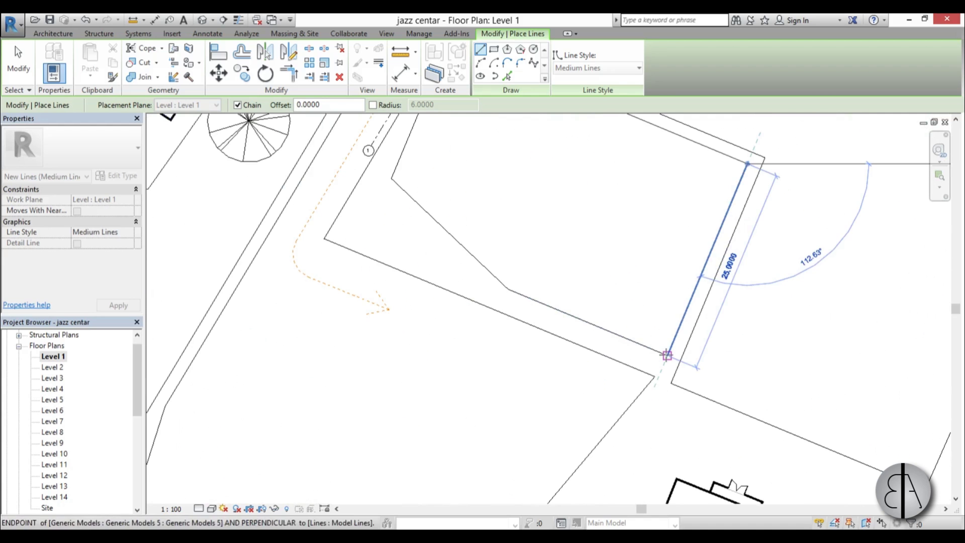
click(544, 306)
click(509, 289)
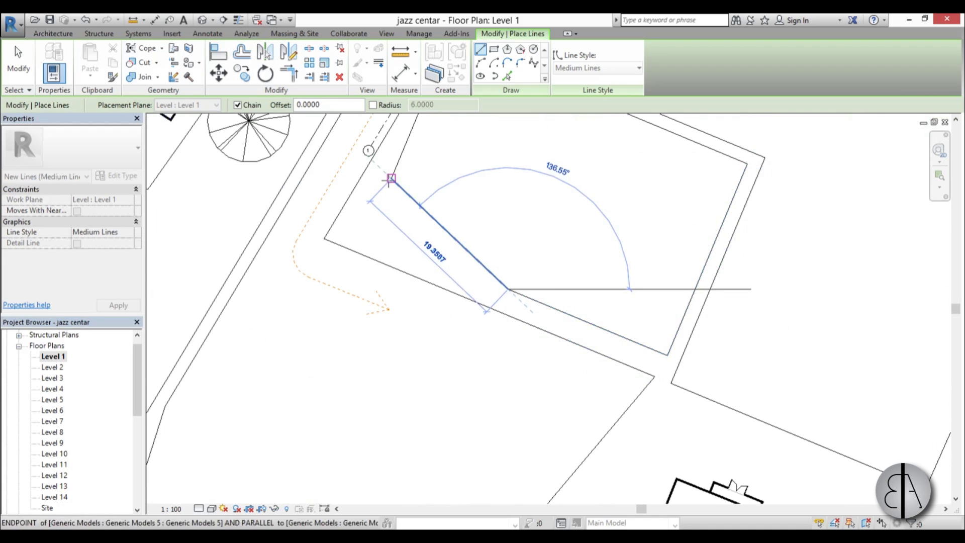
click(391, 179)
Step: Trace the polygonal footprint's street-side edge and the short segment at its notch with model lines, and end the chain
scroll(455, 171, down, 1)
middle_drag(461, 179, 447, 363)
scroll(426, 268, up, 4)
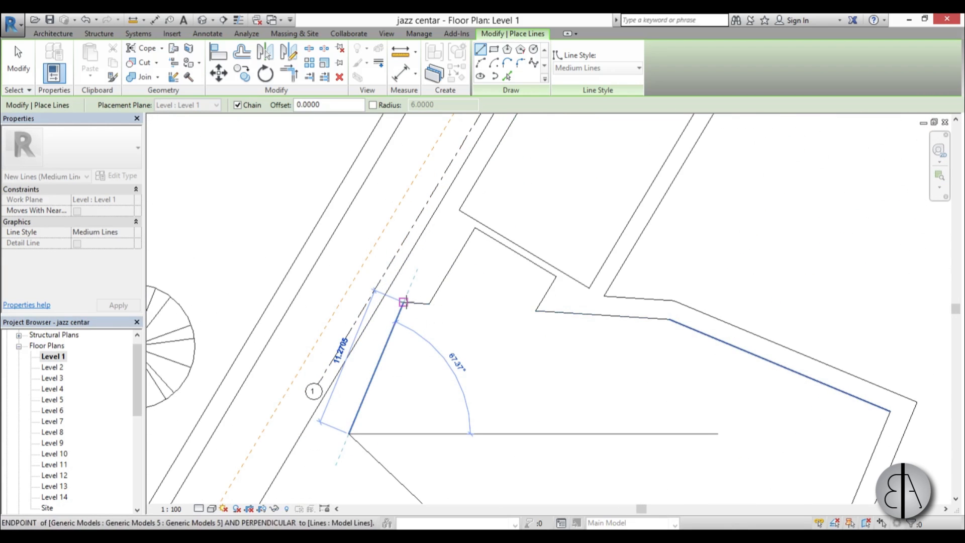
click(403, 302)
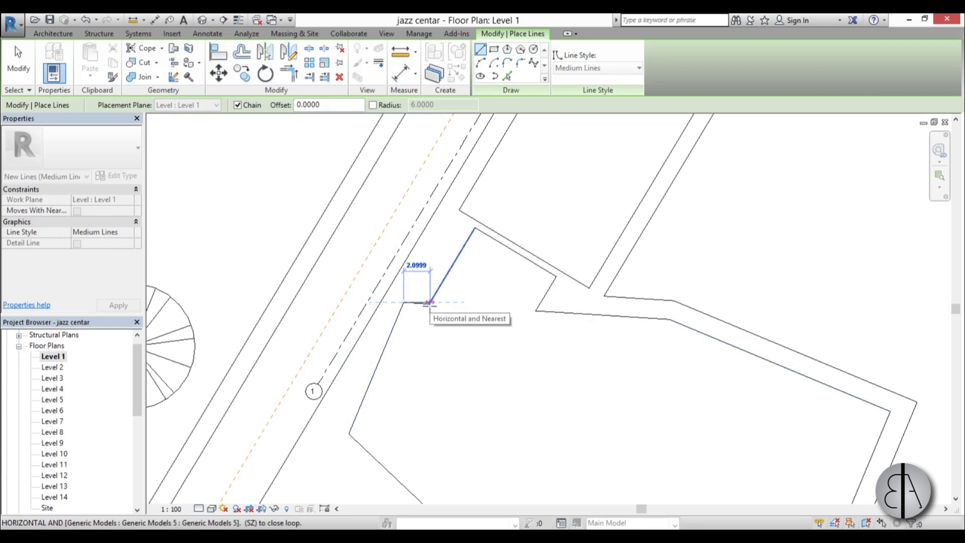
click(428, 302)
scroll(376, 336, down, 2)
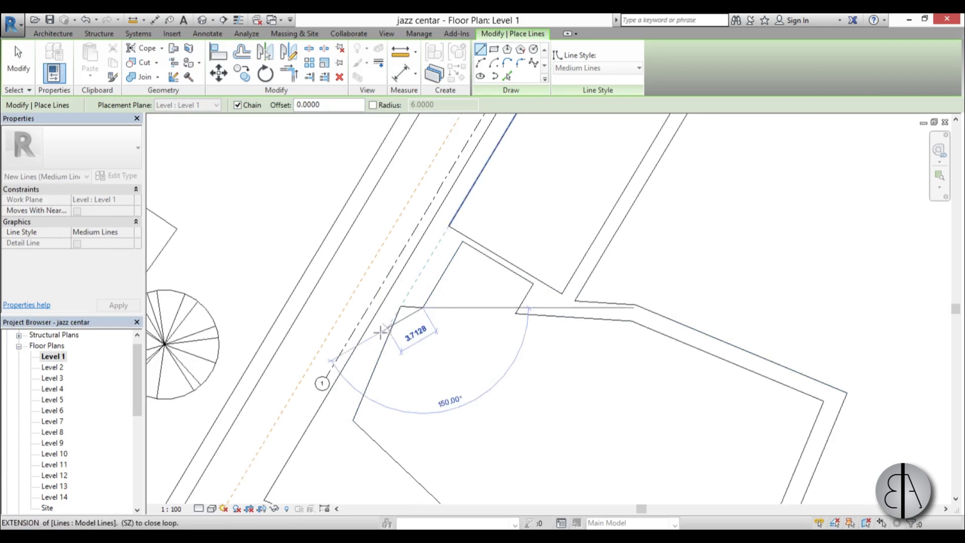
click(17, 68)
Step: Trace the small five-sided mass footprint with a closed chain of model lines in the Medium Lines style
scroll(367, 323, up, 4)
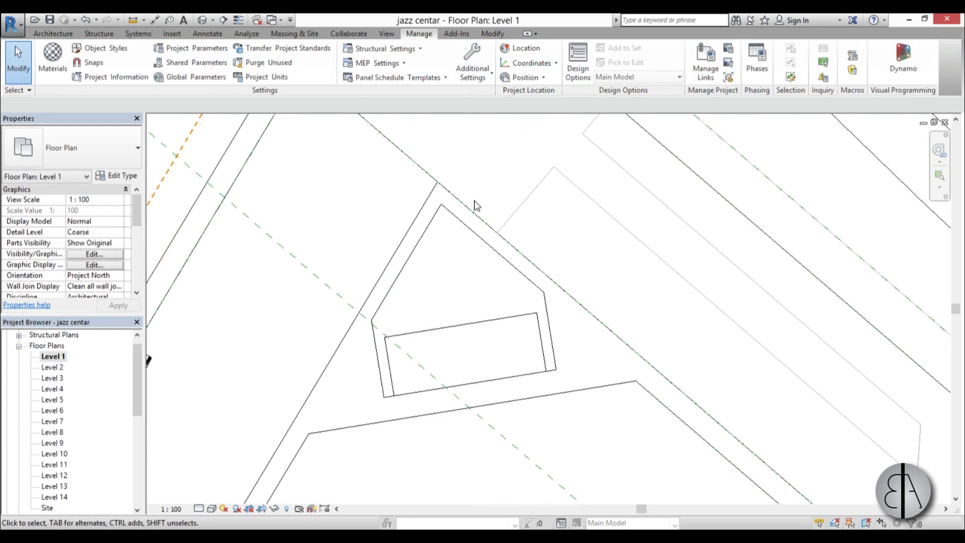
key(l)
key(i)
click(384, 397)
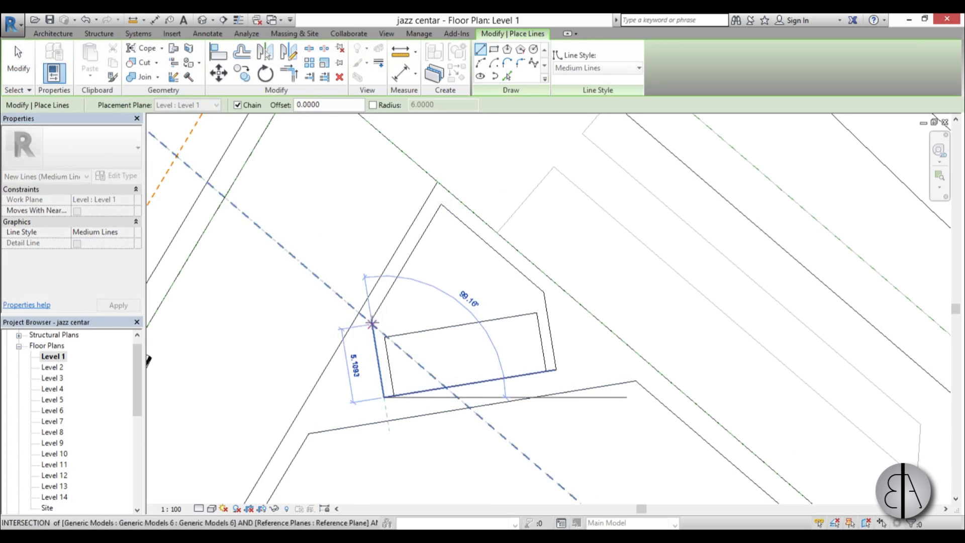
click(372, 323)
click(441, 204)
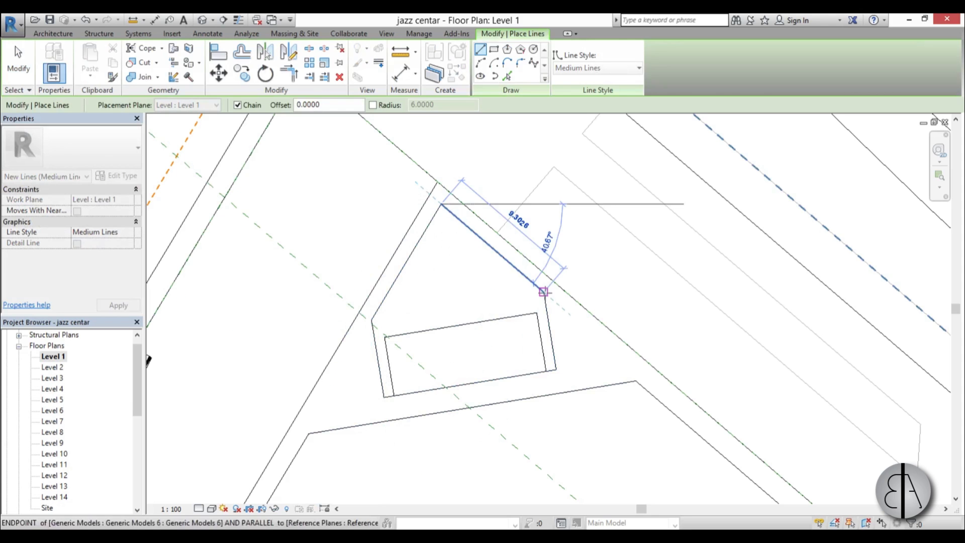
click(543, 293)
click(555, 370)
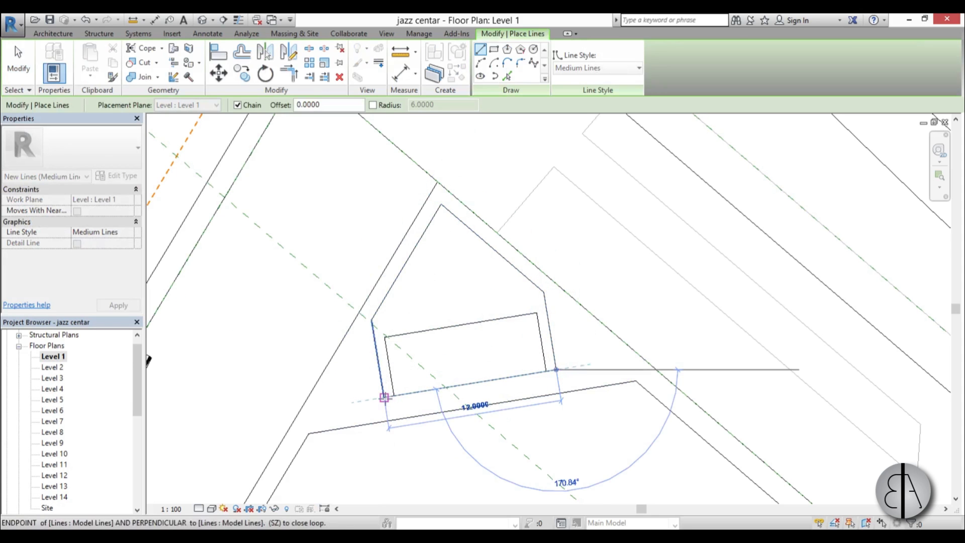
click(385, 397)
key(Escape)
key(Escape)
Step: Inspect the gap in the polygonal footprint's outline in the diagram view and default 3D view, and return to the Level 1 plan
drag(133, 385, 133, 452)
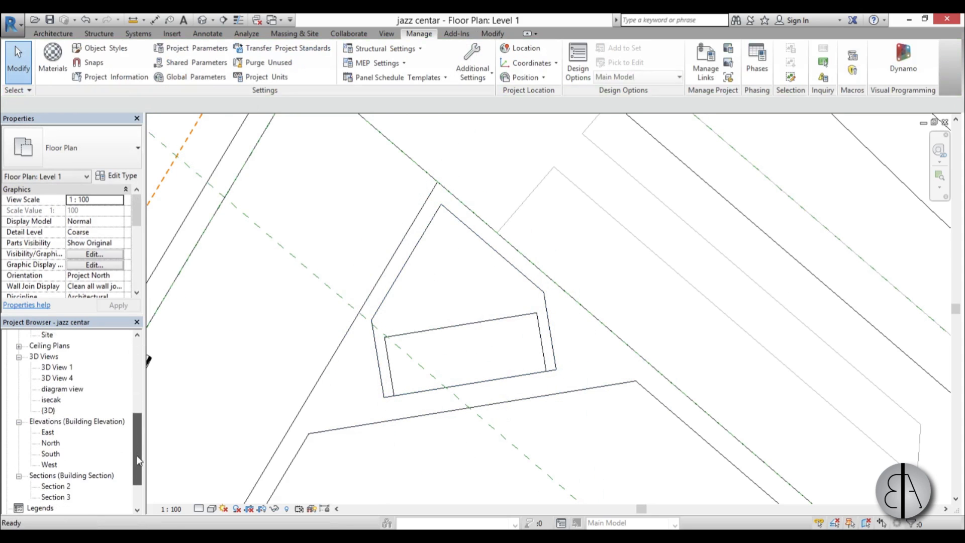
double_click(63, 389)
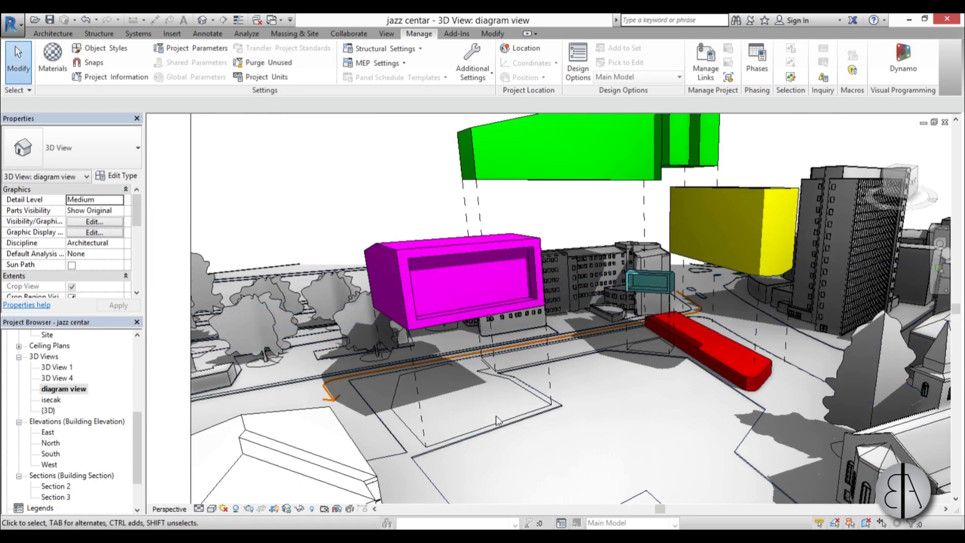
scroll(485, 426, up, 6)
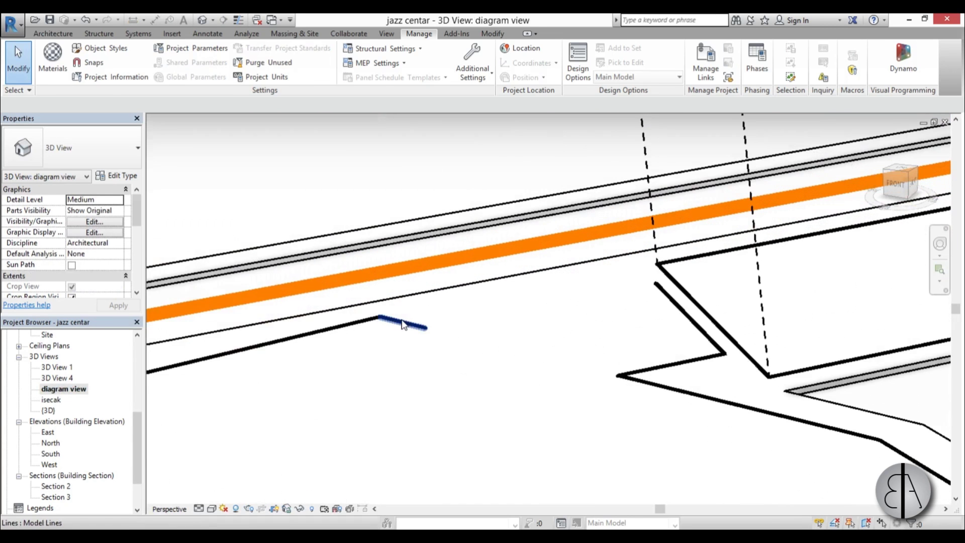
click(402, 324)
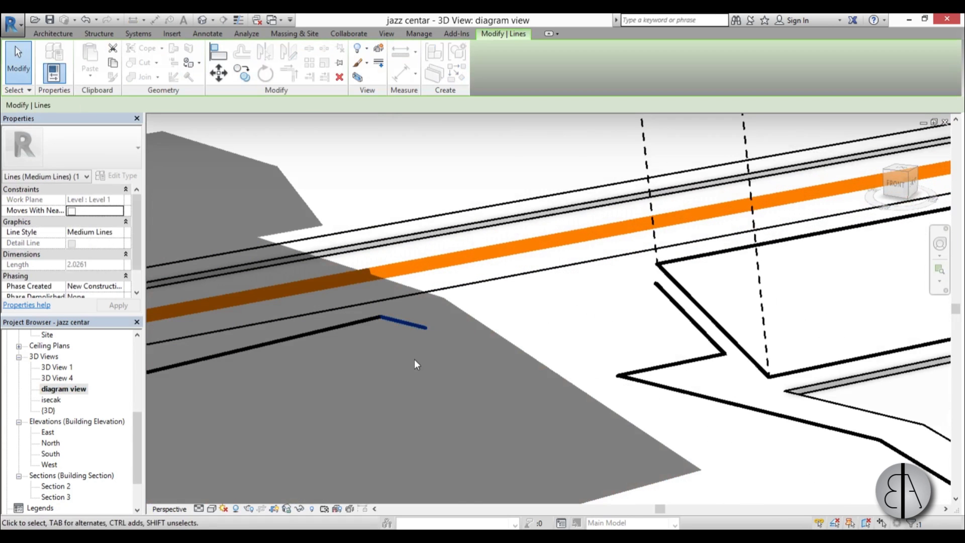
double_click(49, 410)
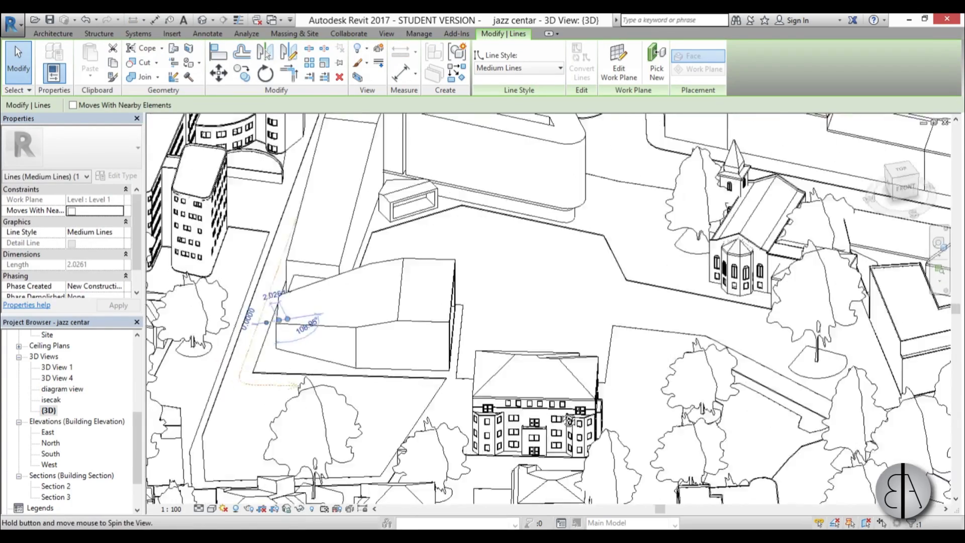
shift+middle_drag(569, 421, 862, 403)
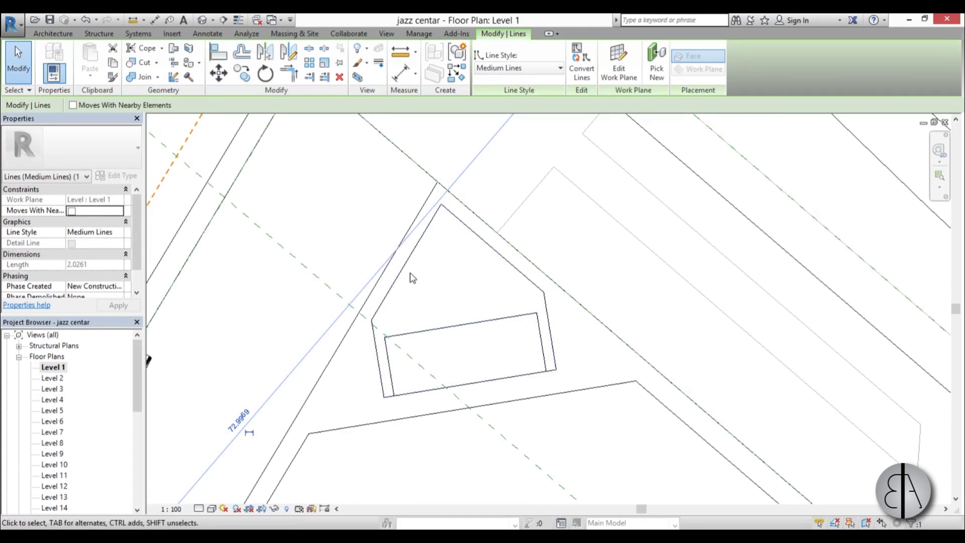
Step: Draw the missing model line on Level 1 from the short notch segment to the polygonal footprint's upper corner
scroll(436, 318, down, 3)
middle_drag(400, 380, 530, 209)
scroll(405, 300, up, 4)
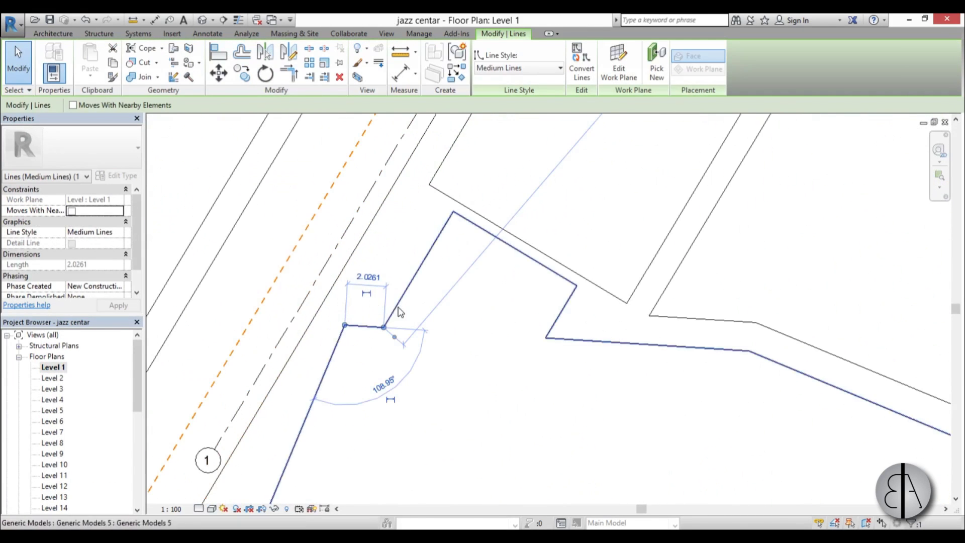
key(l)
key(i)
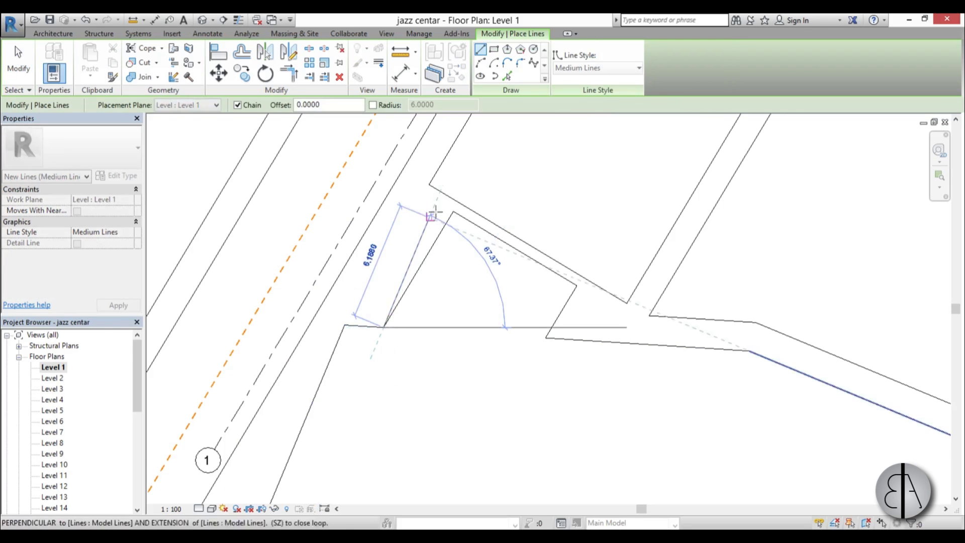
key(Escape)
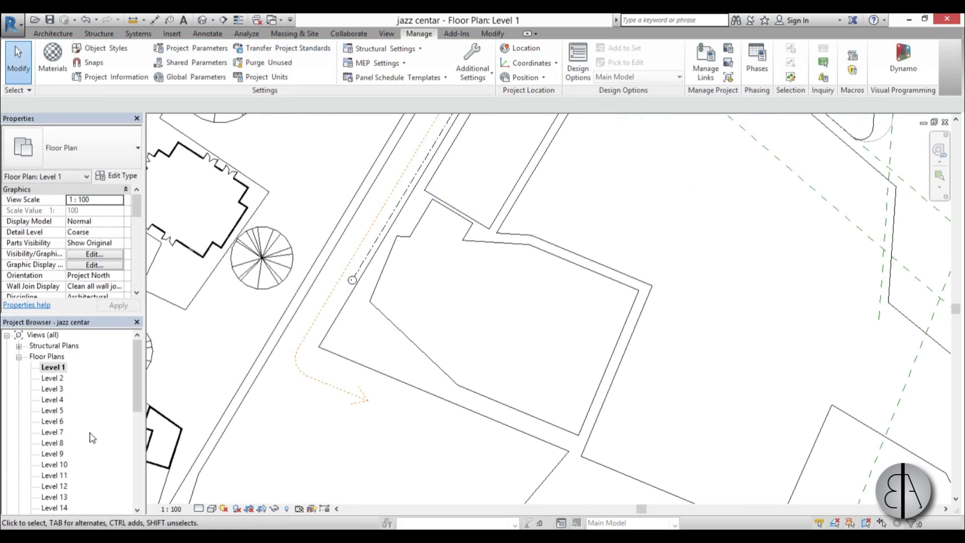
Step: Reopen the diagram view and examine the traced footprint outlines beneath the coloured masses
scroll(92, 437, down, 6)
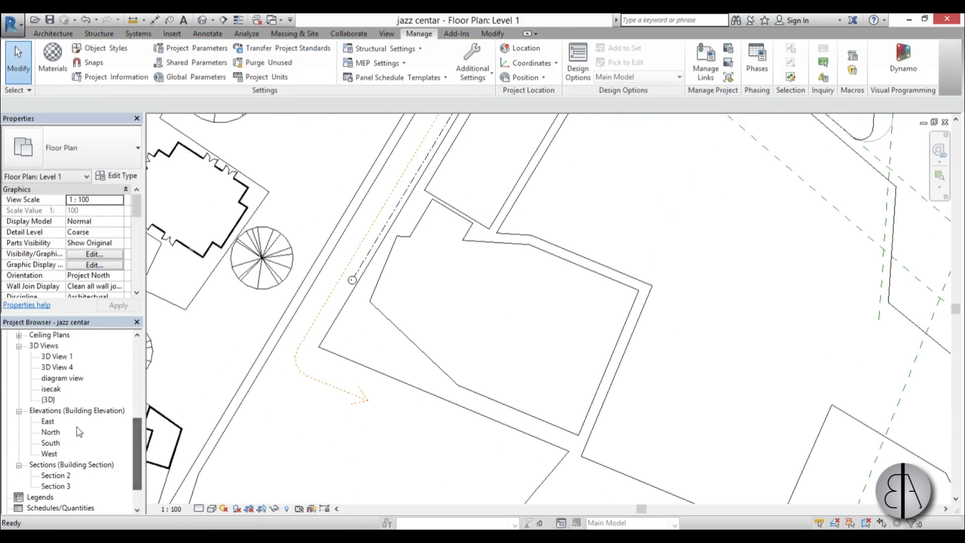
double_click(62, 379)
scroll(535, 357, down, 6)
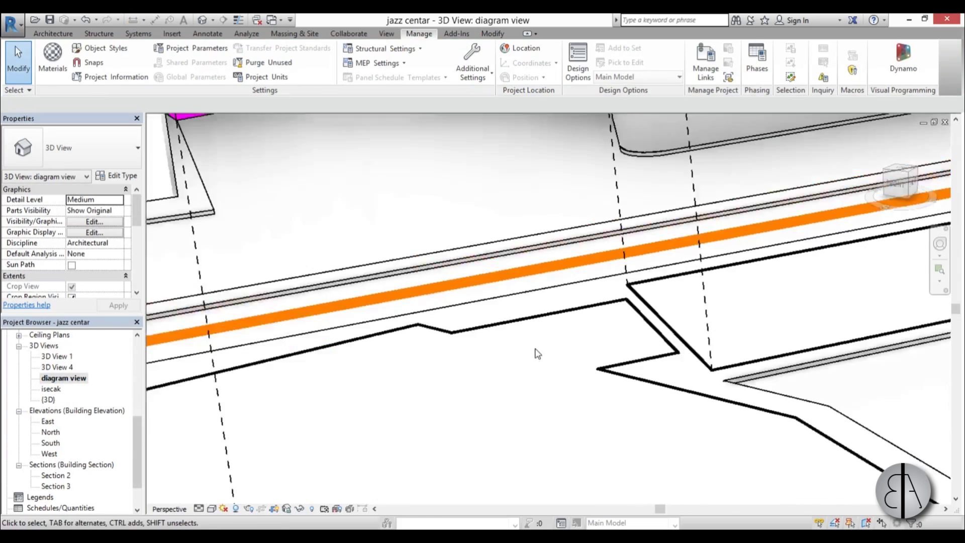
middle_drag(503, 380, 610, 322)
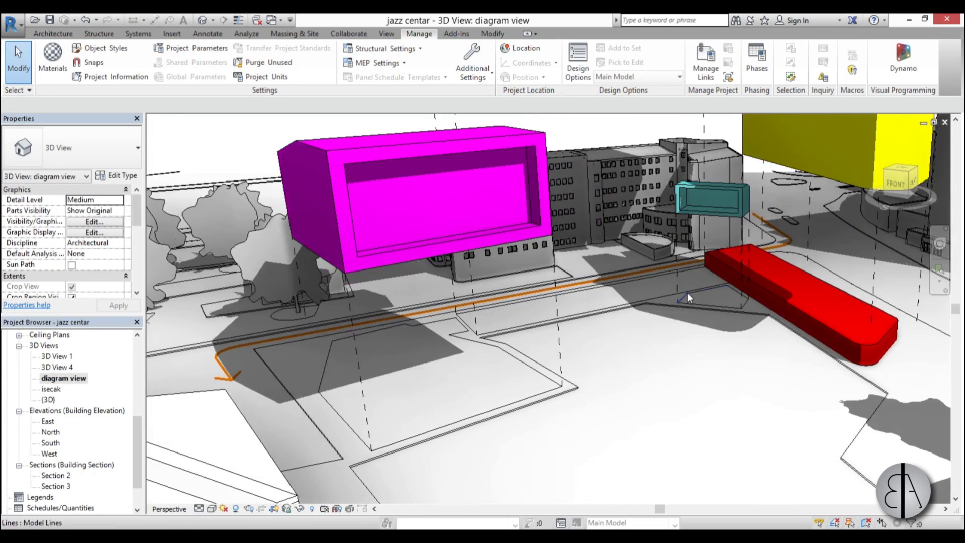
scroll(687, 294, up, 2)
scroll(686, 295, down, 2)
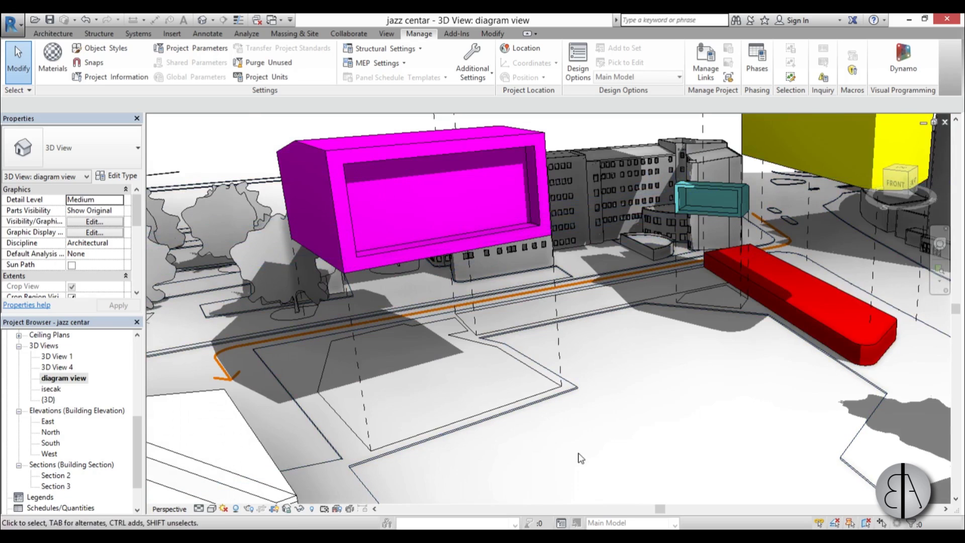
middle_drag(581, 459, 578, 459)
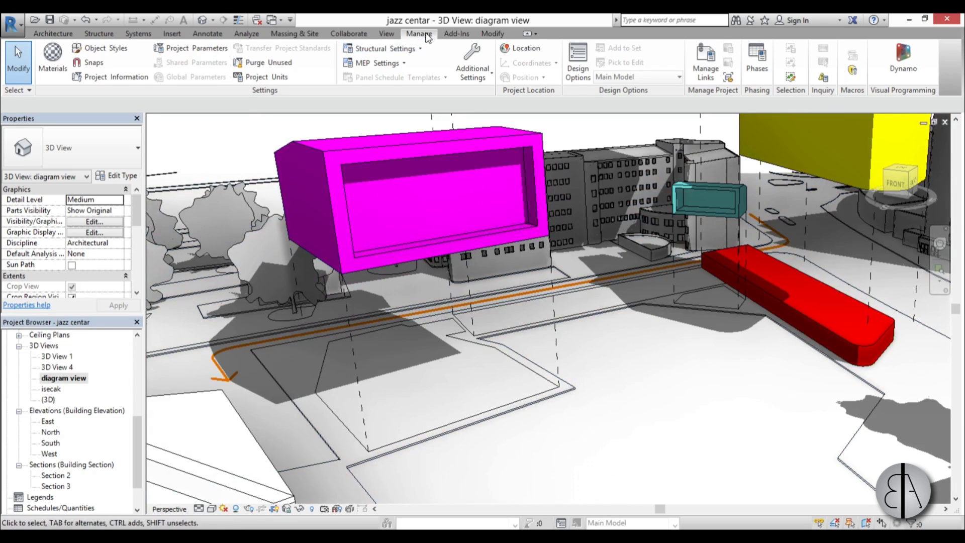
Step: Open the project's line styles and set the Medium Lines projection line weight to 5
click(479, 73)
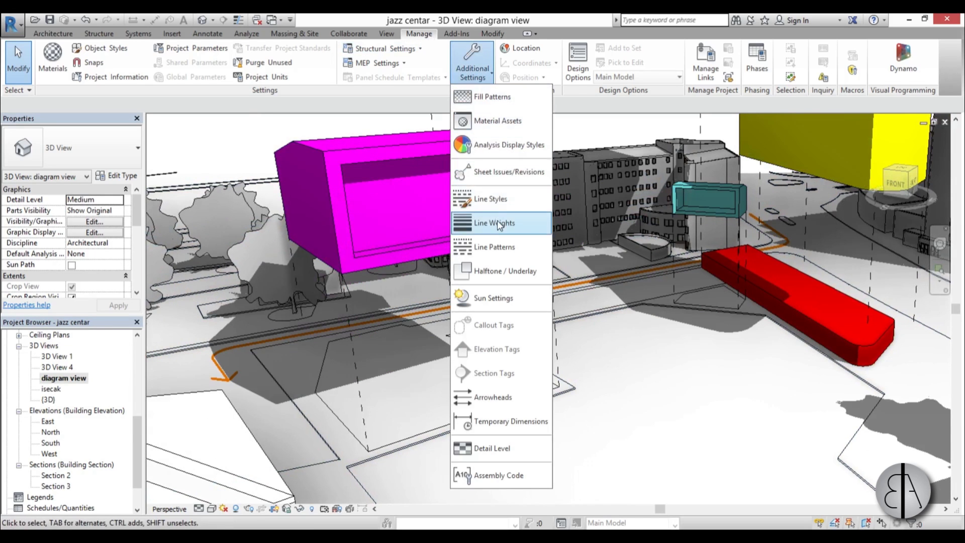
click(496, 204)
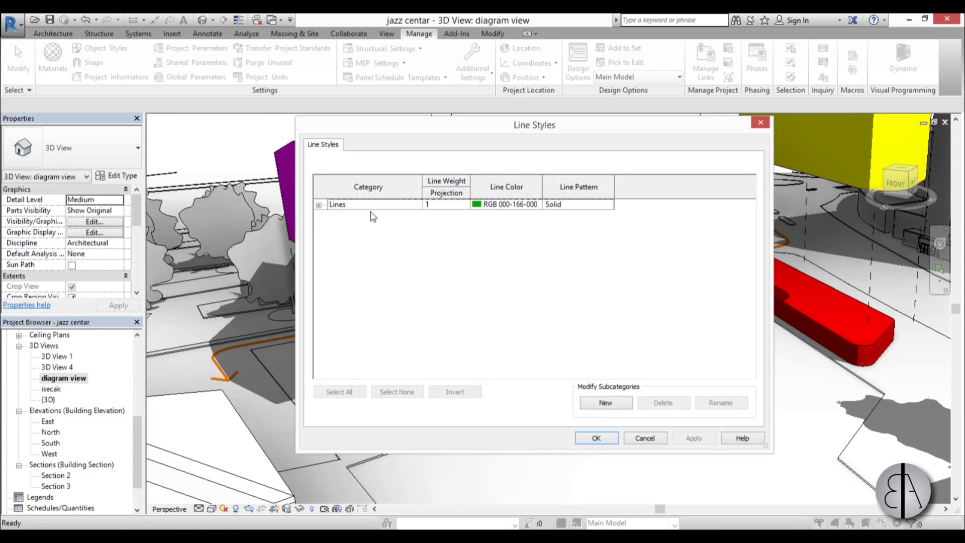
click(319, 205)
drag(754, 282, 756, 355)
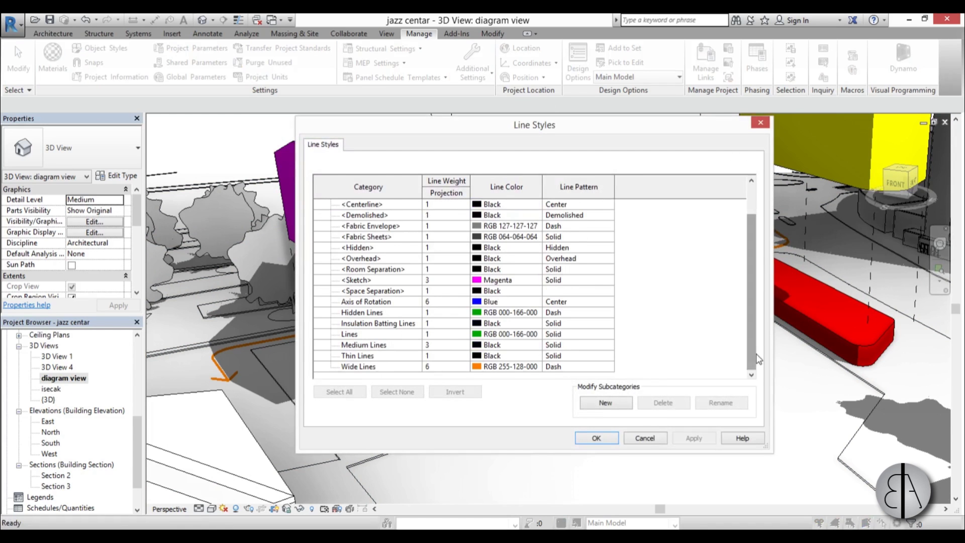
click(445, 347)
text(5)
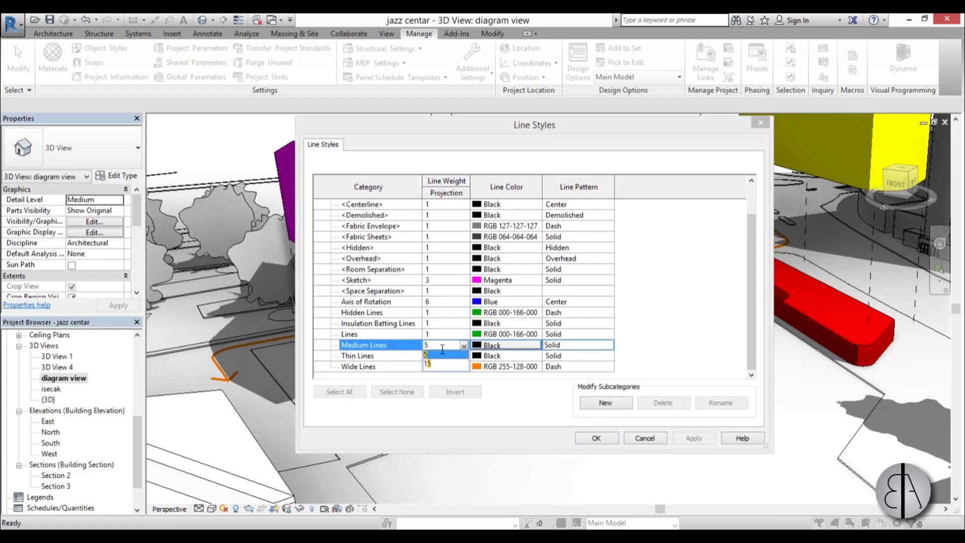
click(434, 354)
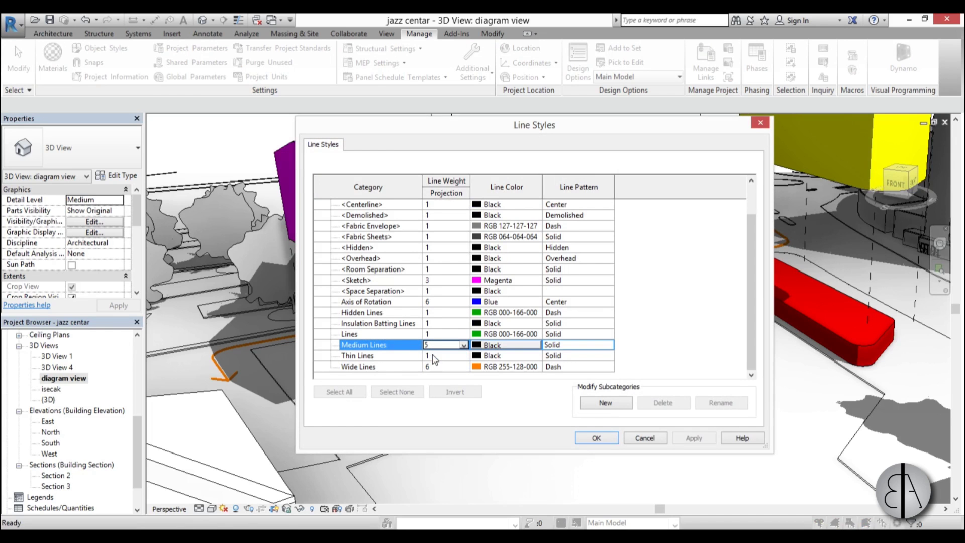
Step: Set the Medium Lines colour to blue and its line pattern to Dot, and apply the line style changes
click(516, 348)
click(487, 298)
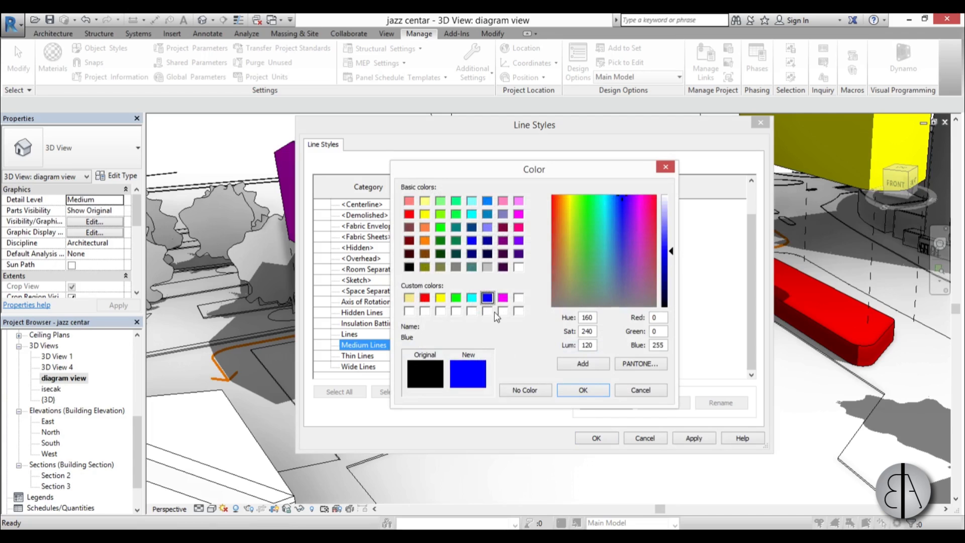
click(581, 387)
click(562, 345)
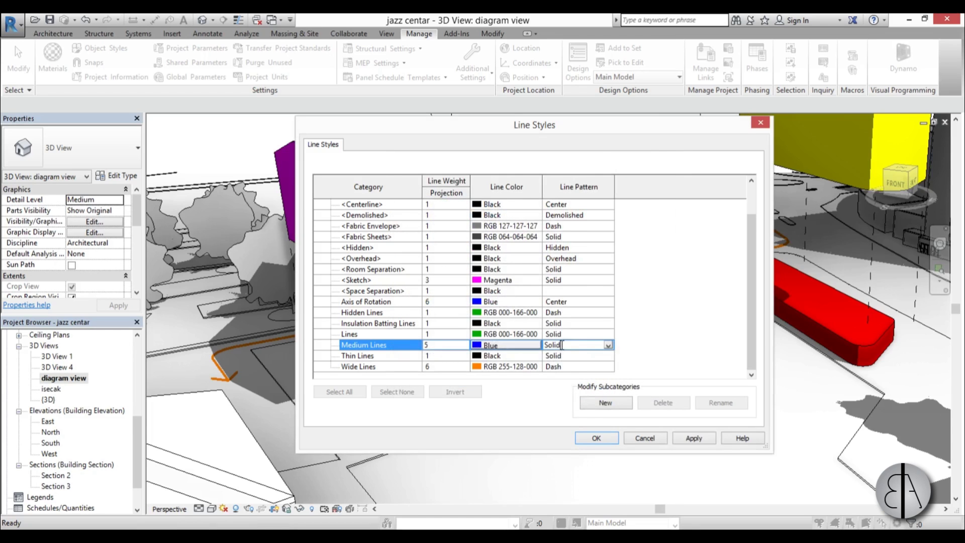
click(607, 346)
scroll(584, 385, down, 1)
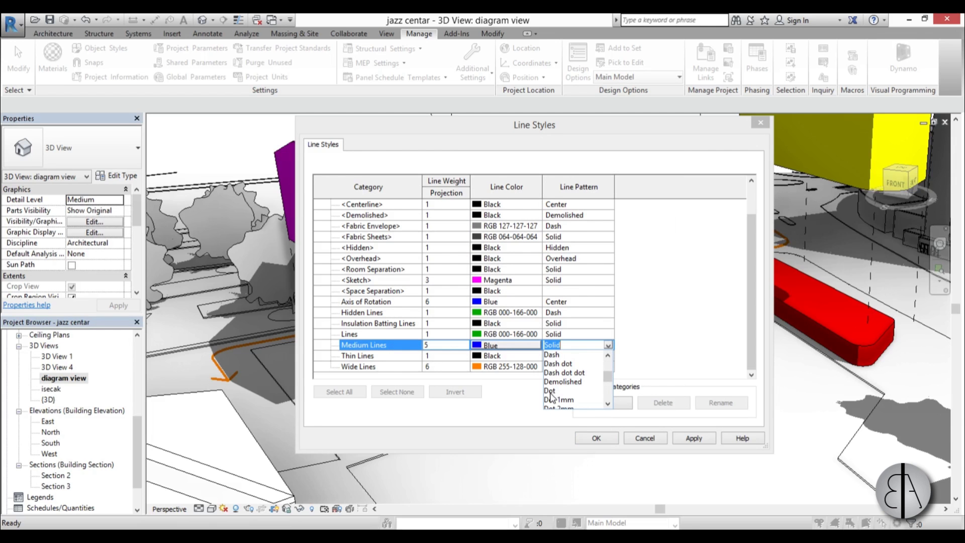
click(549, 391)
click(695, 438)
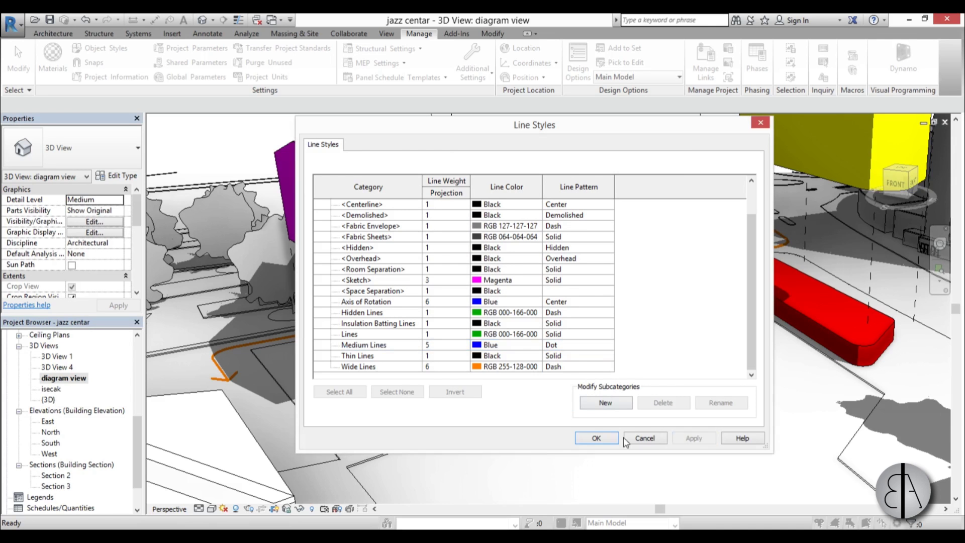
click(597, 438)
Step: Change the Medium Lines line pattern to the dot variant listed directly after Dot 1mm and apply the line styles
scroll(362, 438, up, 8)
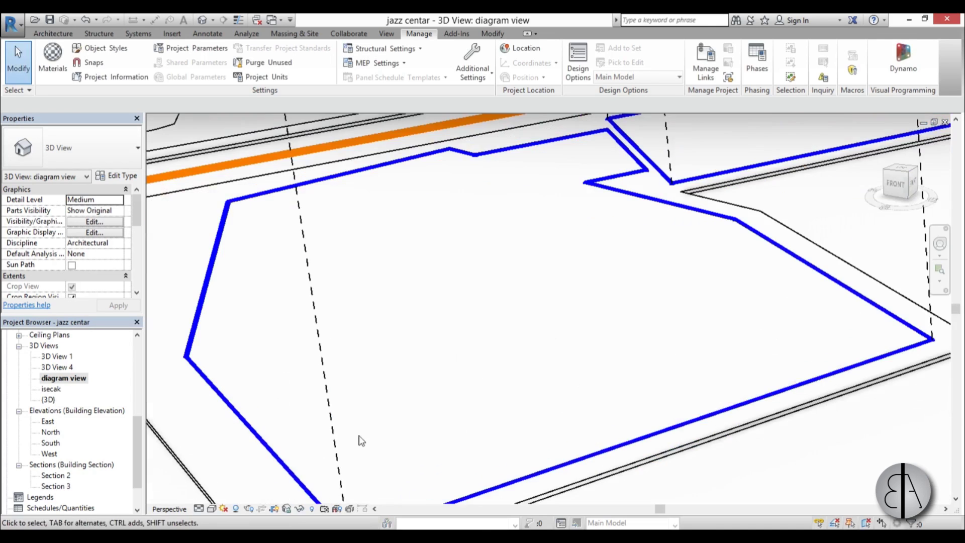
scroll(265, 469, down, 10)
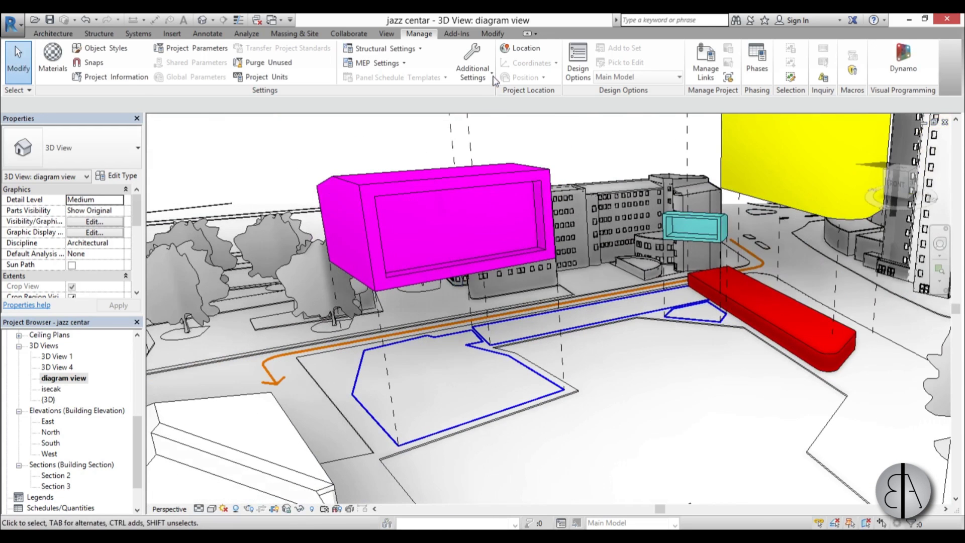
click(494, 78)
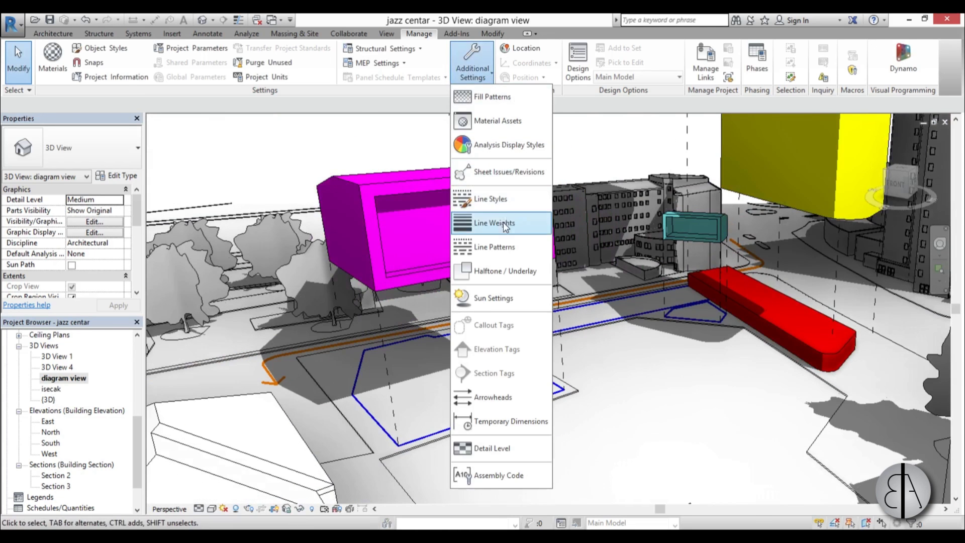
click(498, 199)
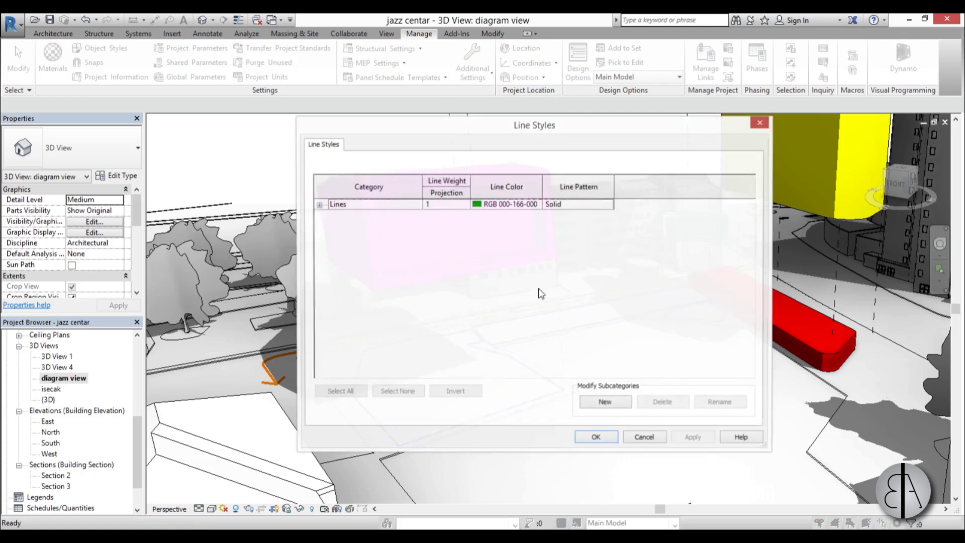
click(319, 205)
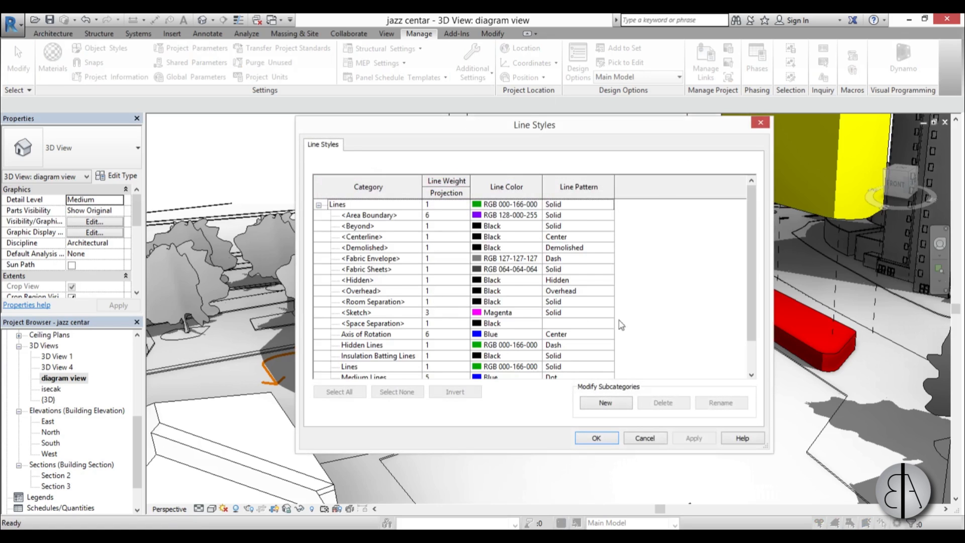
scroll(752, 284, down, 1)
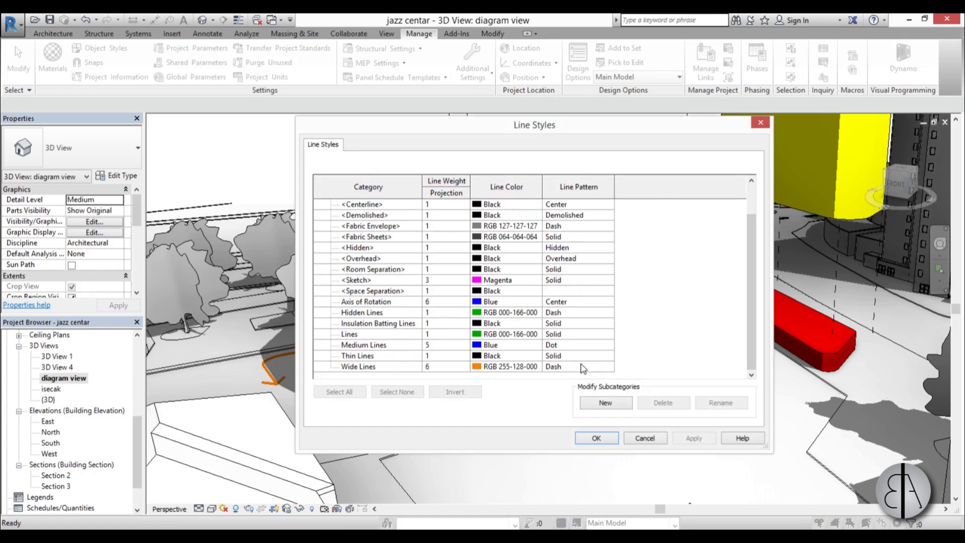
click(611, 346)
click(608, 345)
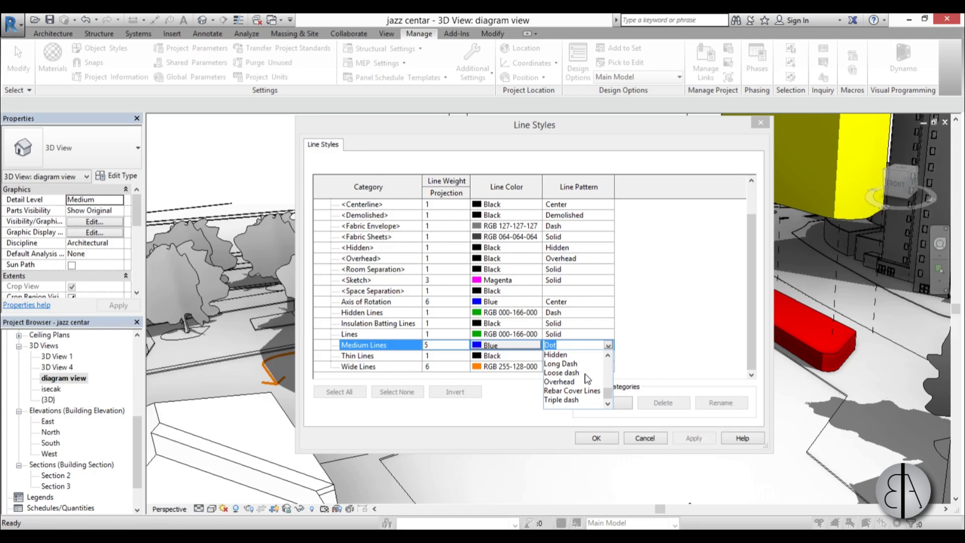
scroll(587, 380, up, 2)
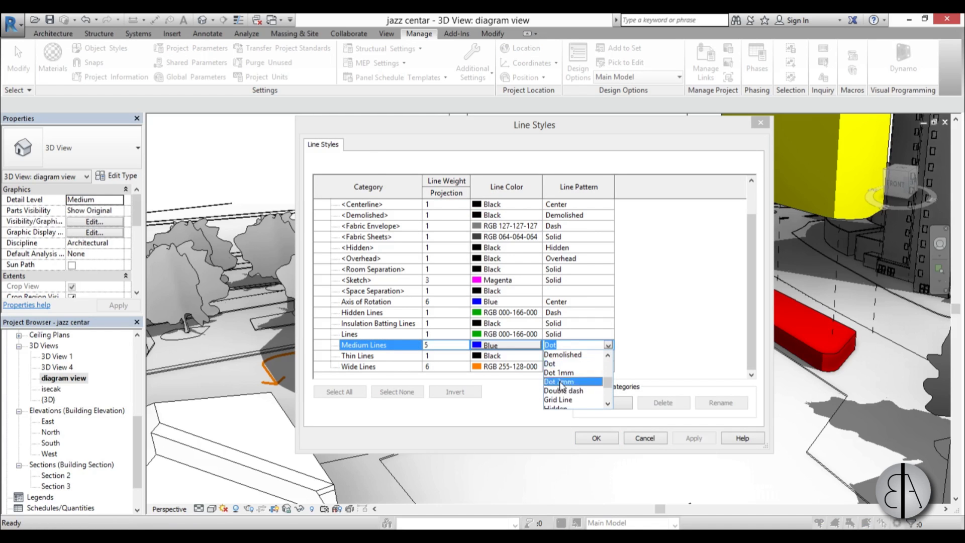
click(582, 382)
click(601, 442)
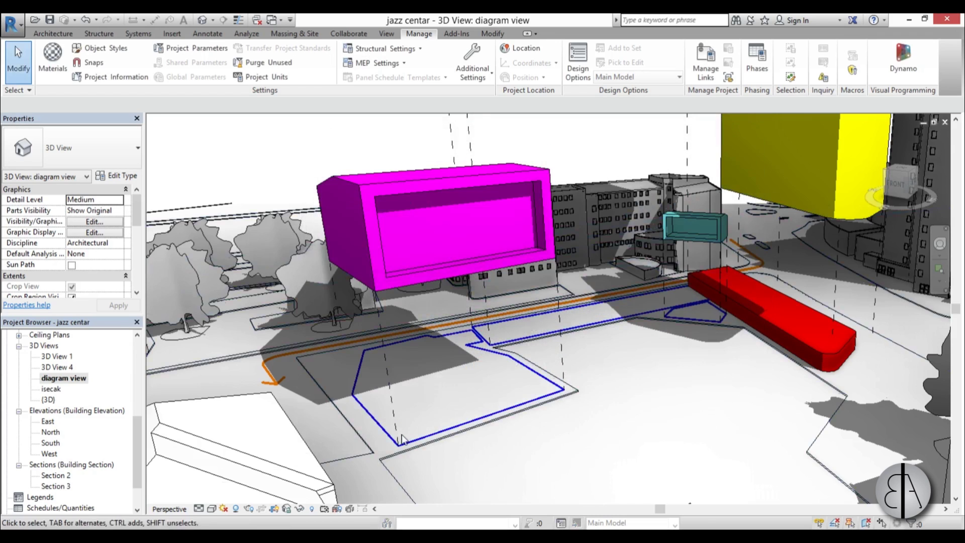
Step: Examine the restyled blue footprint outlines up close and within the whole exploded diagram
scroll(377, 425, up, 10)
click(381, 415)
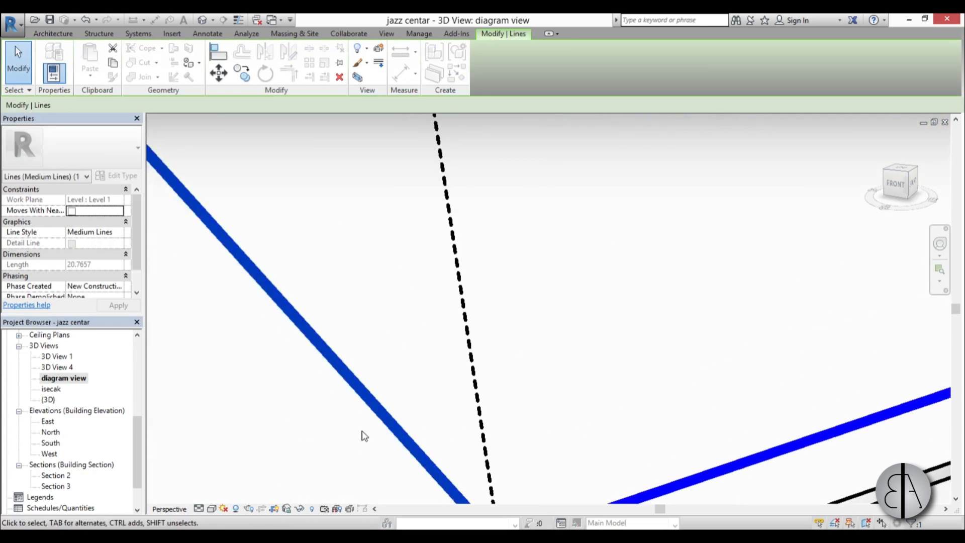
scroll(364, 432, down, 10)
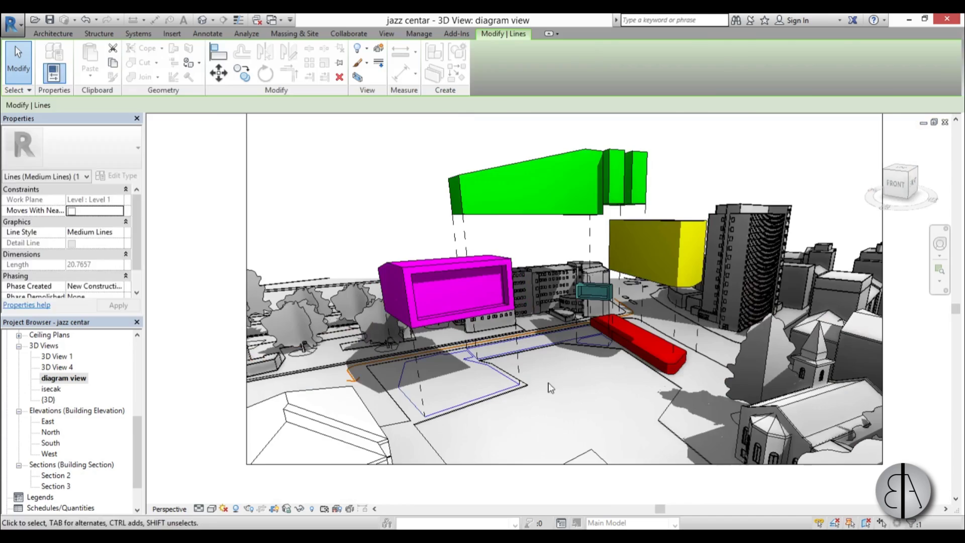
click(551, 388)
scroll(556, 337, up, 4)
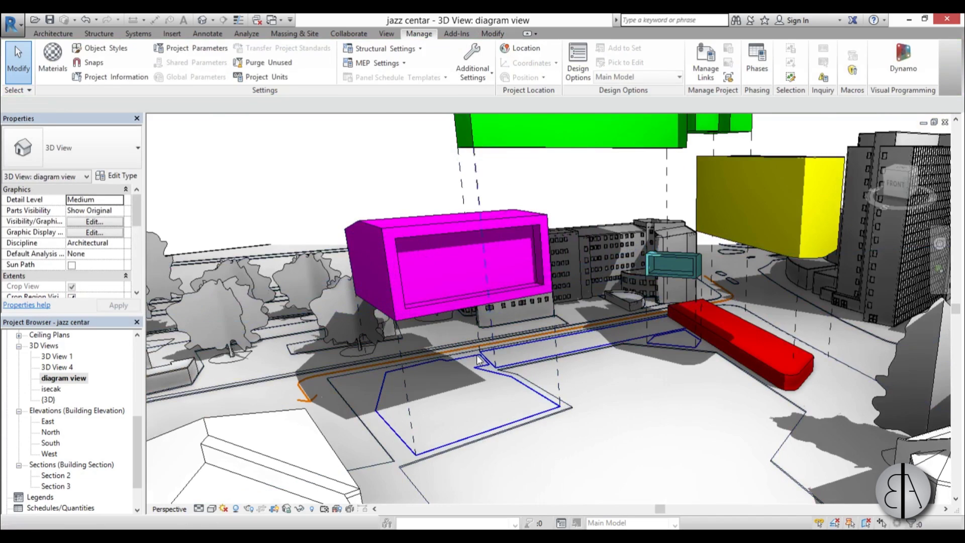
scroll(479, 325, down, 5)
scroll(532, 380, down, 6)
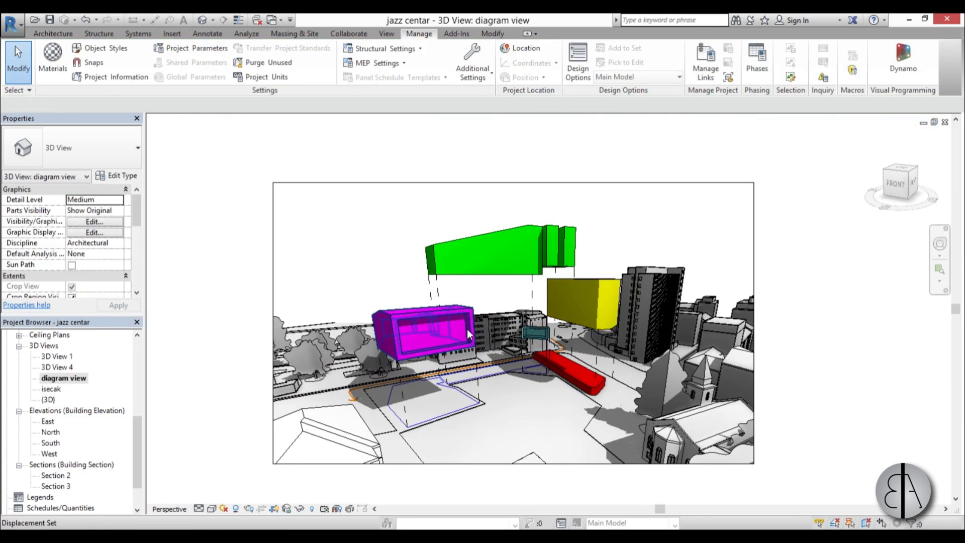
scroll(519, 259, up, 4)
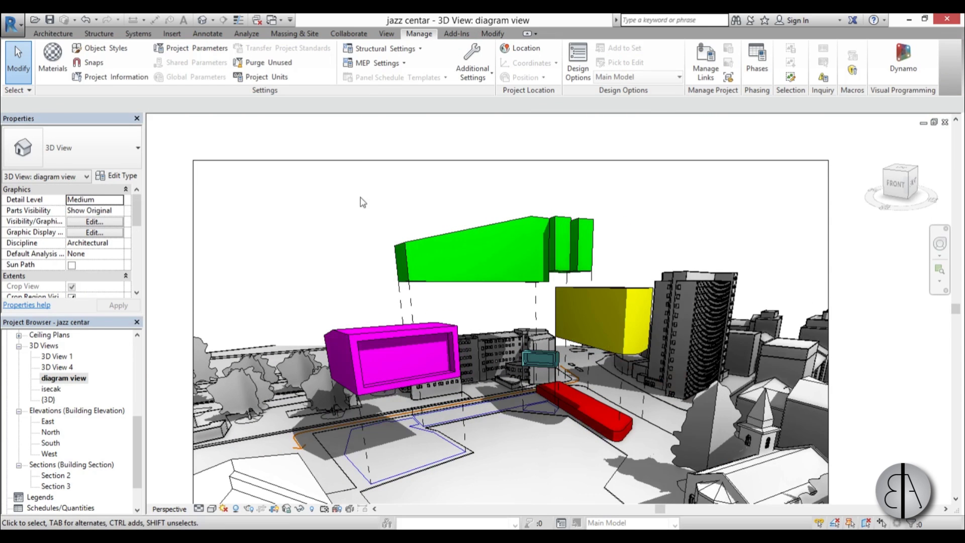
Step: Start a new sheet for the project from the browser's sheet list
click(220, 34)
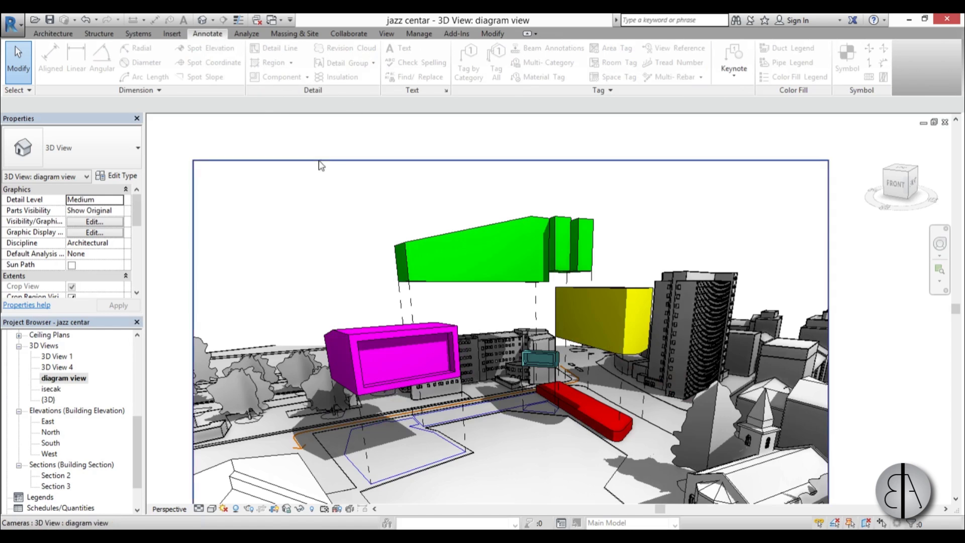
scroll(318, 161, down, 1)
middle_drag(372, 257, 379, 250)
drag(137, 440, 136, 458)
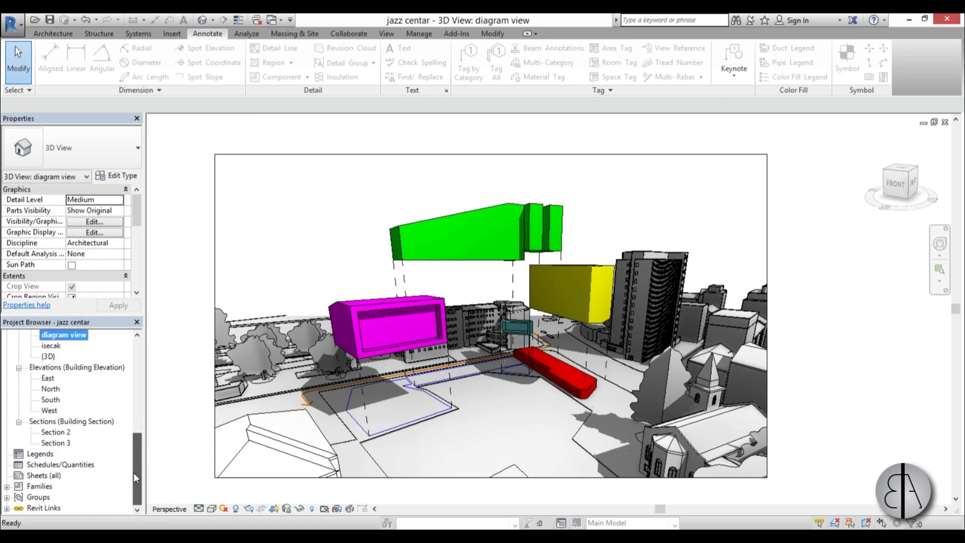
click(38, 475)
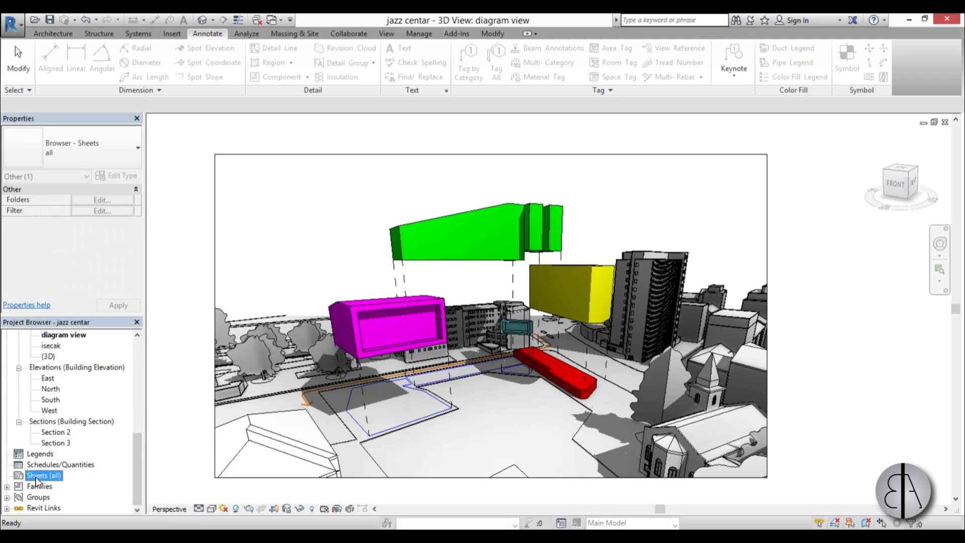
right_click(38, 480)
click(56, 485)
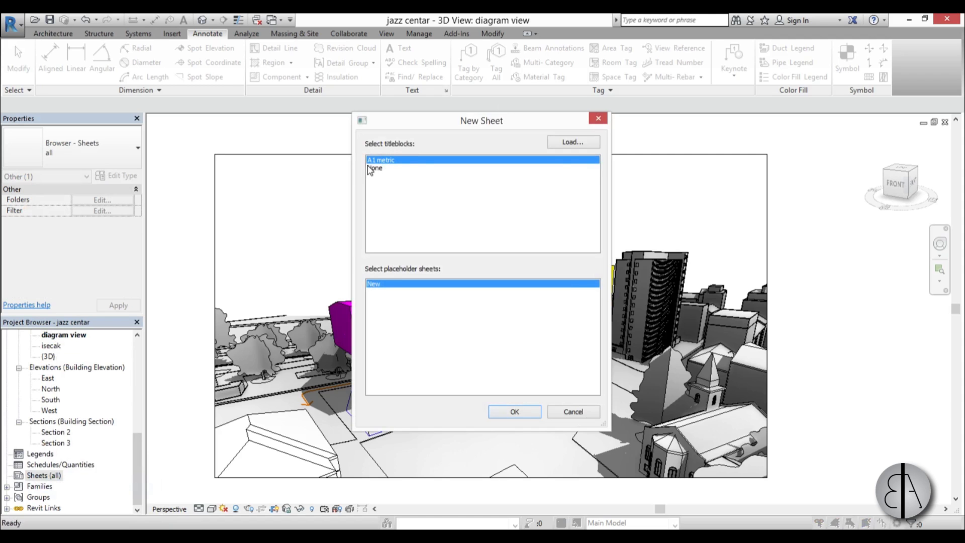
Step: Load the A3 metric title block from the US Metric Titleblocks library and create the new sheet with it
click(573, 143)
click(598, 134)
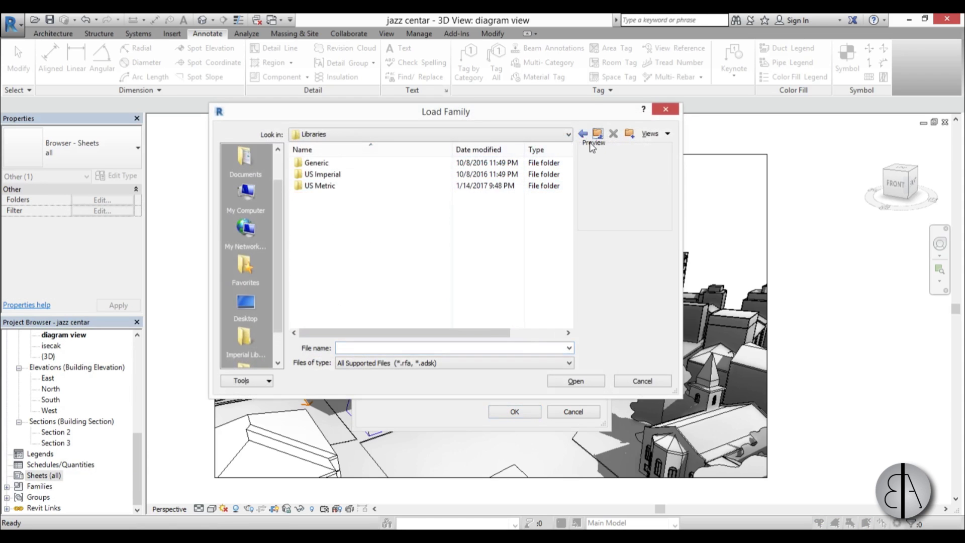
double_click(322, 186)
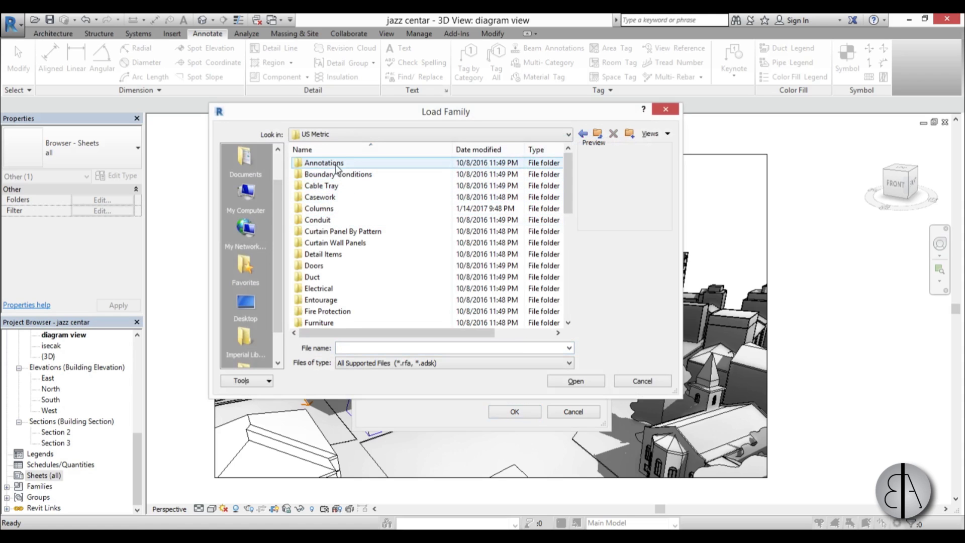
drag(565, 174, 563, 291)
double_click(329, 299)
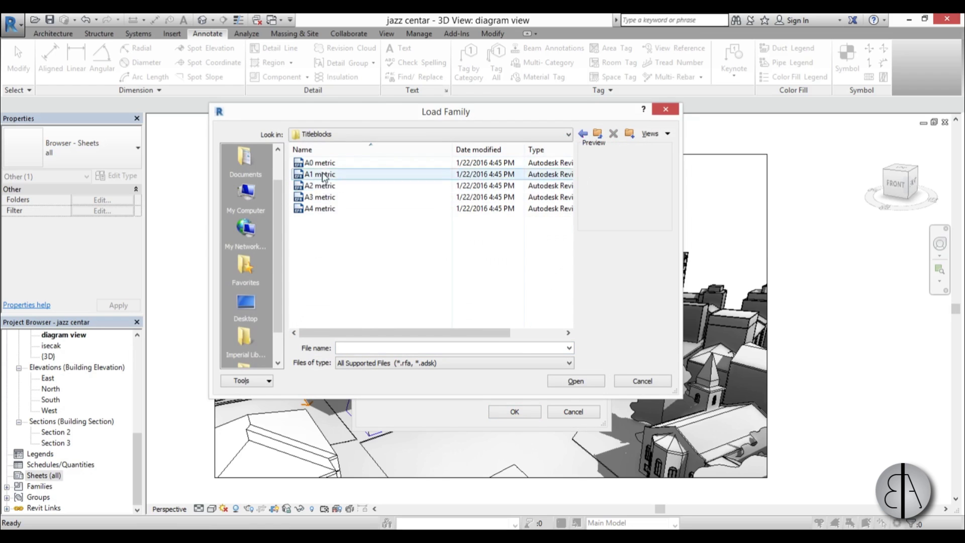
double_click(321, 199)
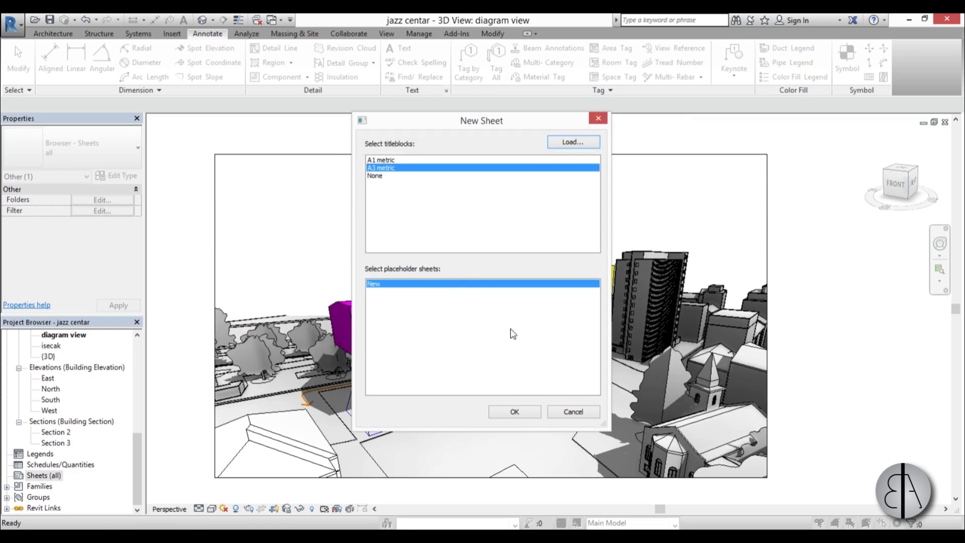
click(514, 411)
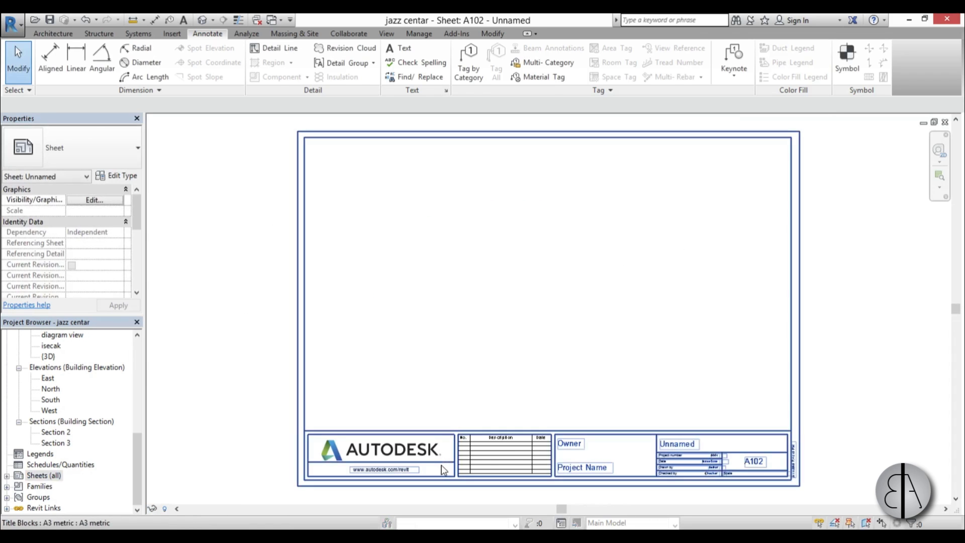
Step: Open the sheet's A3 metric title block for family editing
click(457, 347)
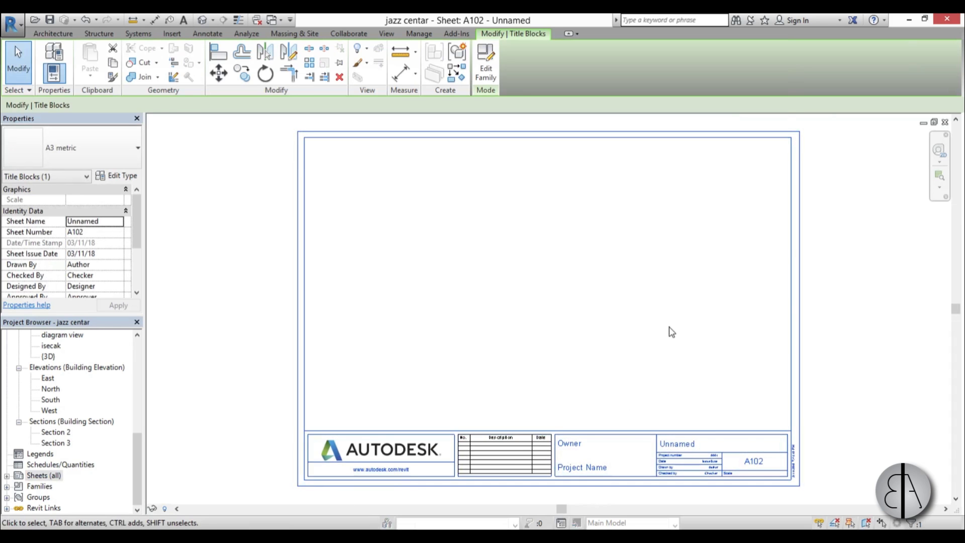
scroll(567, 310, down, 2)
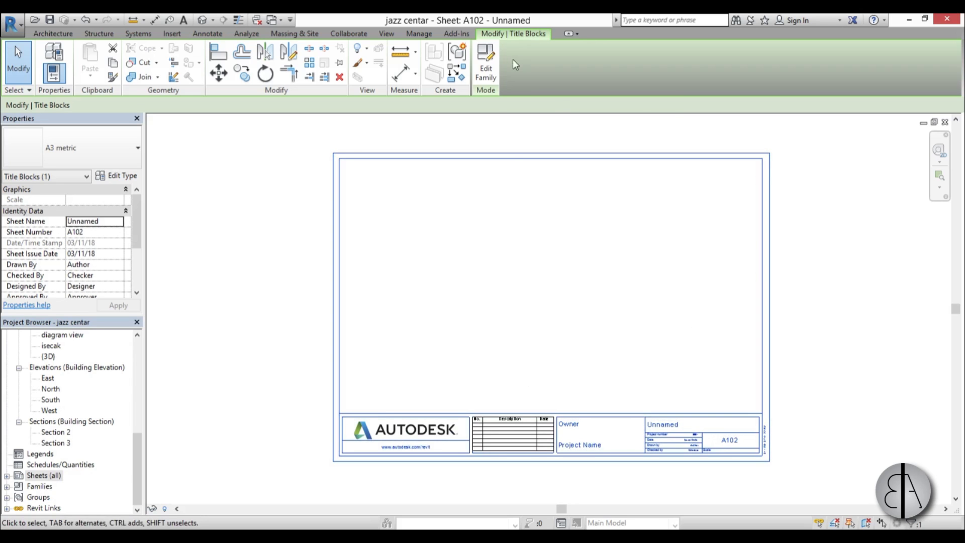
click(486, 75)
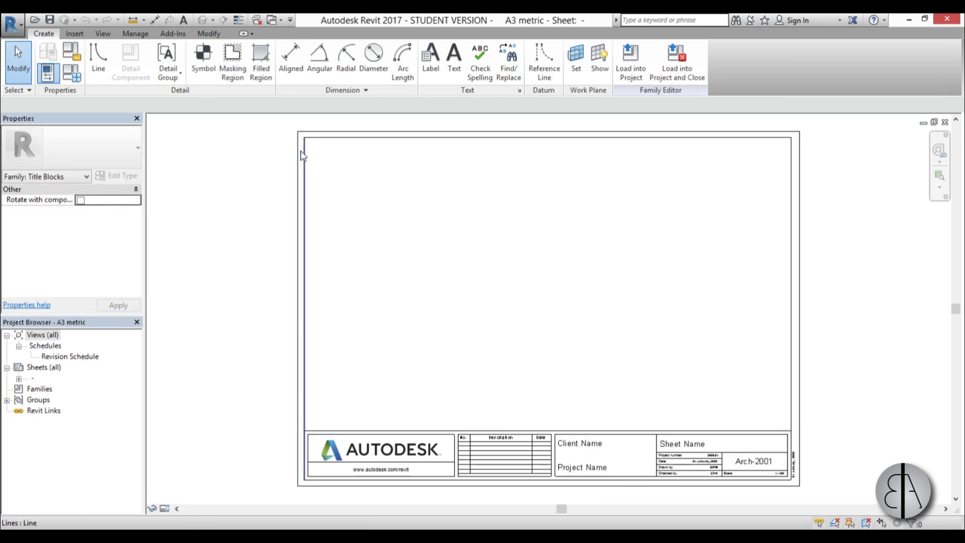
Step: Delete the title block's inner frame, logo, revision table, labels and vertical date text, keeping only the outer sheet border
scroll(306, 134, up, 3)
drag(306, 135, 588, 480)
scroll(341, 178, down, 3)
scroll(625, 372, up, 3)
scroll(588, 481, down, 3)
key(Delete)
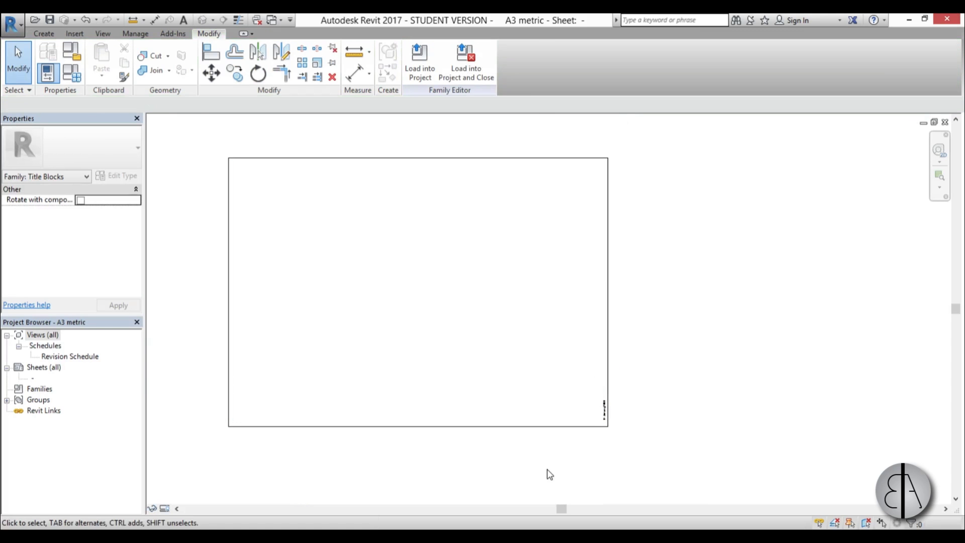
scroll(567, 438, up, 2)
click(619, 334)
key(Delete)
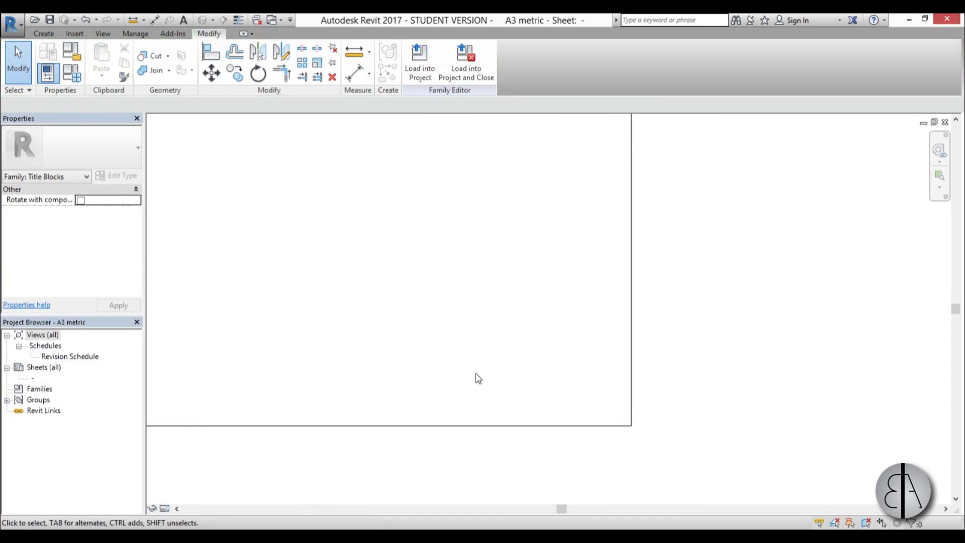
Step: Load the stripped A3 title block back into the jazz centar project, replacing the existing version
click(422, 76)
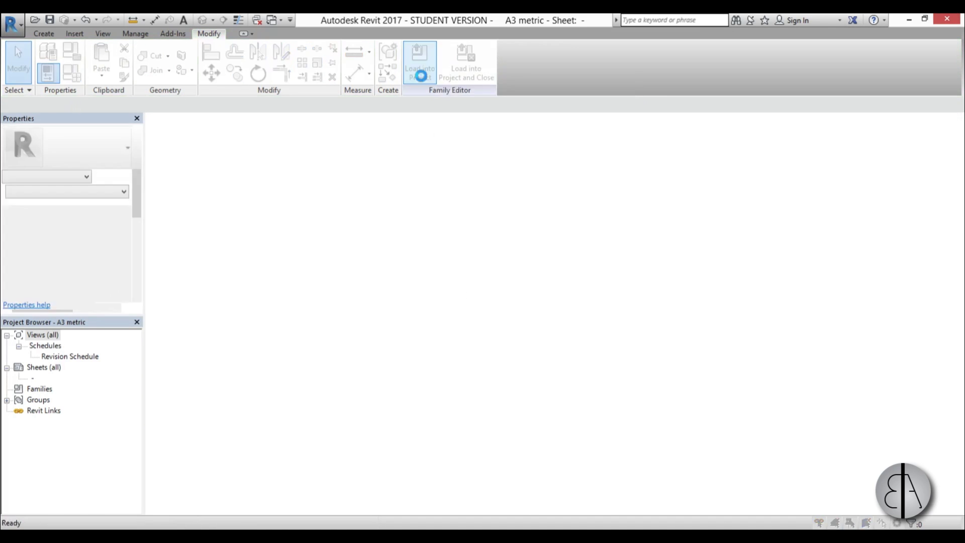
click(437, 269)
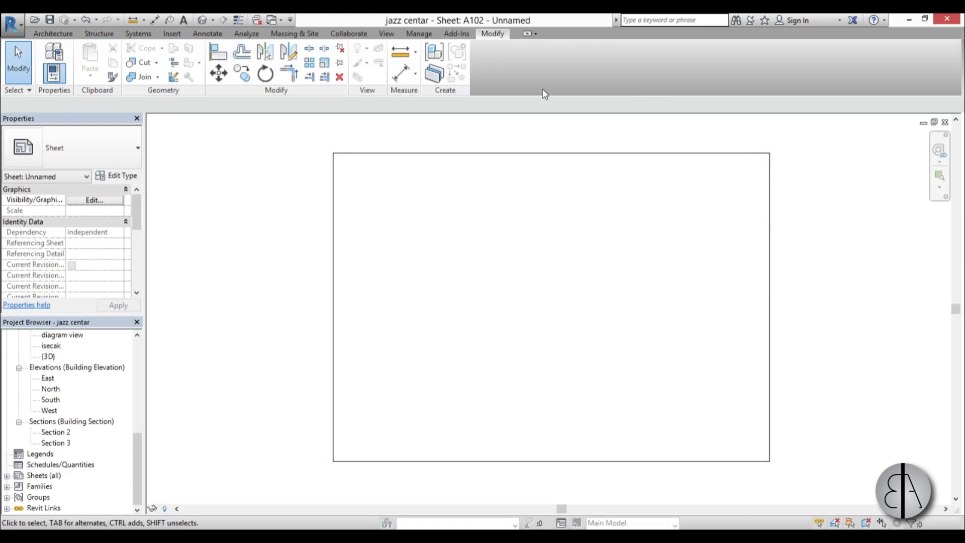
scroll(397, 205, down, 2)
scroll(492, 258, up, 2)
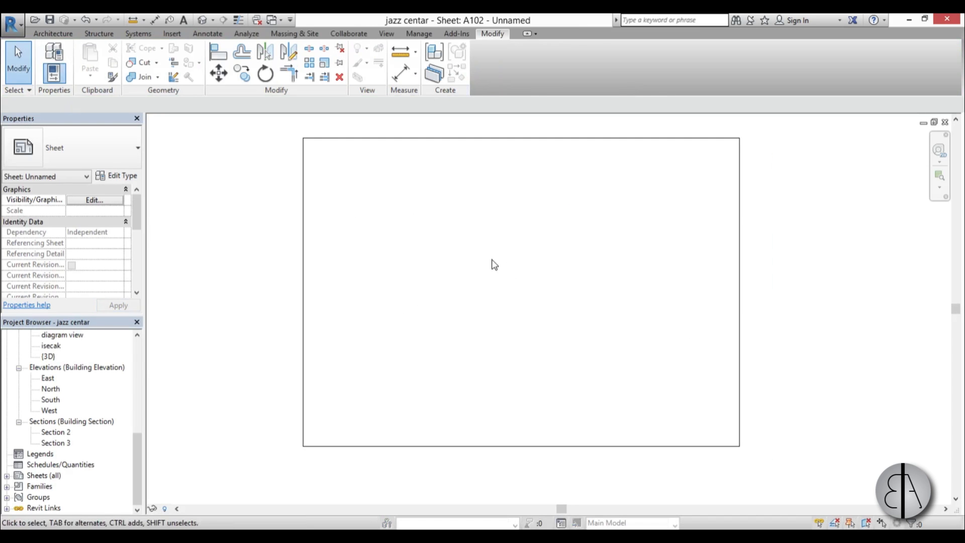
Step: Place the diagram view in the middle of the blank A3 sheet
scroll(140, 447, up, 4)
scroll(149, 442, down, 1)
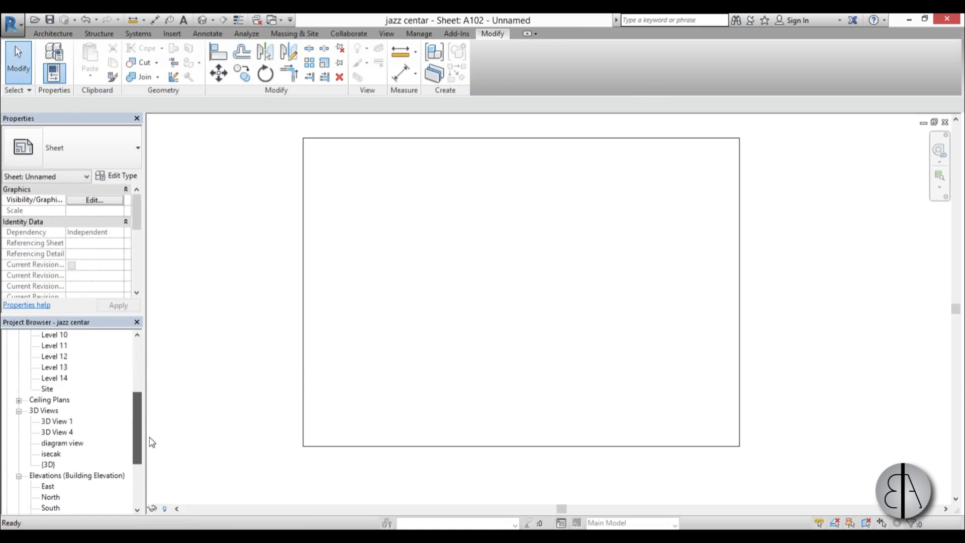
click(70, 451)
drag(63, 444, 336, 387)
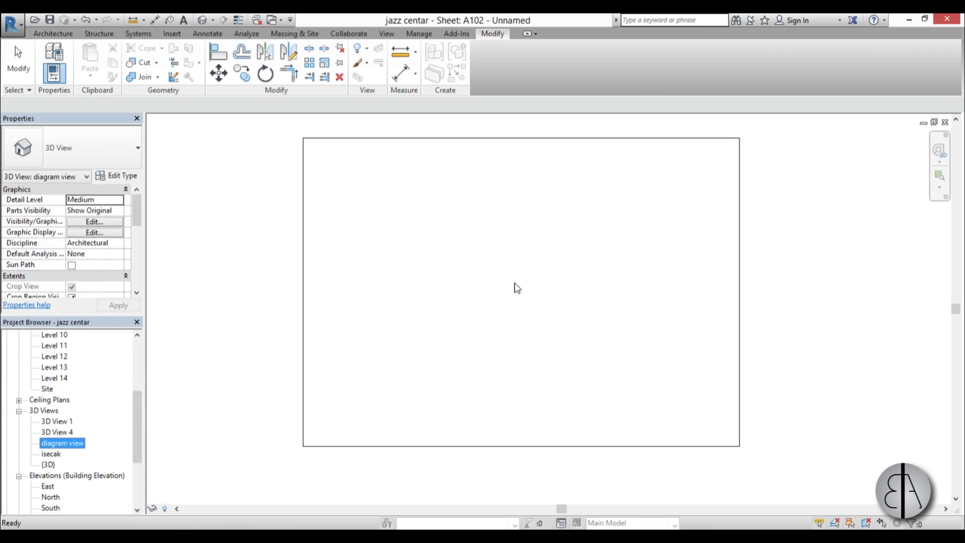
click(522, 288)
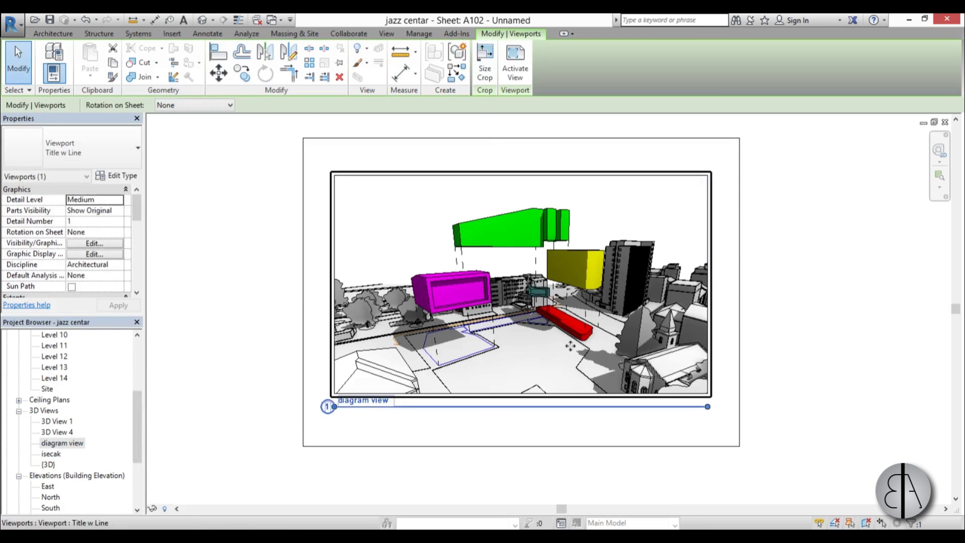
scroll(463, 430, up, 2)
scroll(460, 435, down, 2)
scroll(364, 400, up, 3)
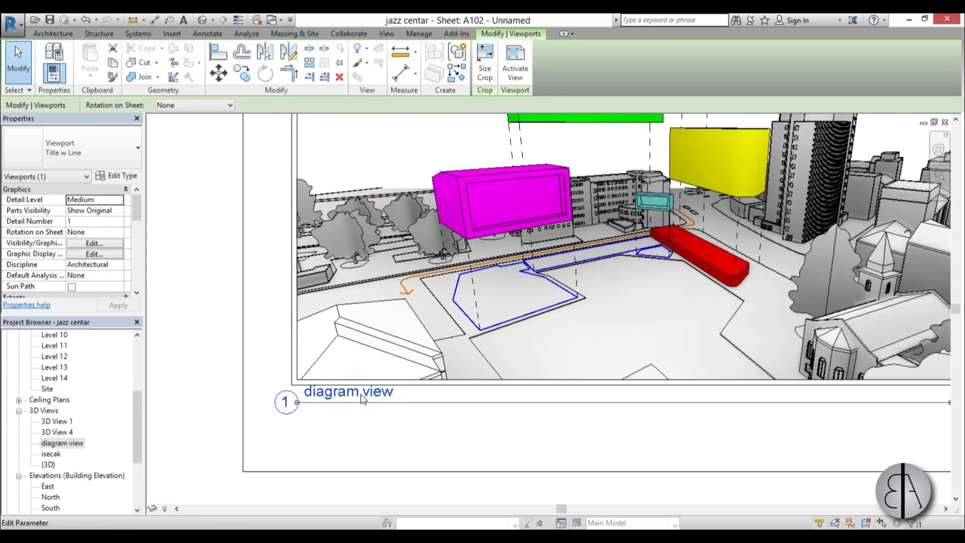
Step: Change the diagram viewport on the sheet to the No Title type
scroll(281, 409, down, 3)
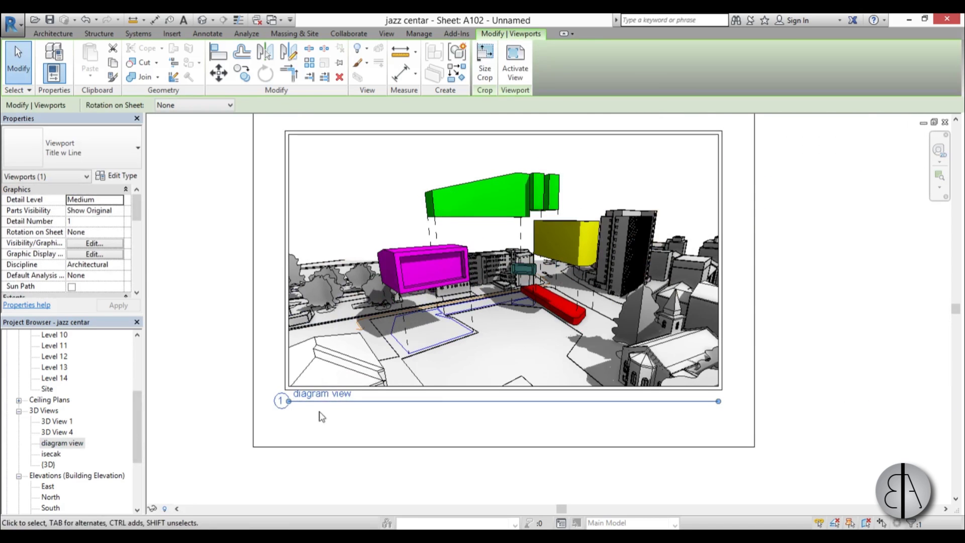
click(92, 149)
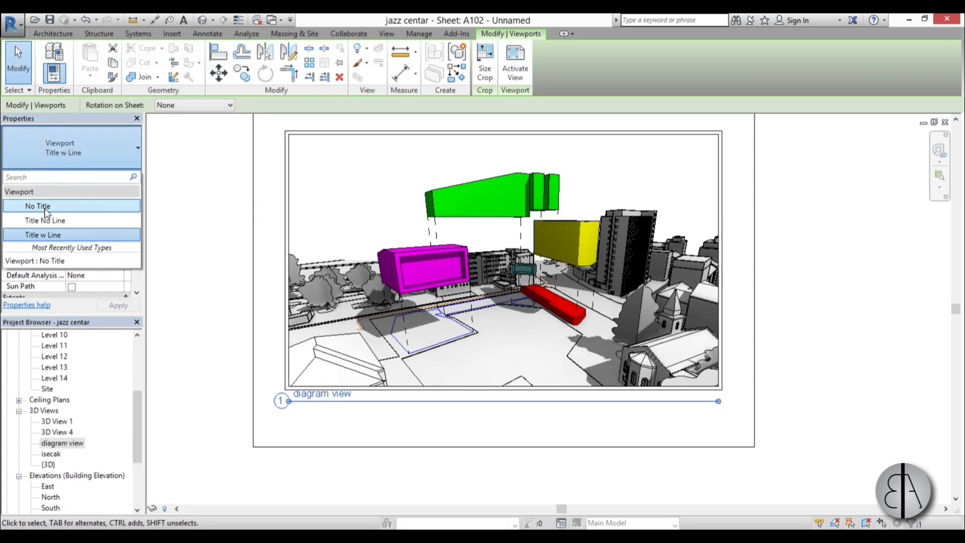
click(45, 207)
click(494, 446)
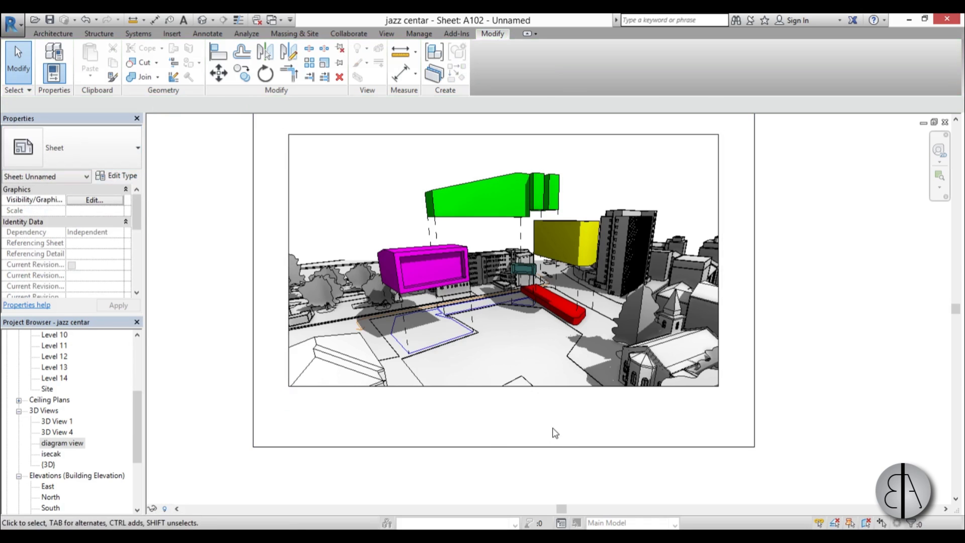
scroll(501, 324, down, 1)
scroll(399, 203, up, 1)
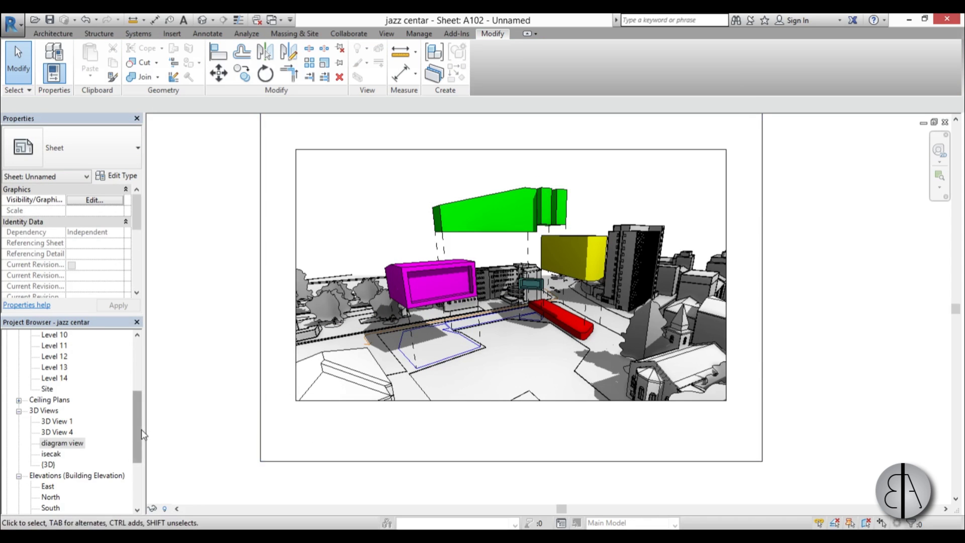
Step: Open the diagram view and turn off its crop region visibility
double_click(63, 443)
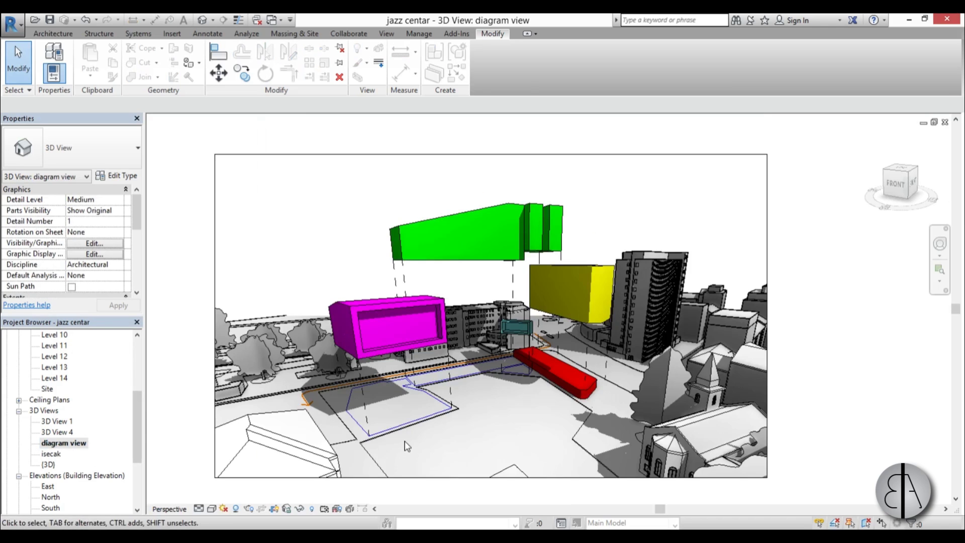
click(261, 154)
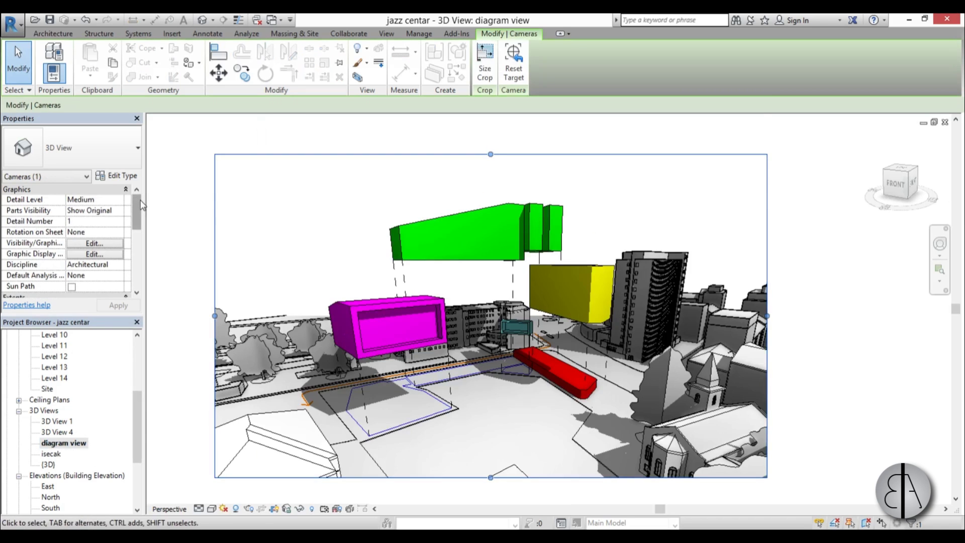
drag(136, 209, 136, 234)
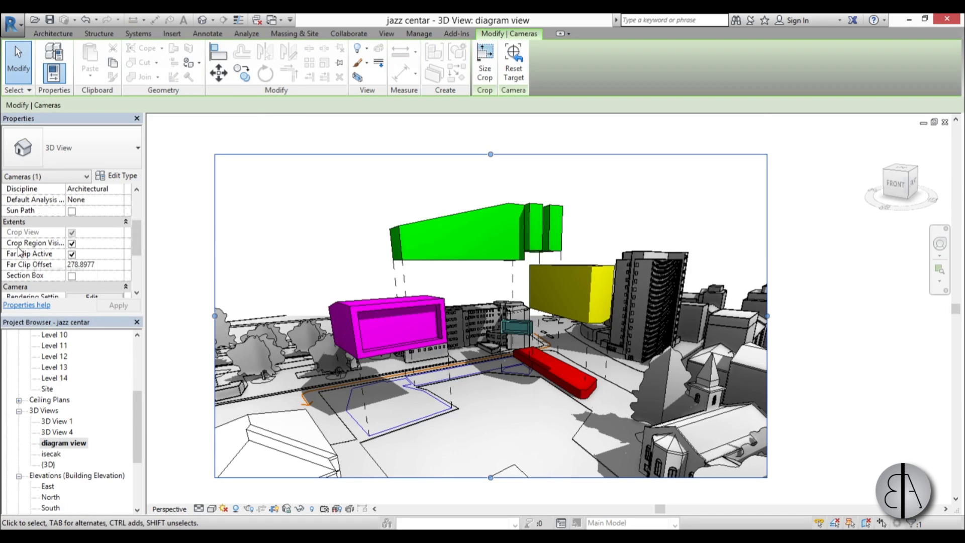
click(71, 244)
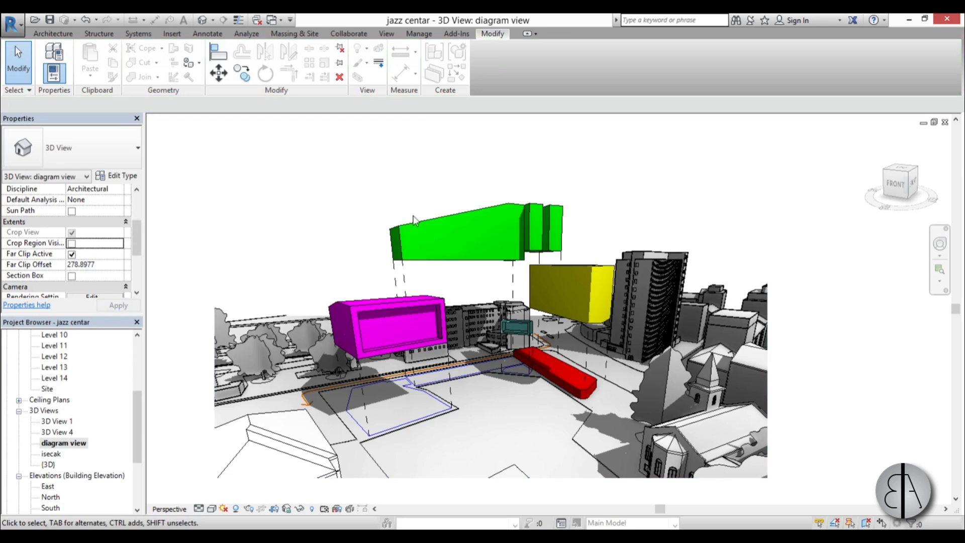
scroll(518, 196, down, 2)
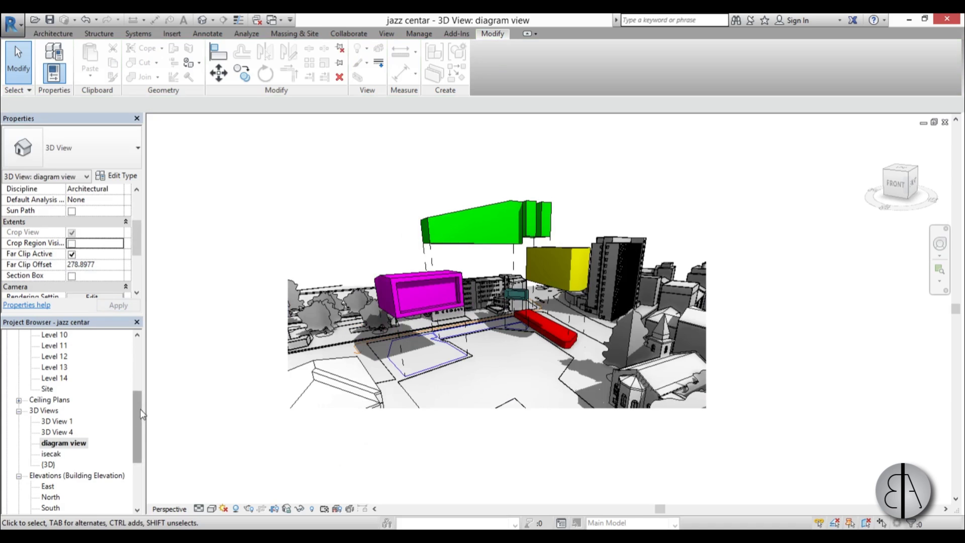
Step: Return to sheet A102 with the diagram
drag(141, 414, 141, 452)
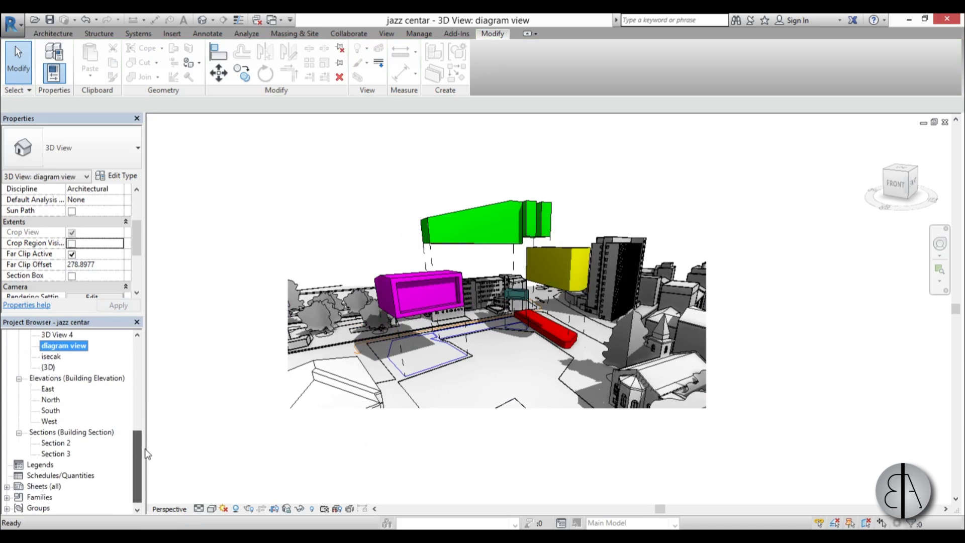
click(7, 487)
double_click(60, 497)
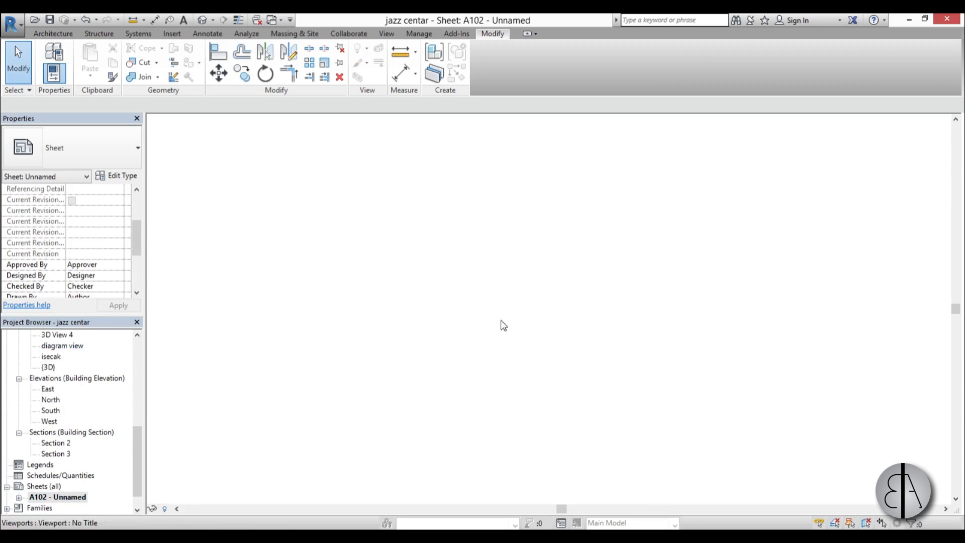
scroll(480, 284, down, 2)
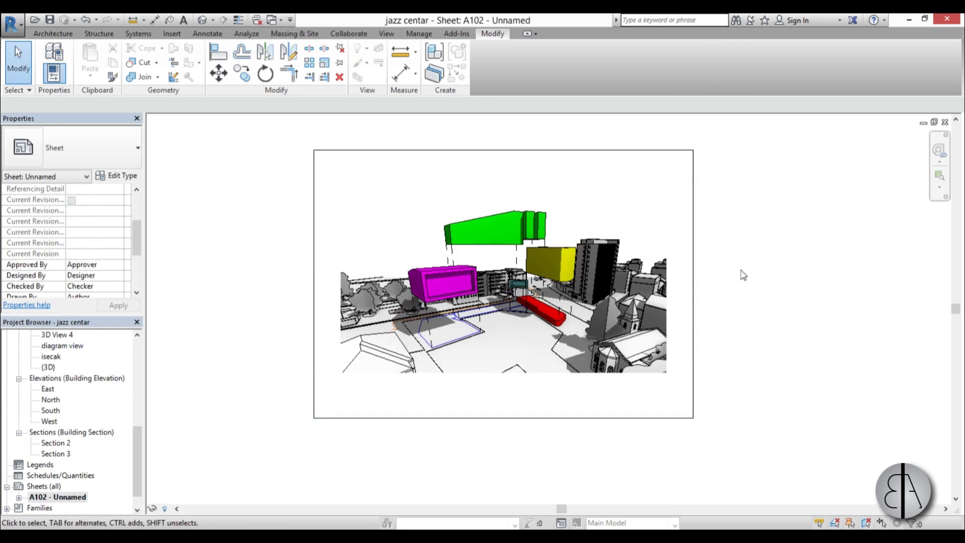
scroll(712, 262, up, 2)
middle_drag(713, 262, 733, 285)
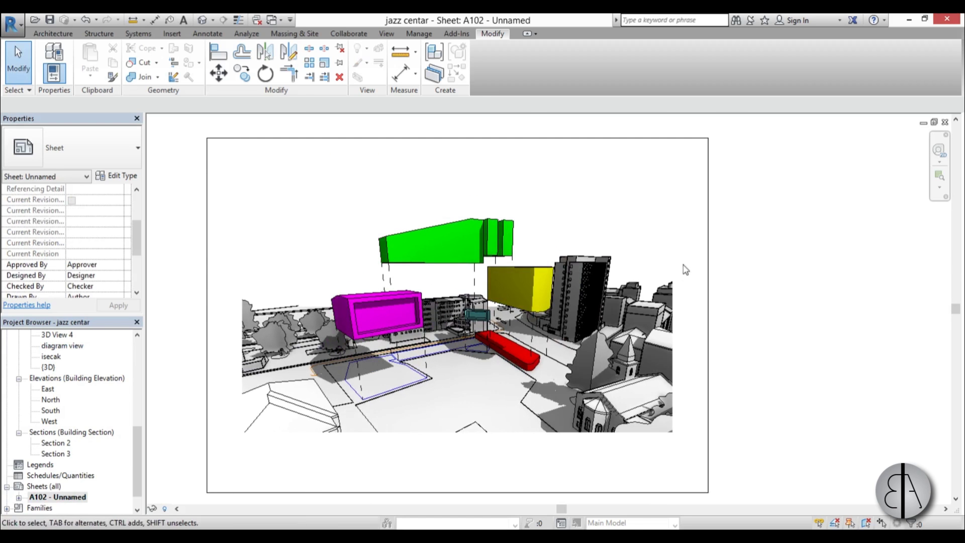
middle_drag(751, 236, 756, 232)
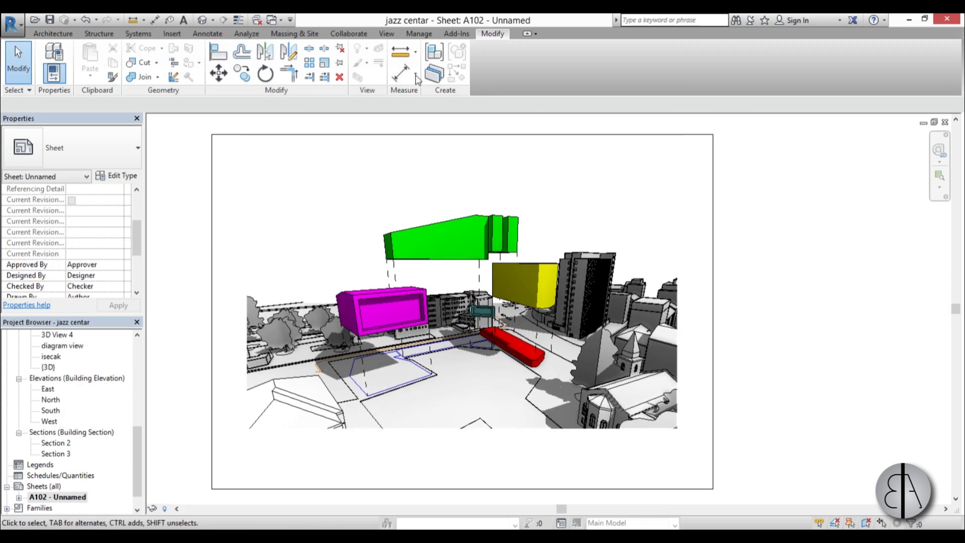
Step: Place the text note "School" on the lower part of the green mass, using the 2.5mm Arial type
click(207, 34)
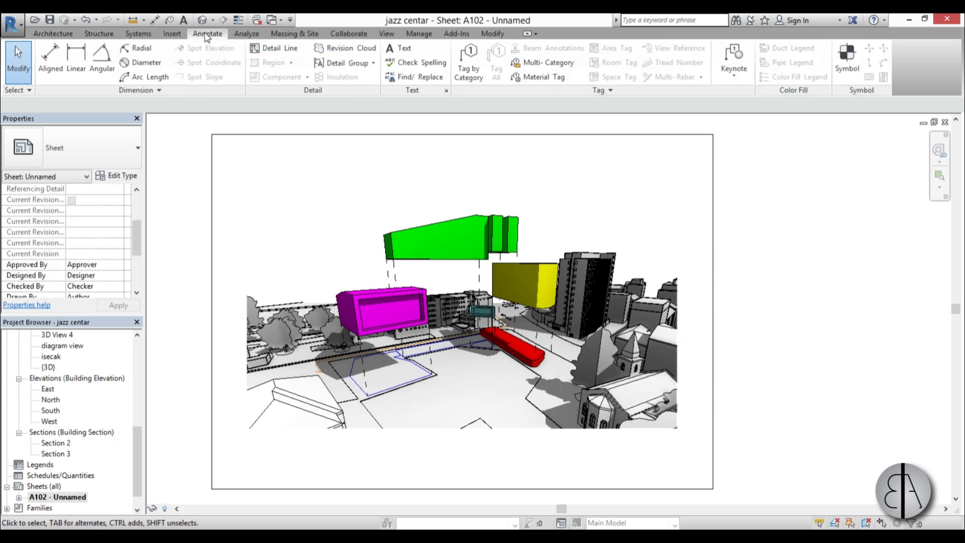
click(398, 48)
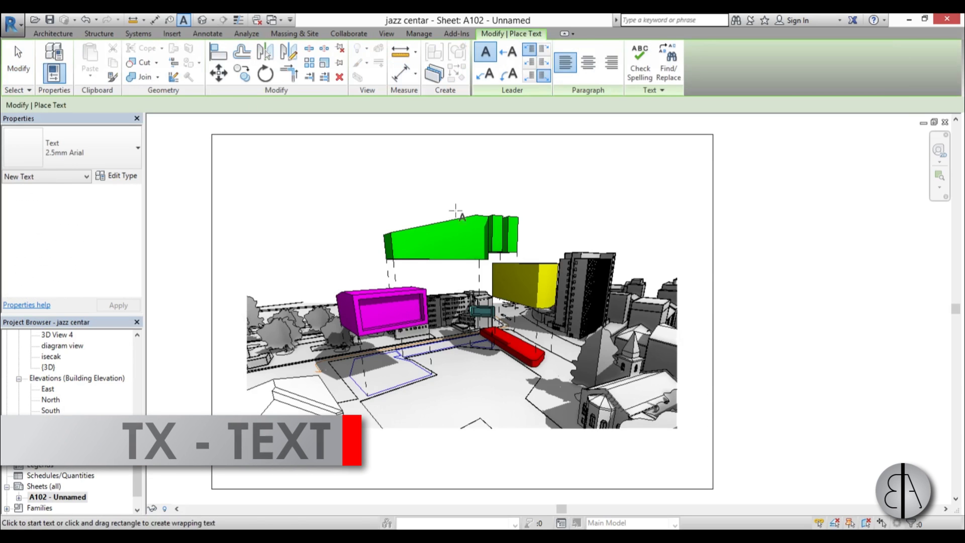
scroll(448, 221, up, 5)
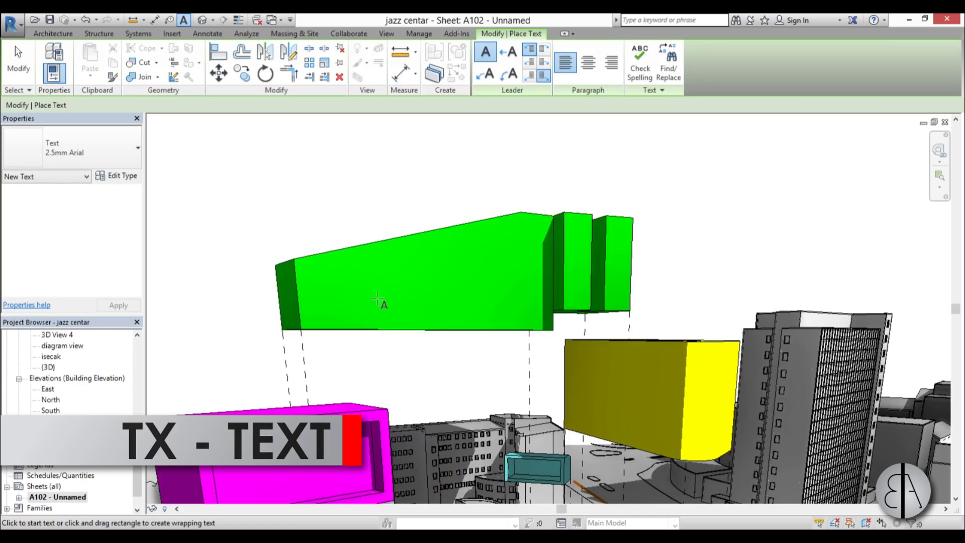
click(356, 294)
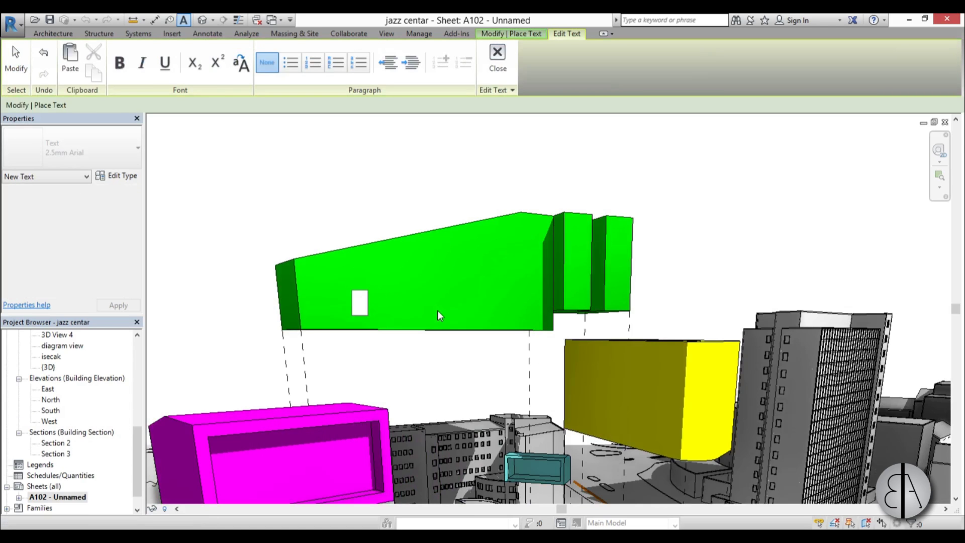
text(School)
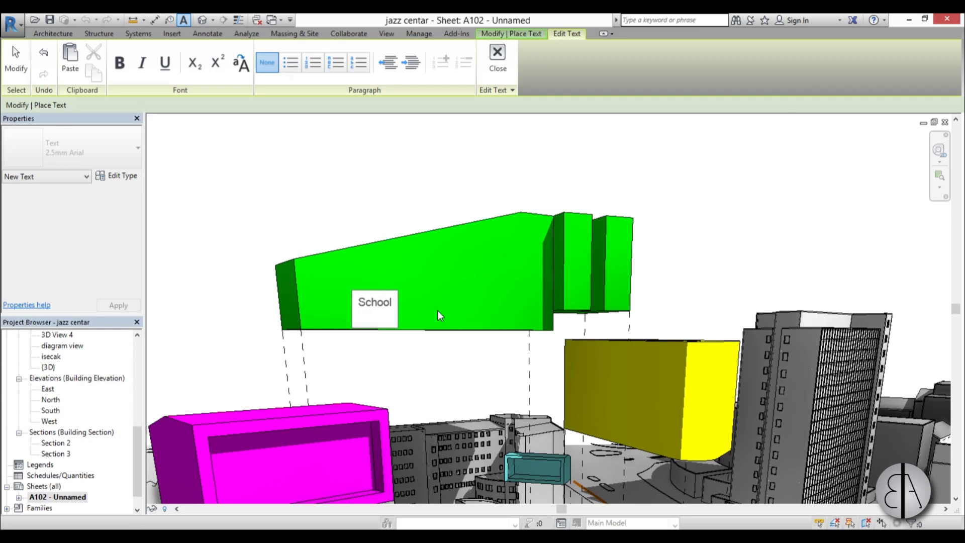
click(16, 60)
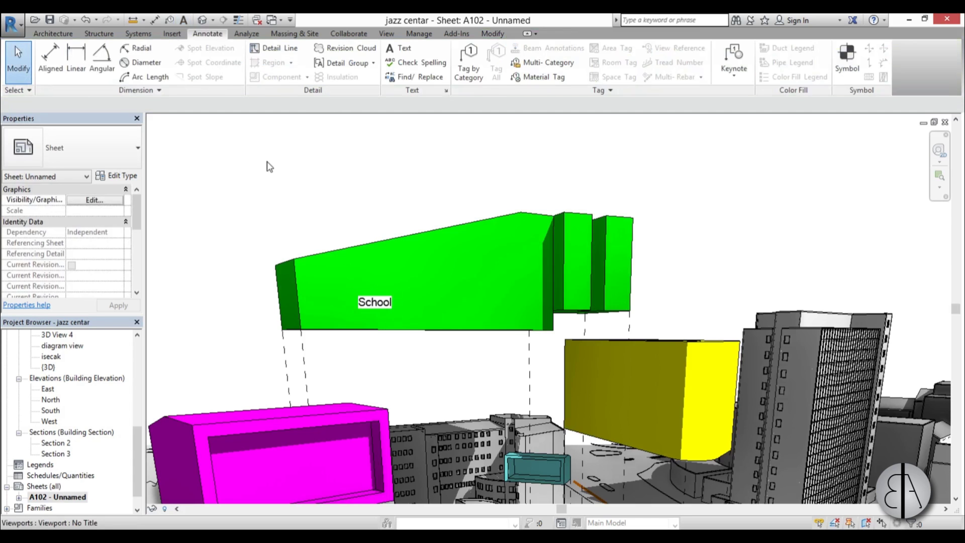
Step: Turn off Keep Readable for the School text note
click(406, 301)
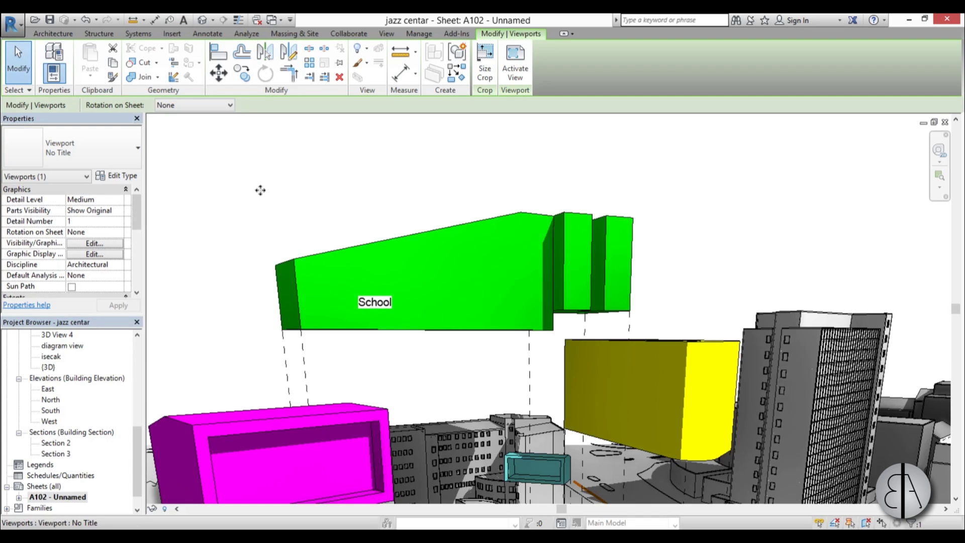
scroll(435, 191, down, 5)
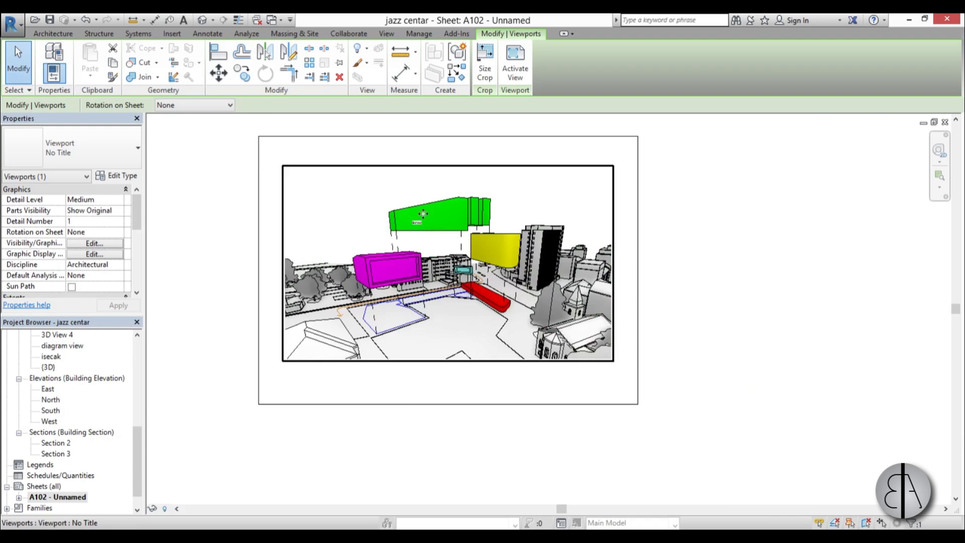
scroll(415, 215, up, 3)
scroll(414, 174, down, 3)
scroll(418, 162, down, 2)
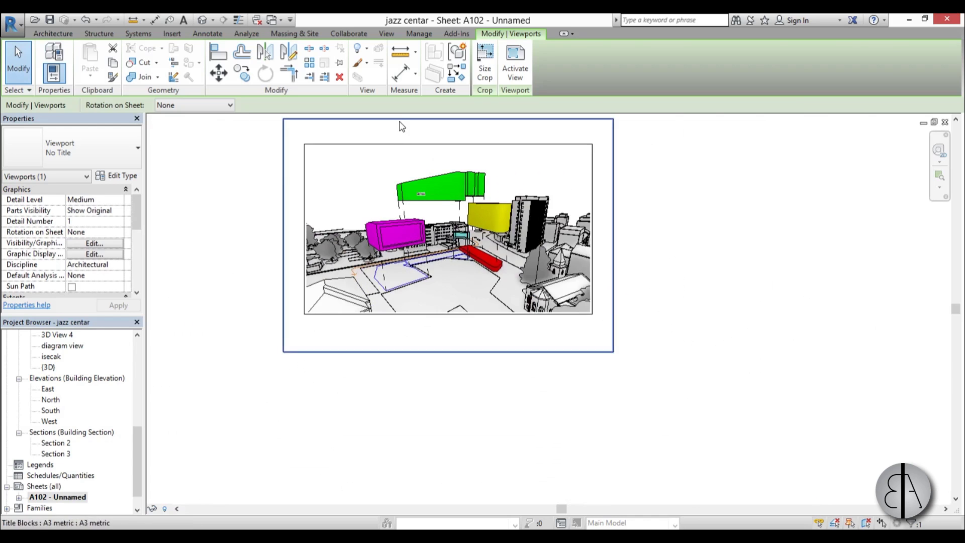
click(399, 134)
key(Escape)
click(428, 191)
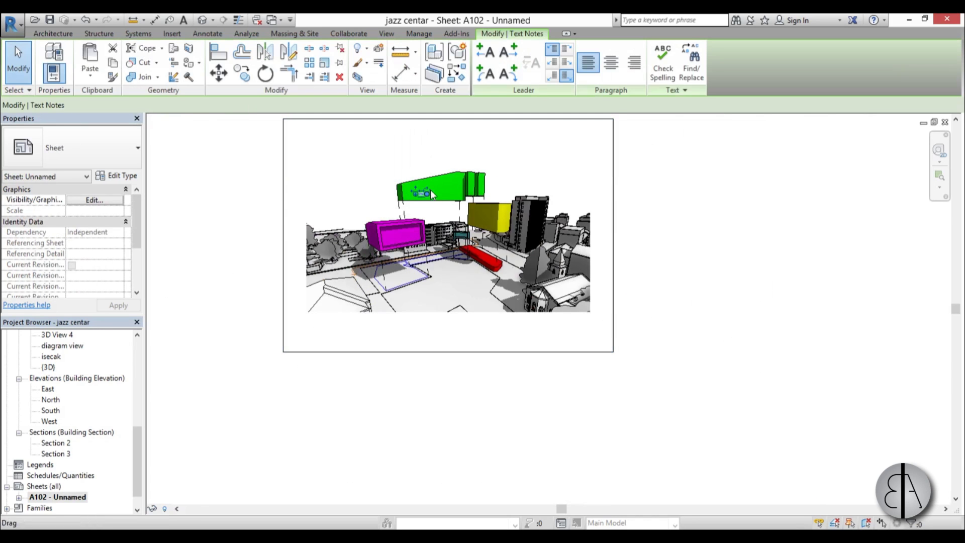
scroll(424, 189, up, 5)
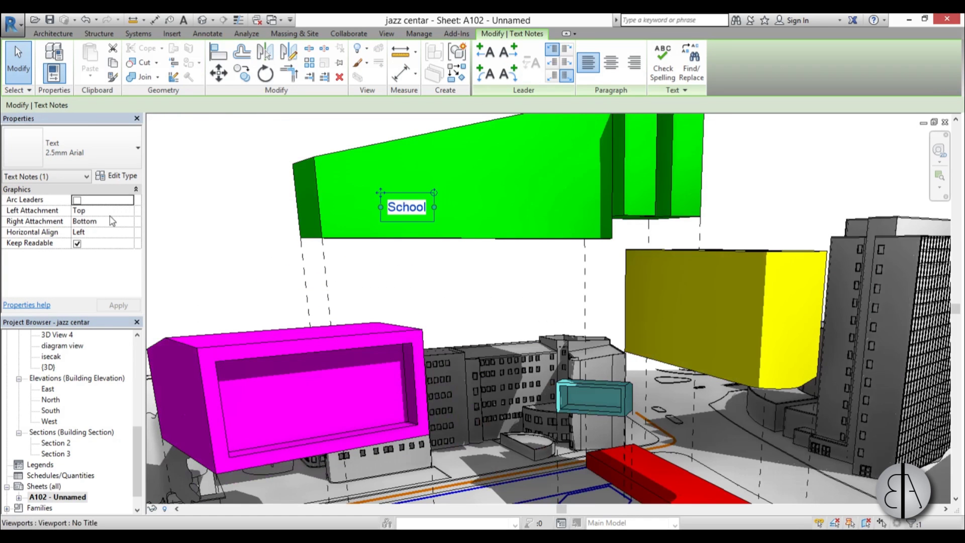
click(77, 243)
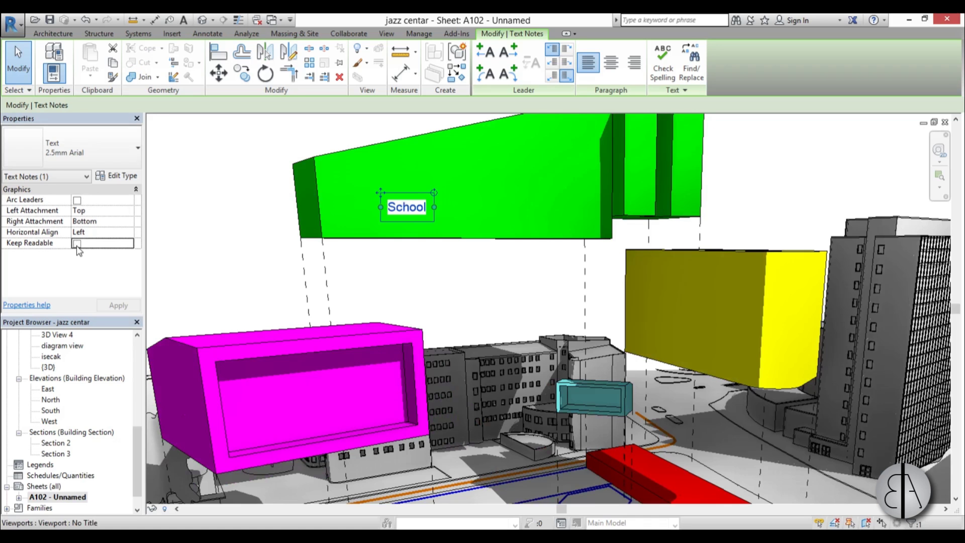
click(408, 253)
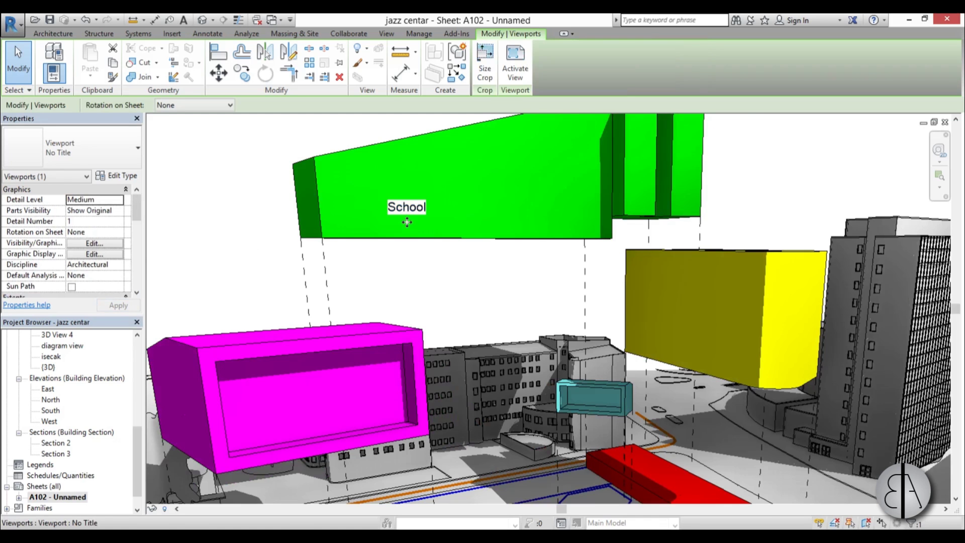
Step: Set the background of the School note's 2.5mm Arial text type to Transparent
scroll(407, 222, up, 3)
scroll(413, 198, down, 6)
middle_drag(413, 194, 420, 265)
click(389, 168)
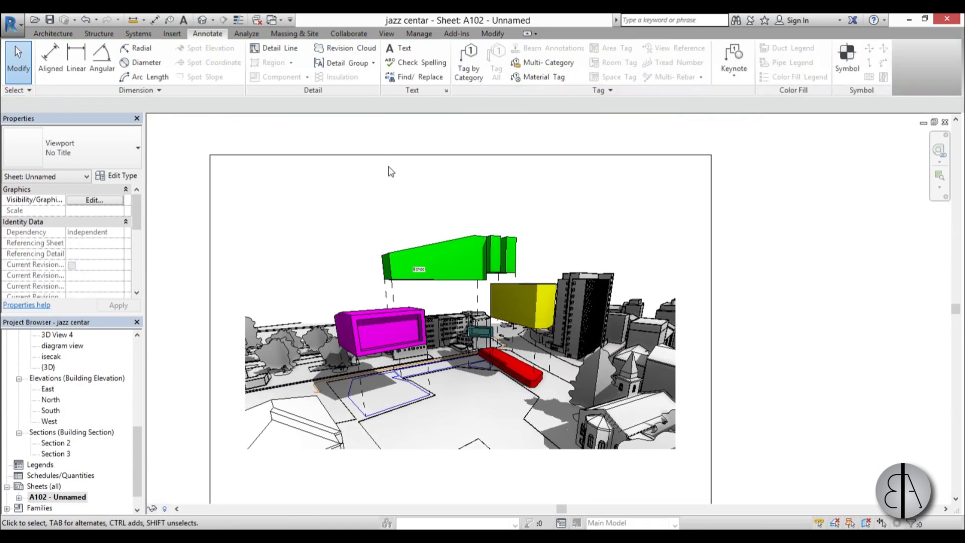
drag(371, 130, 436, 278)
scroll(437, 283, up, 5)
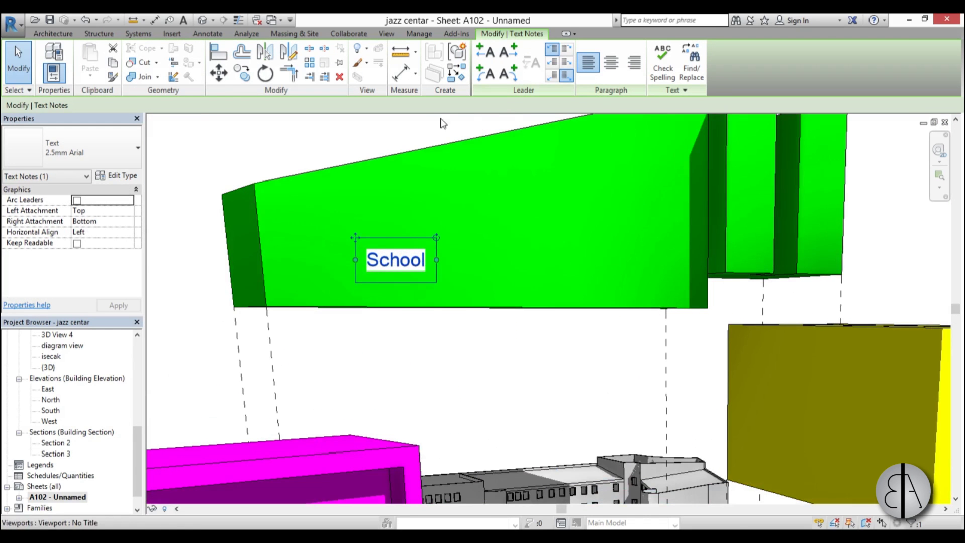
click(115, 175)
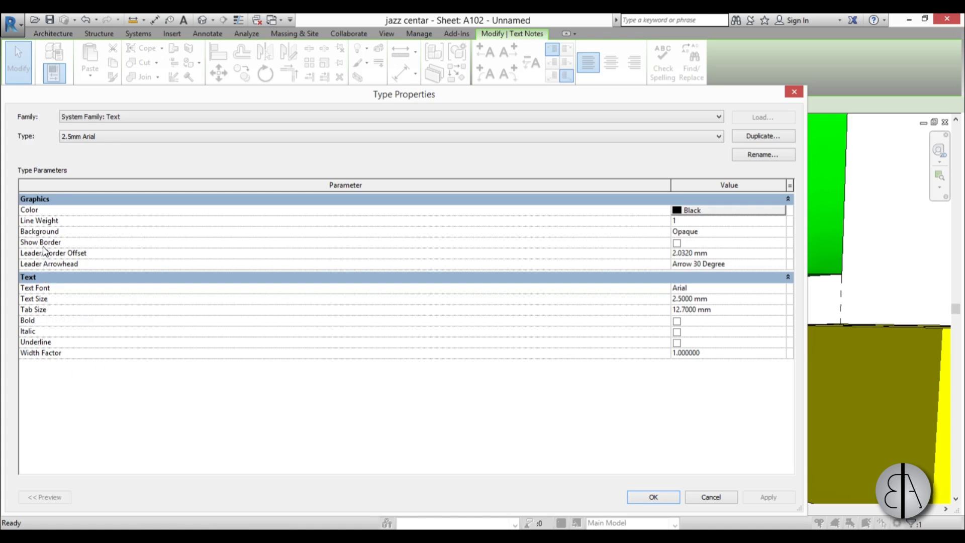
click(727, 233)
click(781, 232)
click(723, 252)
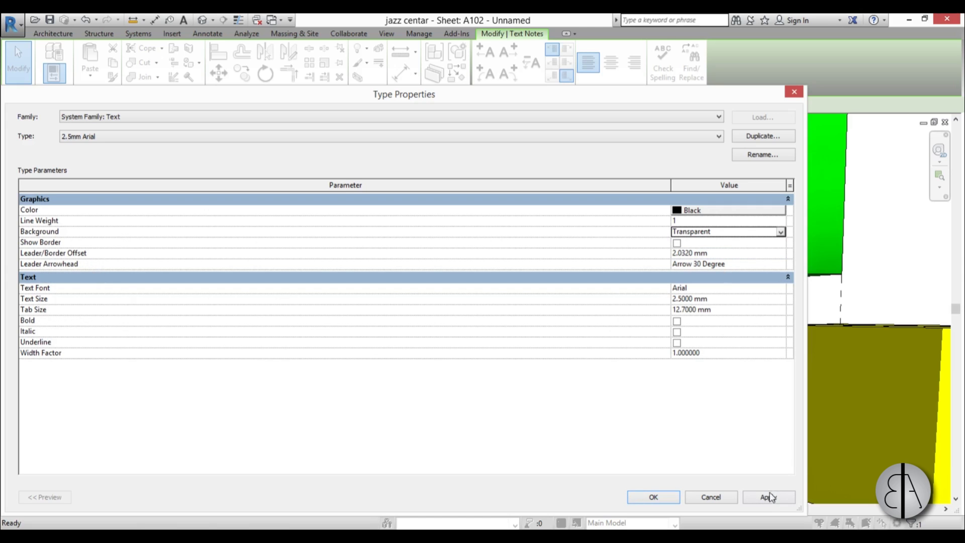
click(768, 497)
click(653, 497)
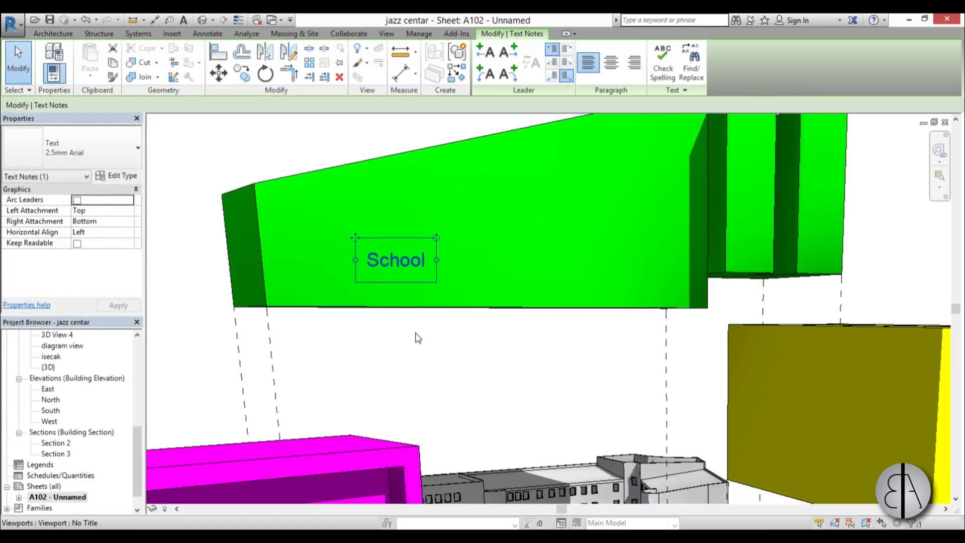
Step: Set the text size of the School note's 2.5mm Arial type to 10 mm
click(374, 221)
scroll(451, 315, down, 5)
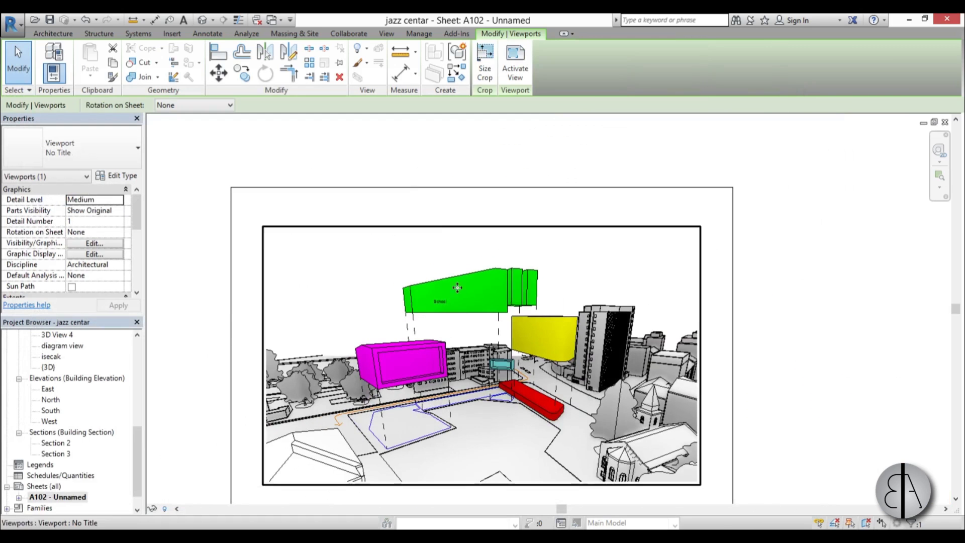
click(402, 164)
drag(389, 143, 463, 304)
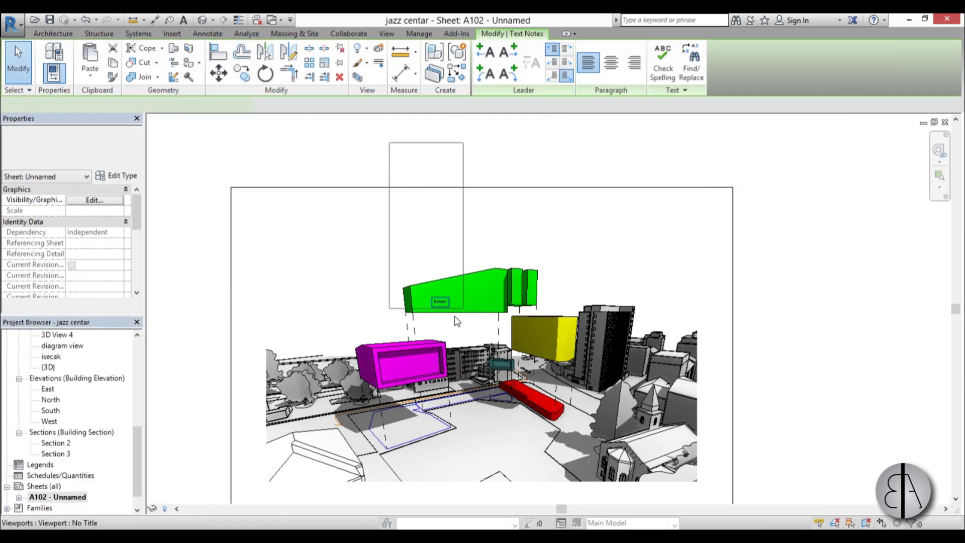
scroll(452, 312, up, 3)
click(120, 176)
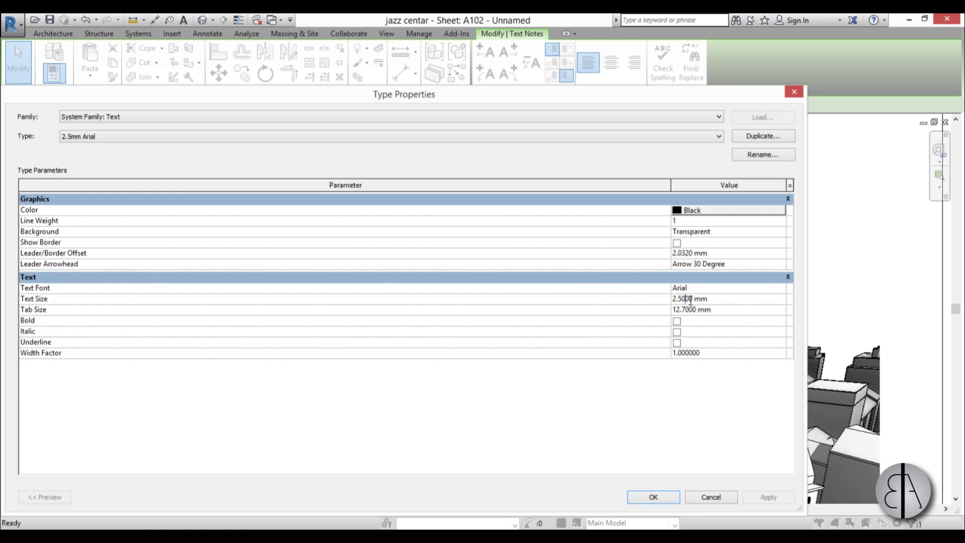
double_click(693, 298)
text(10)
click(768, 497)
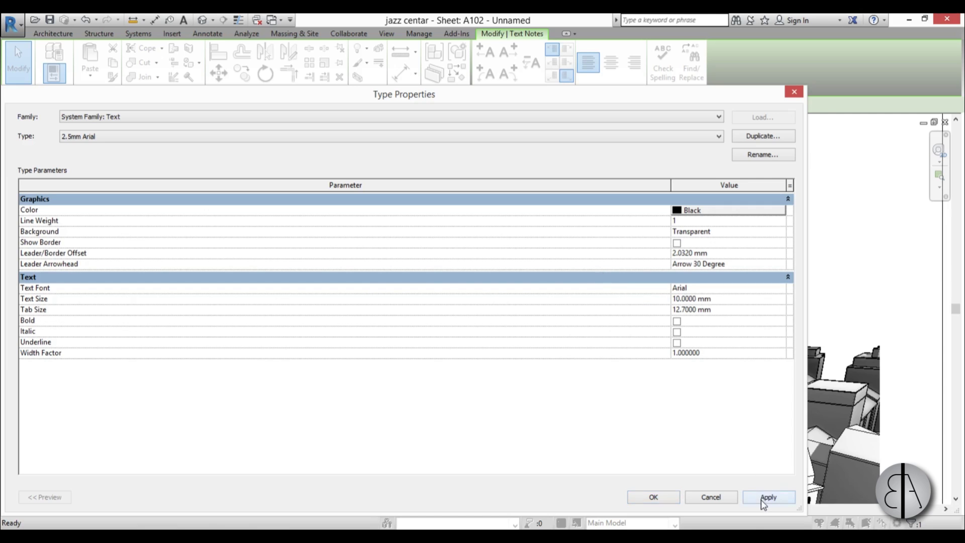
click(653, 497)
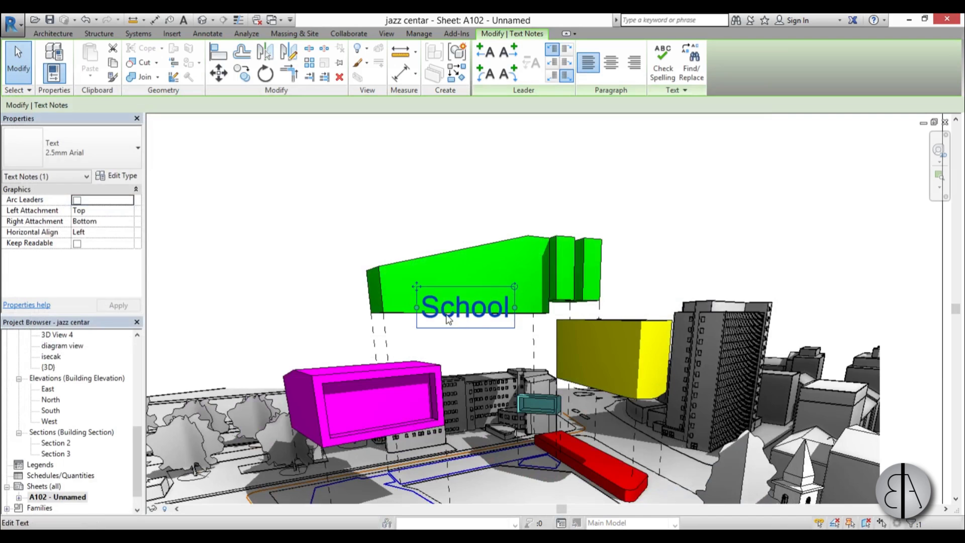
Step: Move the enlarged School note up so it sits entirely on the front face of the green mass
drag(417, 287, 421, 267)
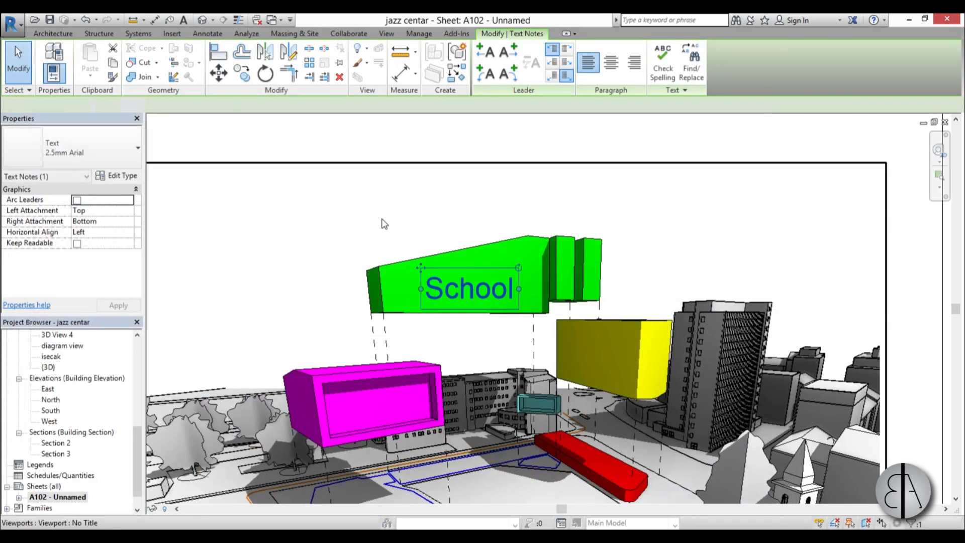
click(384, 221)
scroll(389, 217, down, 1)
scroll(409, 148, down, 2)
scroll(392, 128, up, 2)
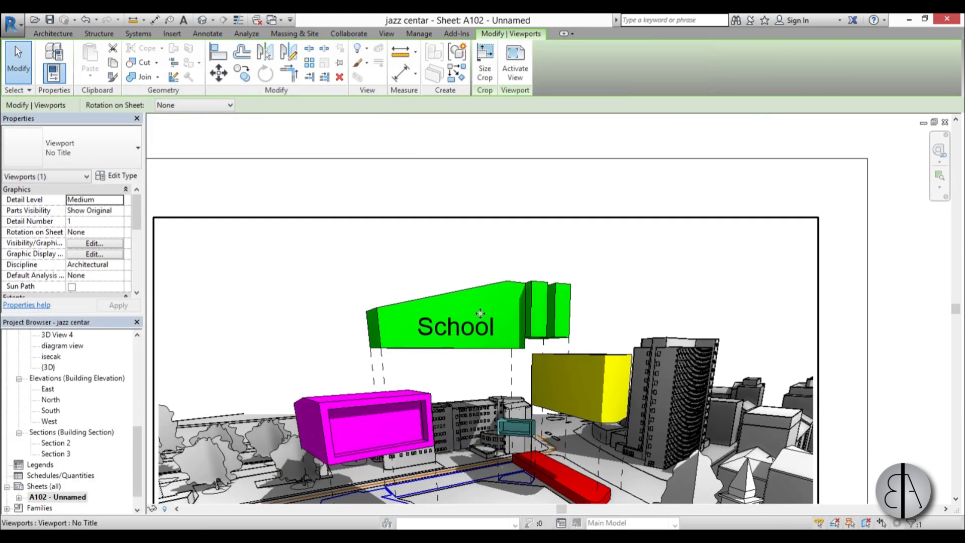
scroll(437, 297, down, 2)
middle_drag(482, 442, 496, 406)
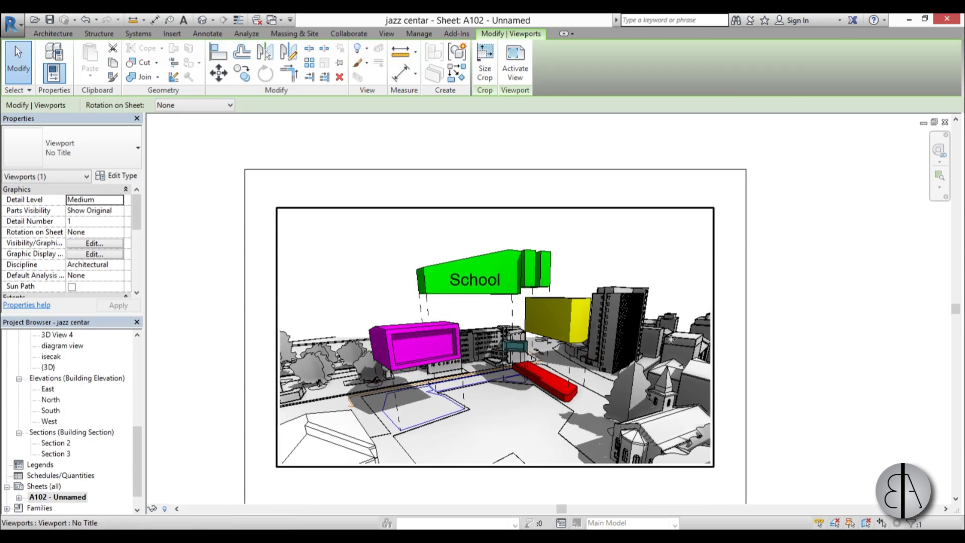
Step: Draw a Thin Lines detail-line leader from the yellow mass, rising diagonally at about 57° and ending in a short horizontal segment above the tower
click(877, 366)
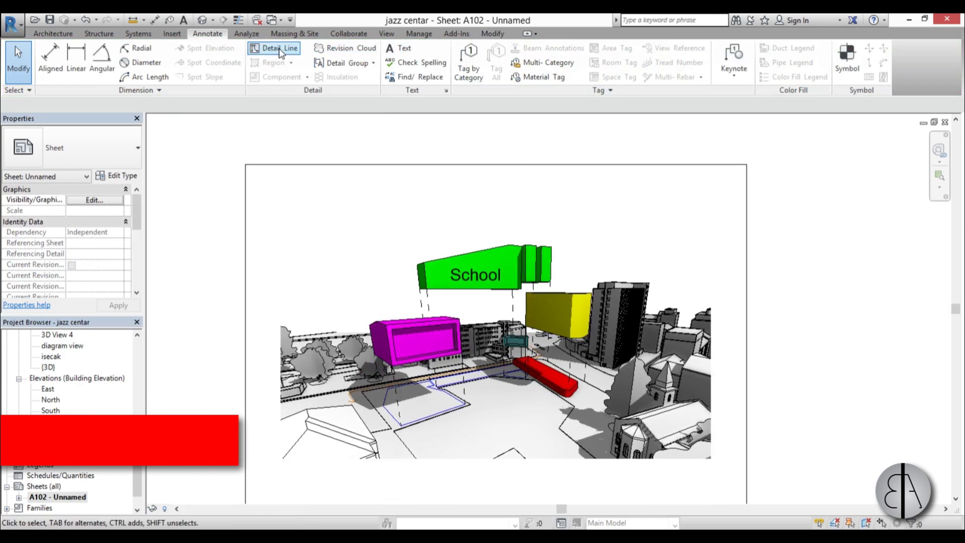
click(274, 47)
scroll(496, 253, up, 2)
scroll(382, 298, down, 1)
scroll(558, 301, up, 2)
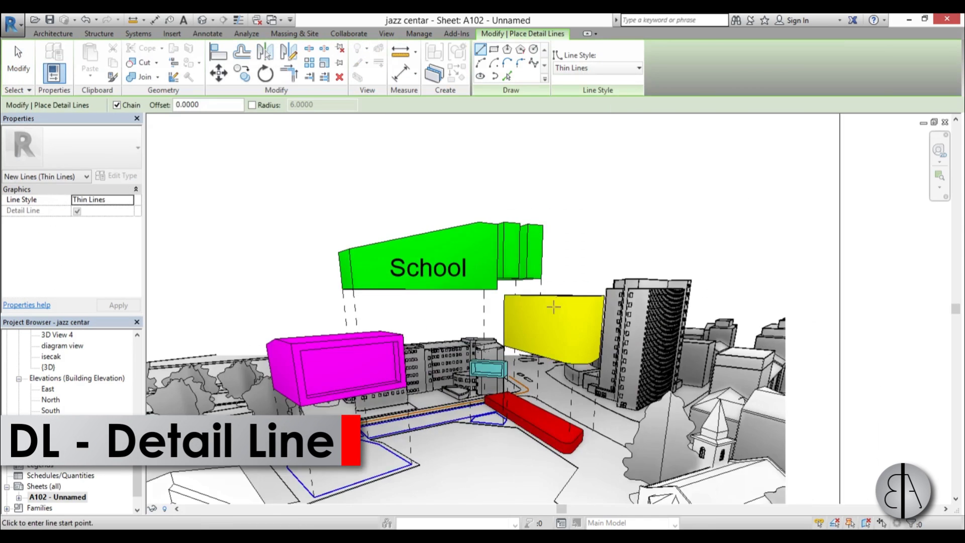
click(550, 312)
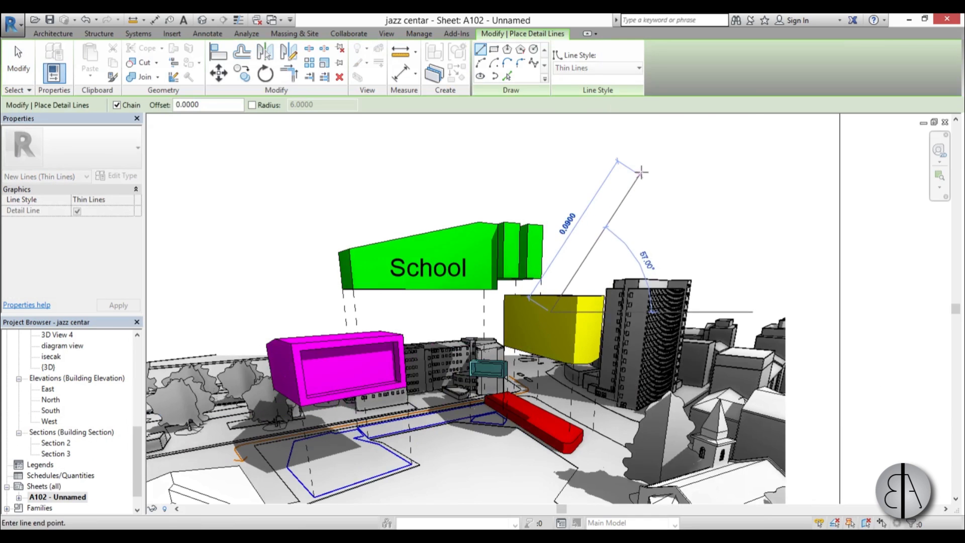
click(638, 174)
click(719, 175)
click(19, 60)
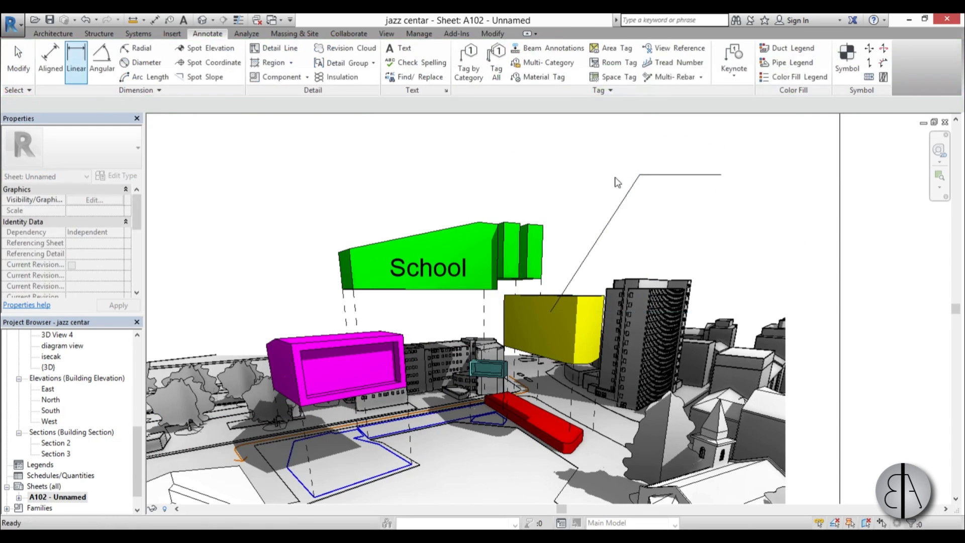
Step: Place the text note "hotel" at the horizontal segment of the yellow mass's leader, using the 2.5mm Arial type
scroll(659, 186, up, 2)
scroll(658, 186, down, 2)
click(397, 56)
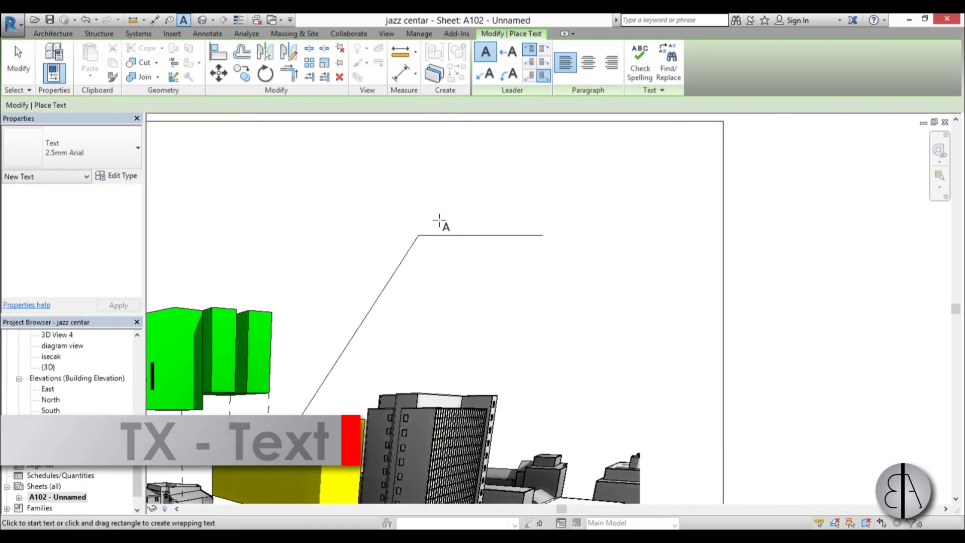
click(422, 217)
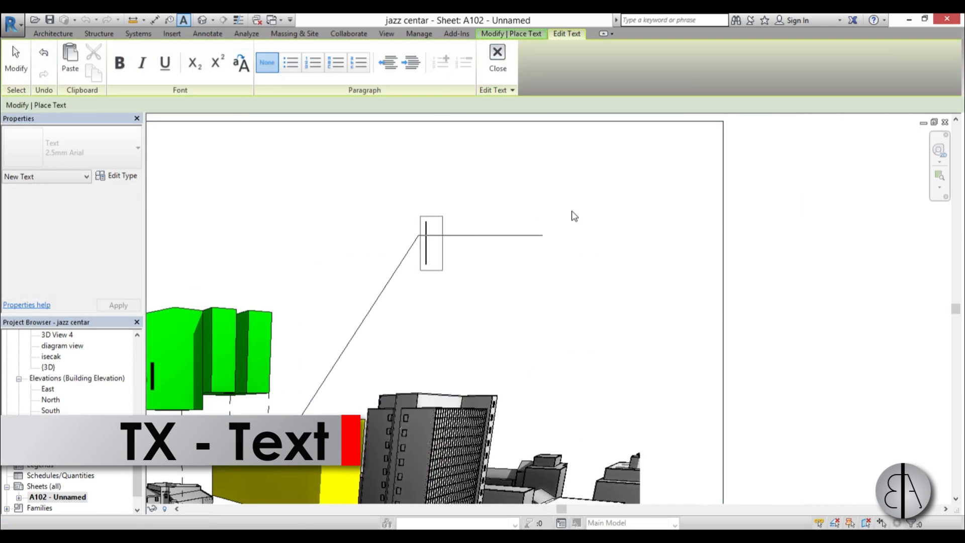
text(hotel)
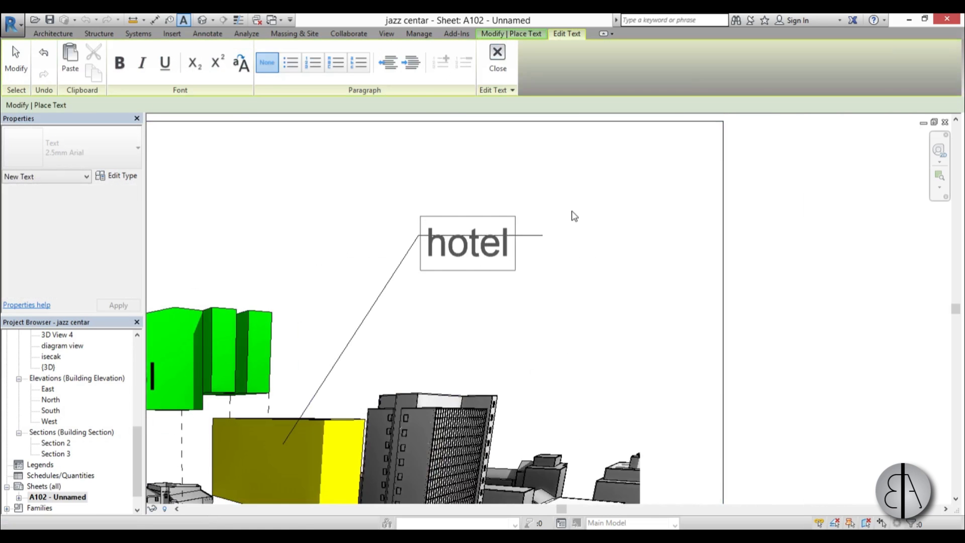
click(15, 60)
Step: Move the hotel note so it sits just above the leader's horizontal segment
drag(454, 248, 473, 218)
click(684, 244)
scroll(716, 229, down, 3)
middle_drag(685, 289, 669, 257)
scroll(670, 257, down, 1)
scroll(794, 323, up, 1)
middle_drag(806, 331, 833, 337)
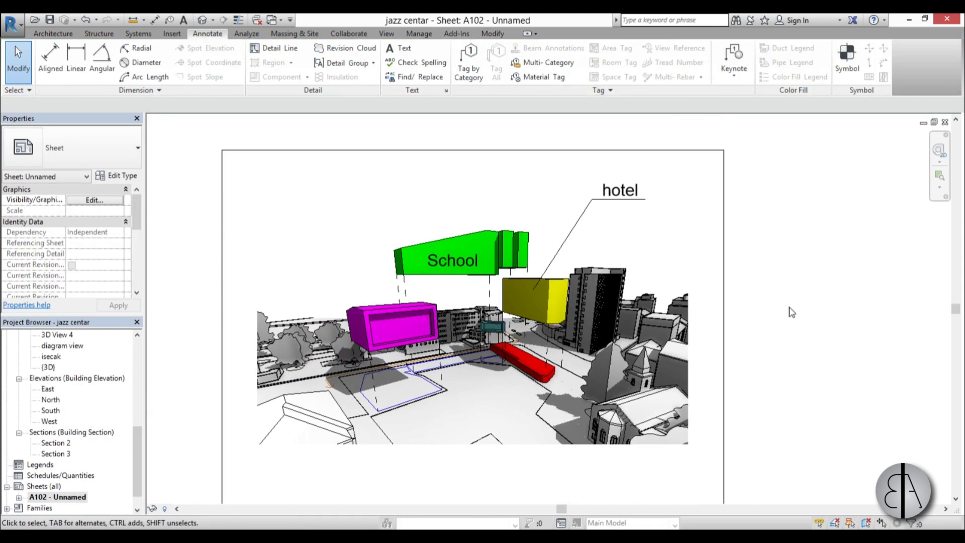
middle_drag(792, 313, 794, 301)
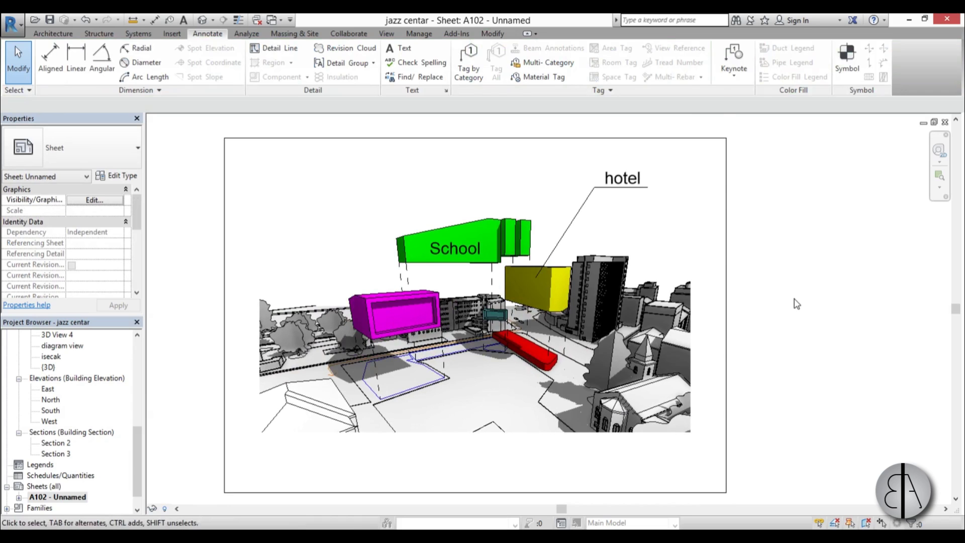